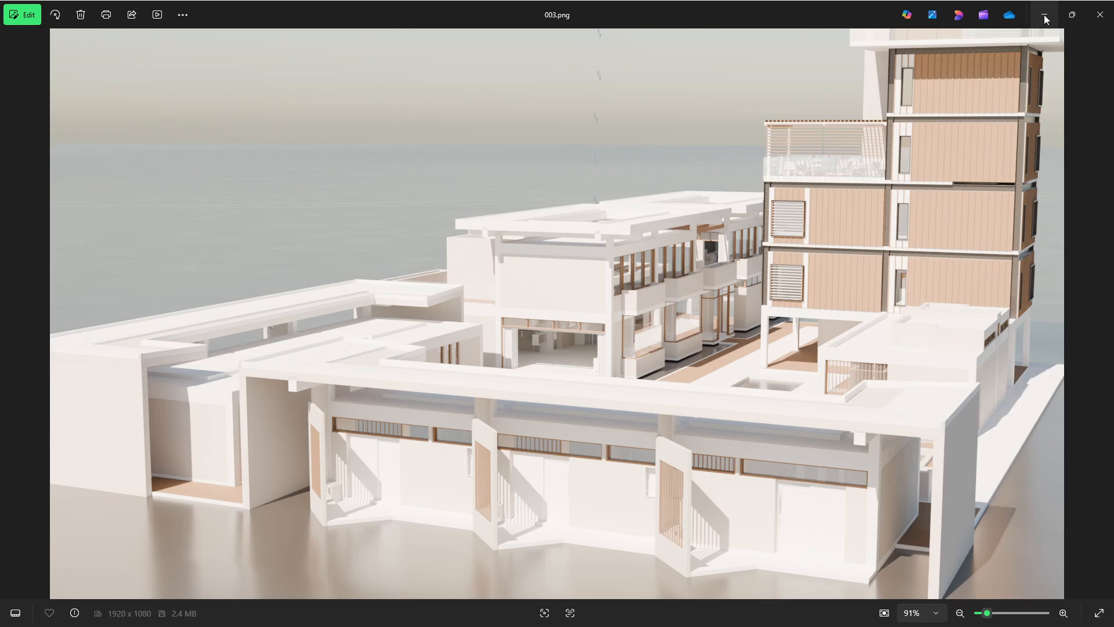
Look through the reference pictures of the building complex and switch back to Blender
key("Right")
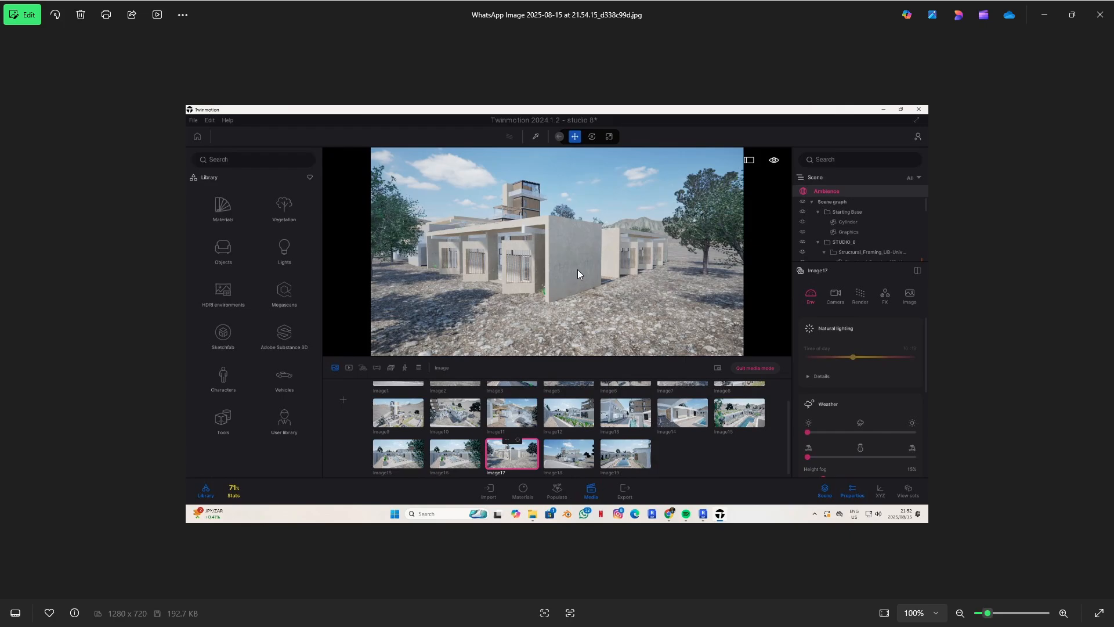
key("Right")
key("Right")
key("Right")
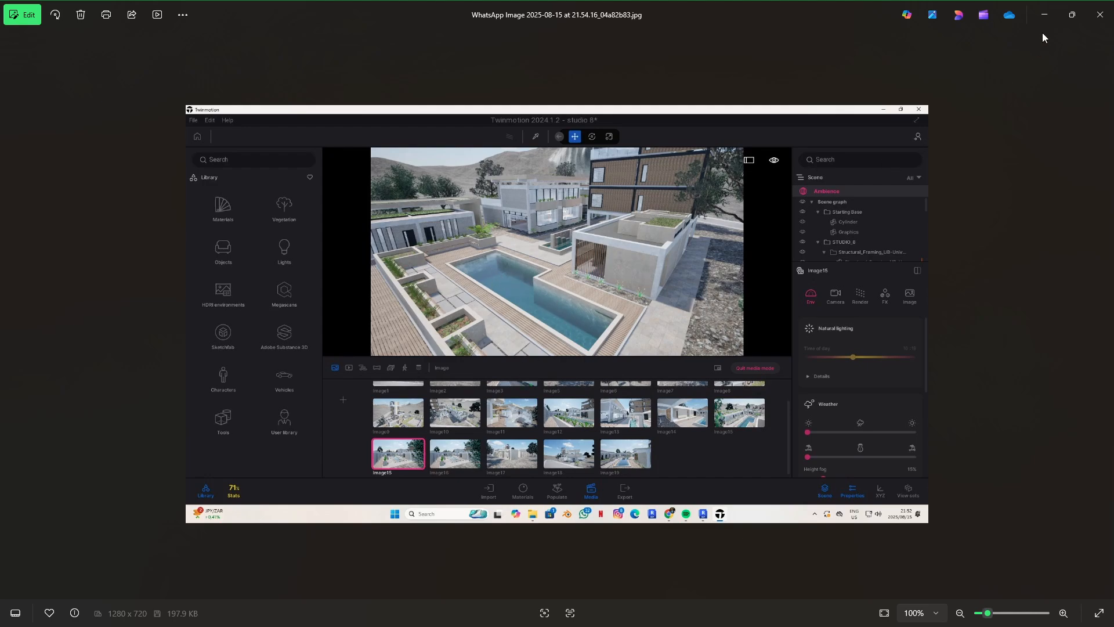
left_click(1045, 17)
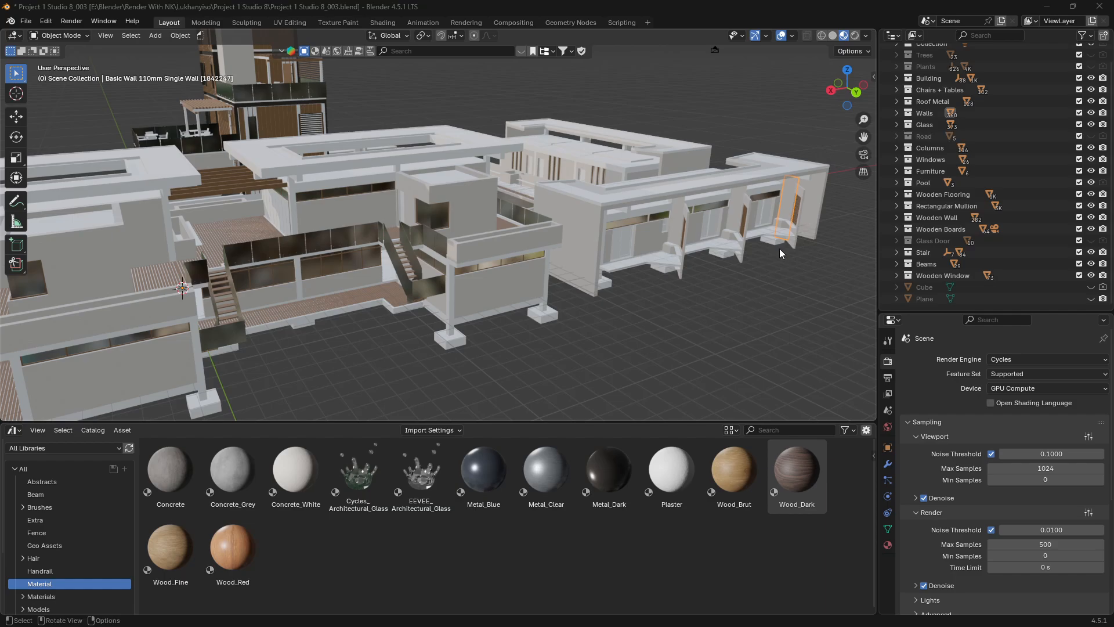
Switch the 3D viewport to Solid shading
left_click(614, 276, "shift")
scroll(488, 322, "left", 3, "shift")
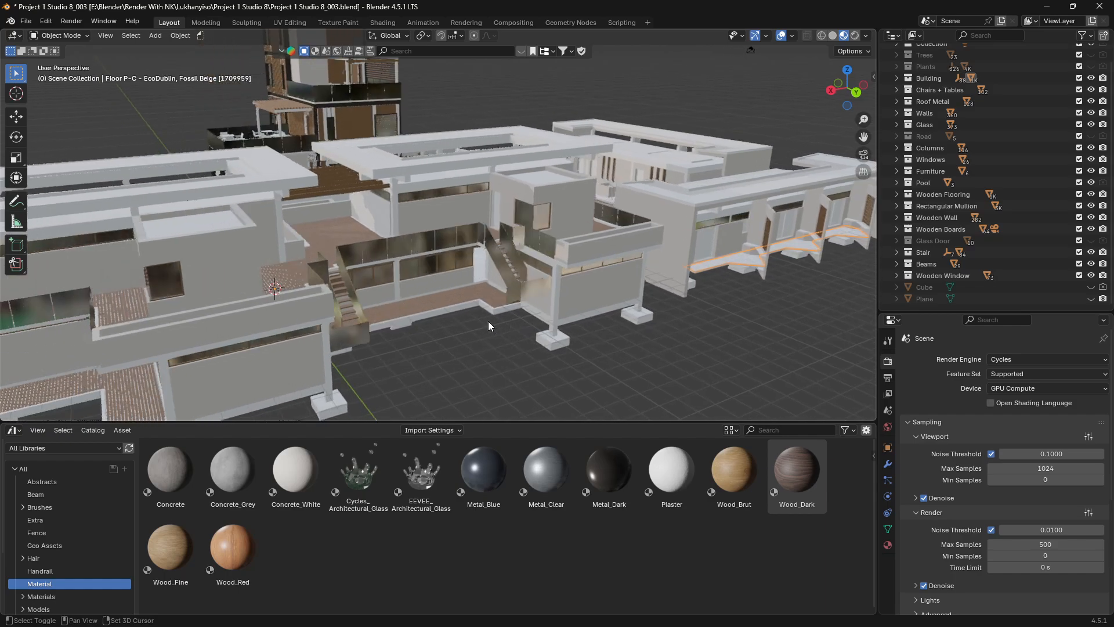
scroll(488, 321, "left", 3, "shift")
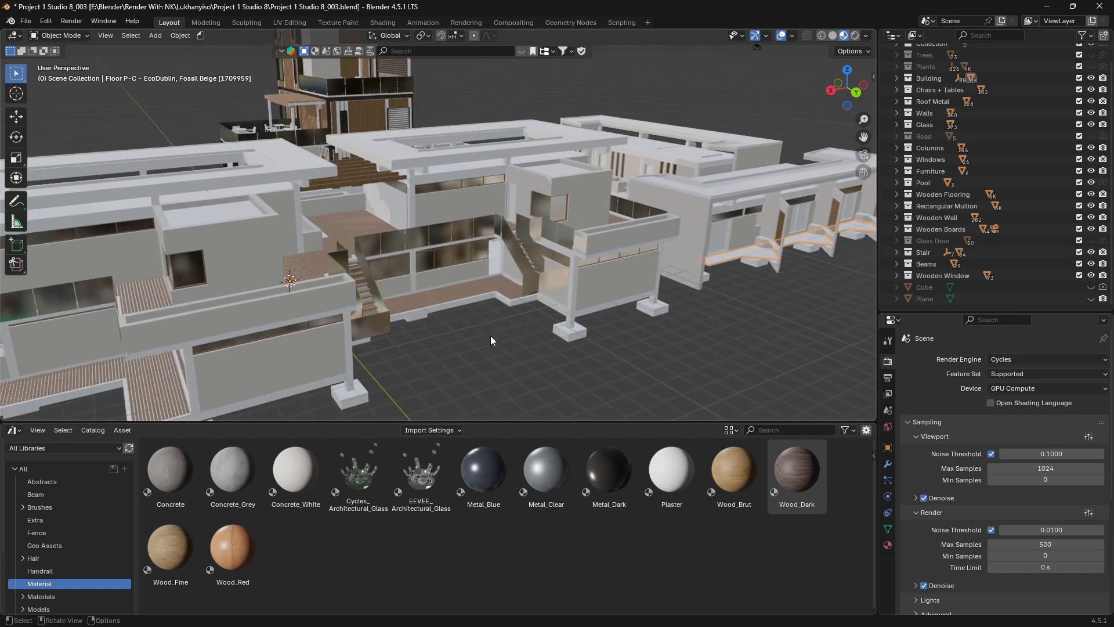
key("z")
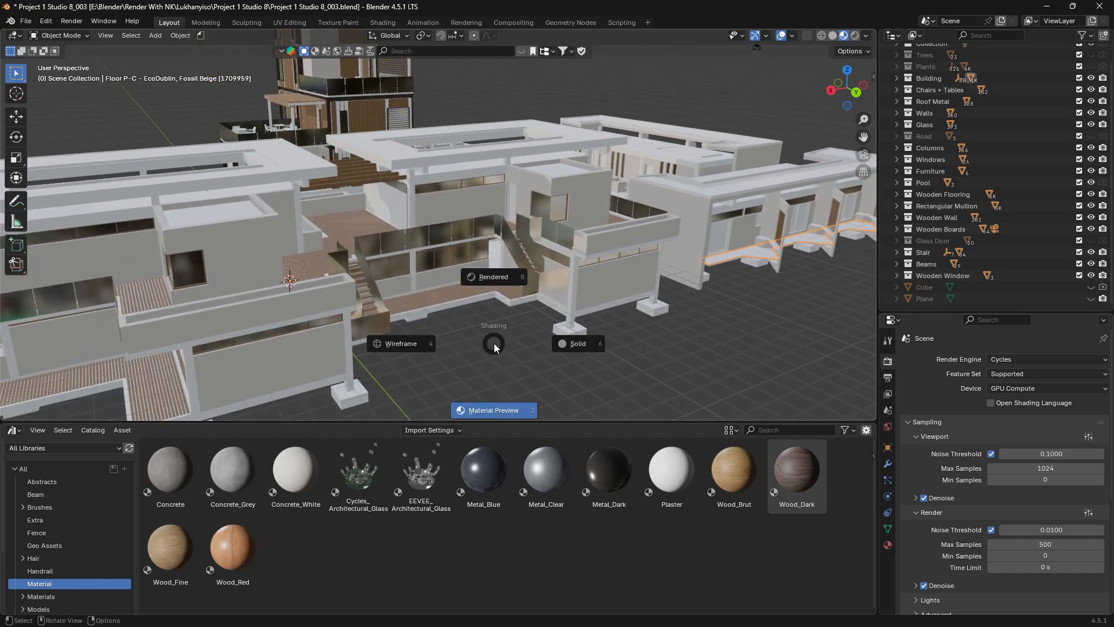
left_click(569, 342)
left_click(562, 347)
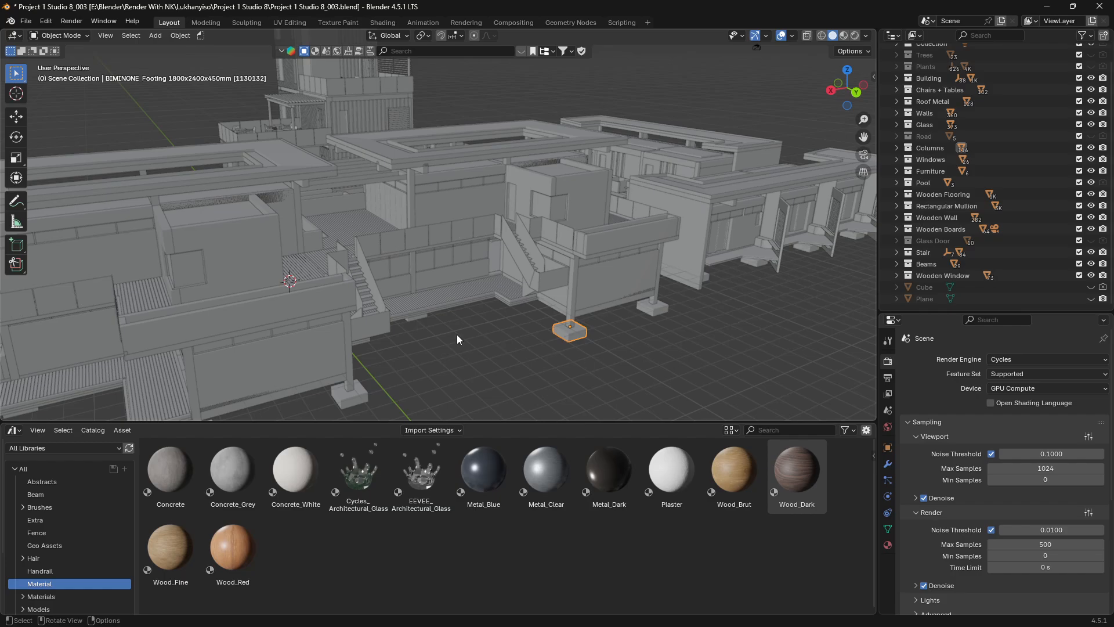
Bring the tower's facade and adjoining terrace into view and display them with Rendered viewport shading
middle_click_drag(458, 334, 265, 317)
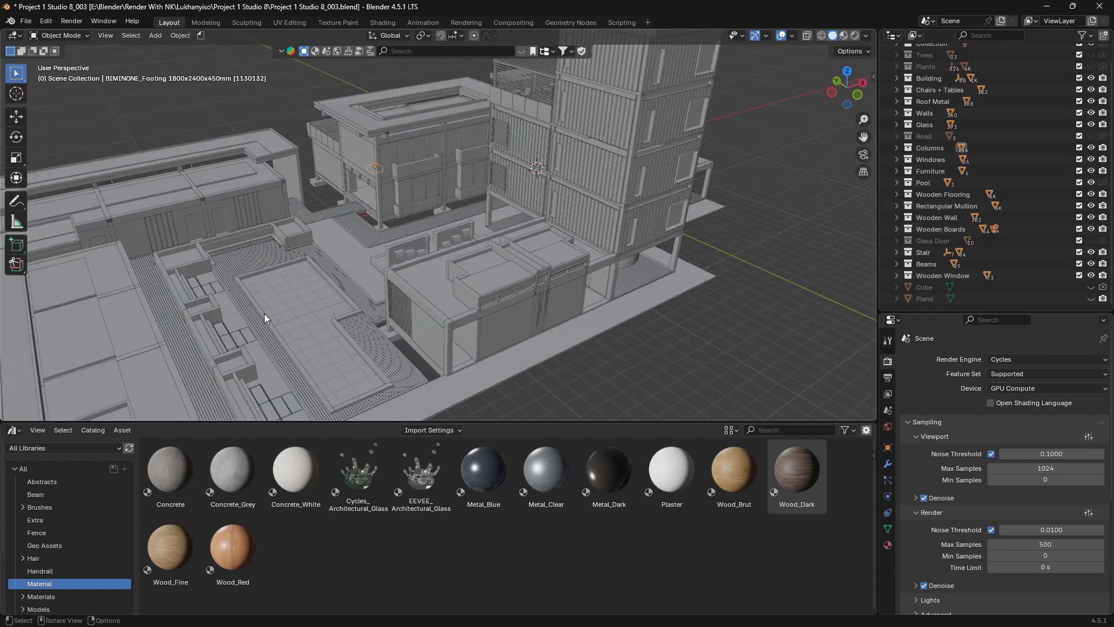
middle_click_drag(619, 205, 619, 206)
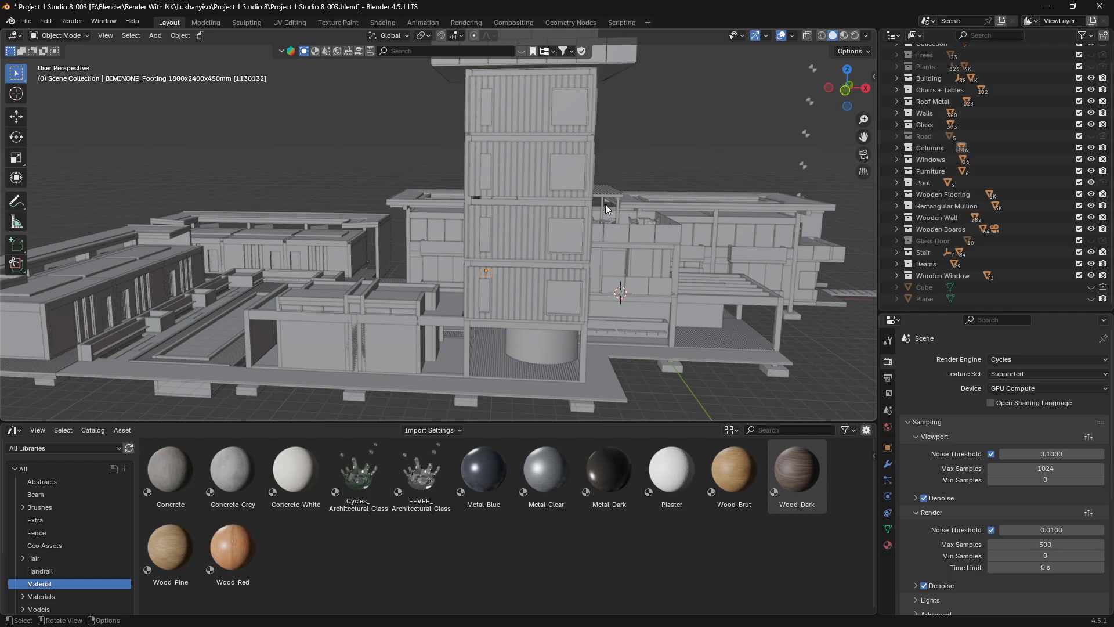
left_click(522, 237)
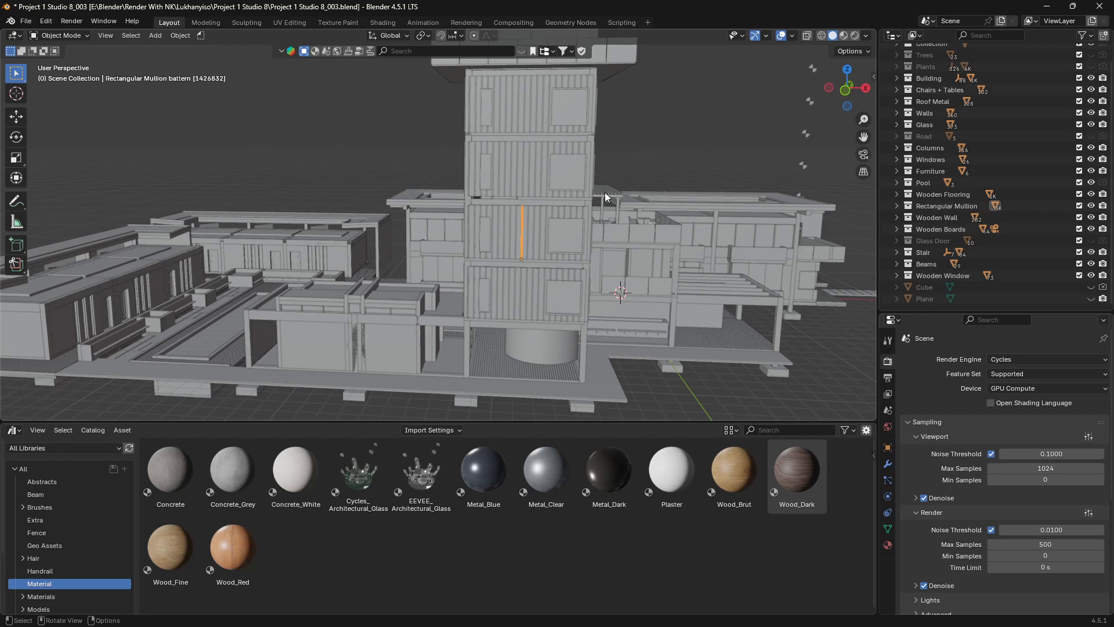
middle_click_drag(522, 237, 605, 193)
scroll(527, 227, "up", 5)
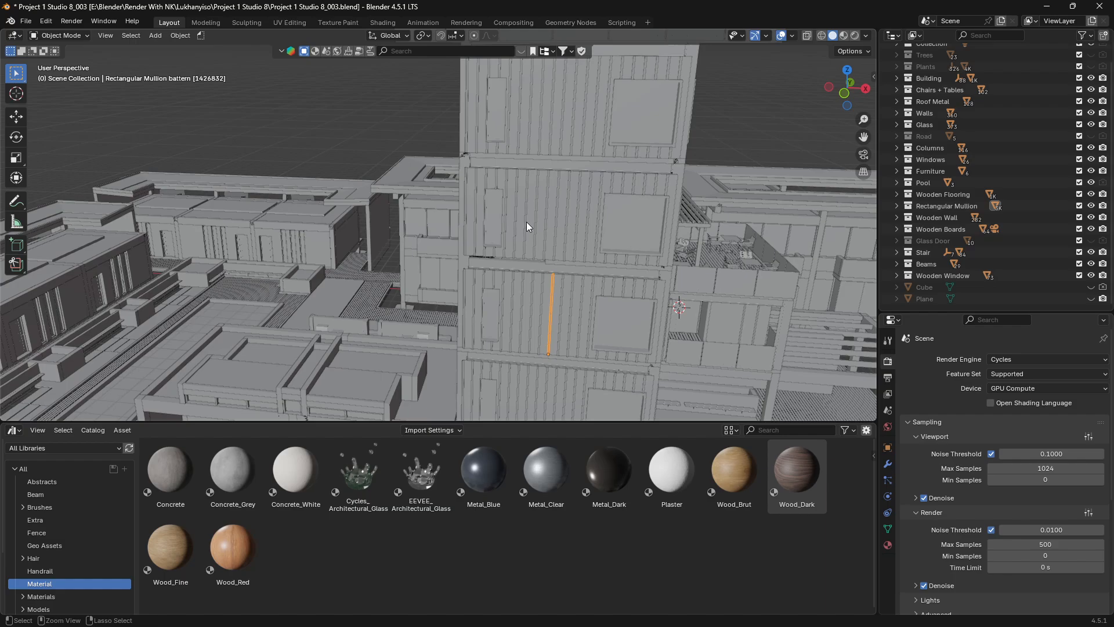
mouse_move(526, 223)
middle_mouse_down()
mouse_move(630, 202)
mouse_move(512, 219)
mouse_move(526, 204)
middle_mouse_up()
key("z")
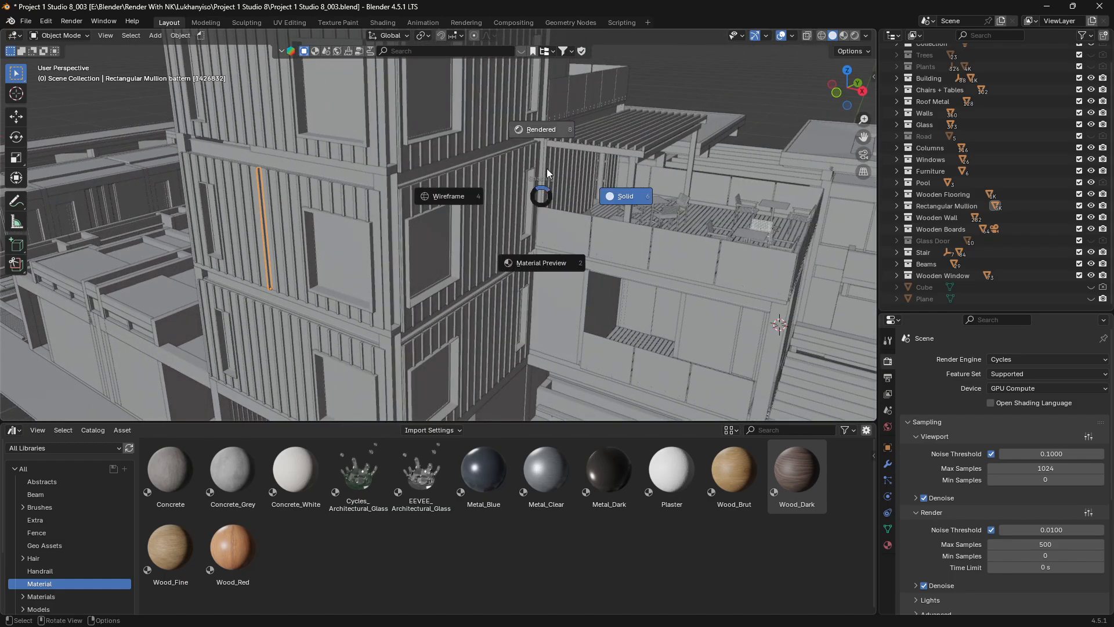
key("8")
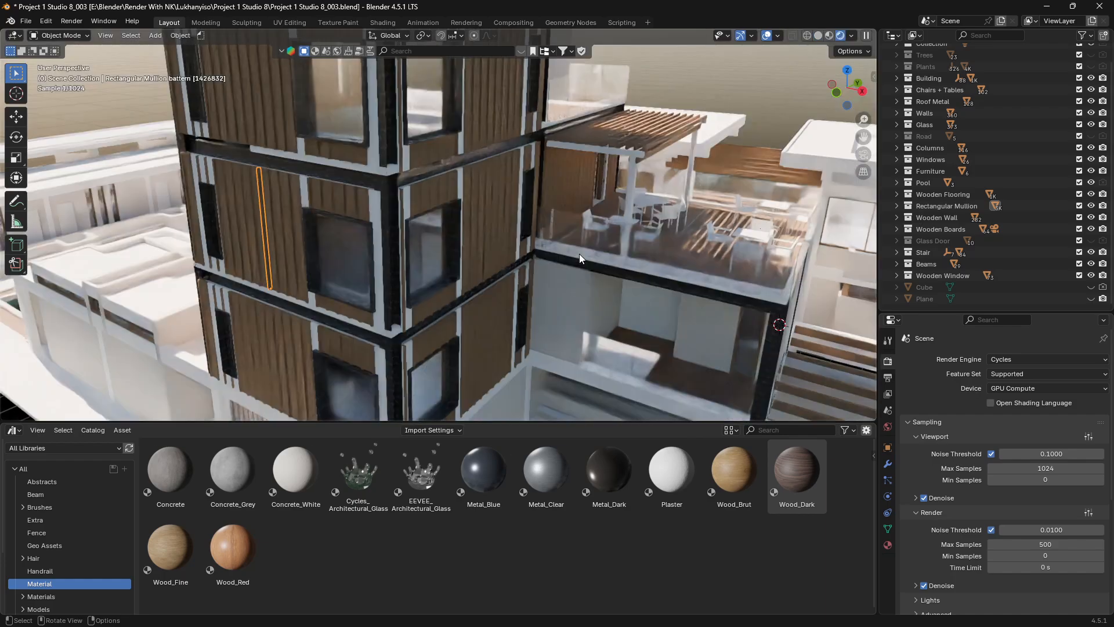
Examine the white strips beside the windows on the tower's wood-clad facade
scroll(488, 233, "up", 5)
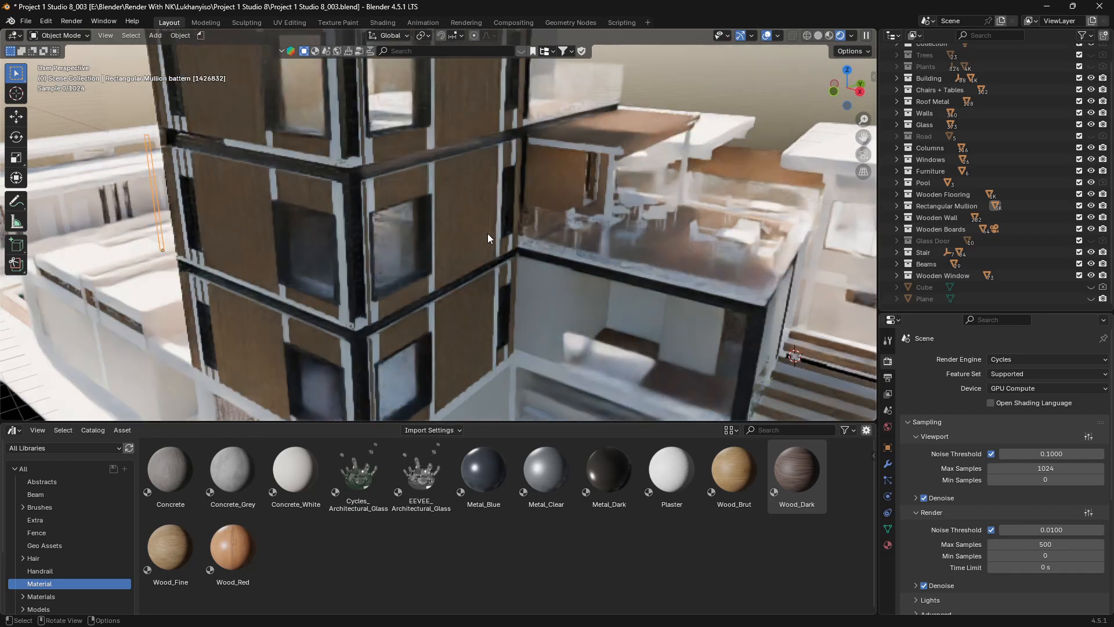
middle_click_drag(487, 234, 525, 313, "shift")
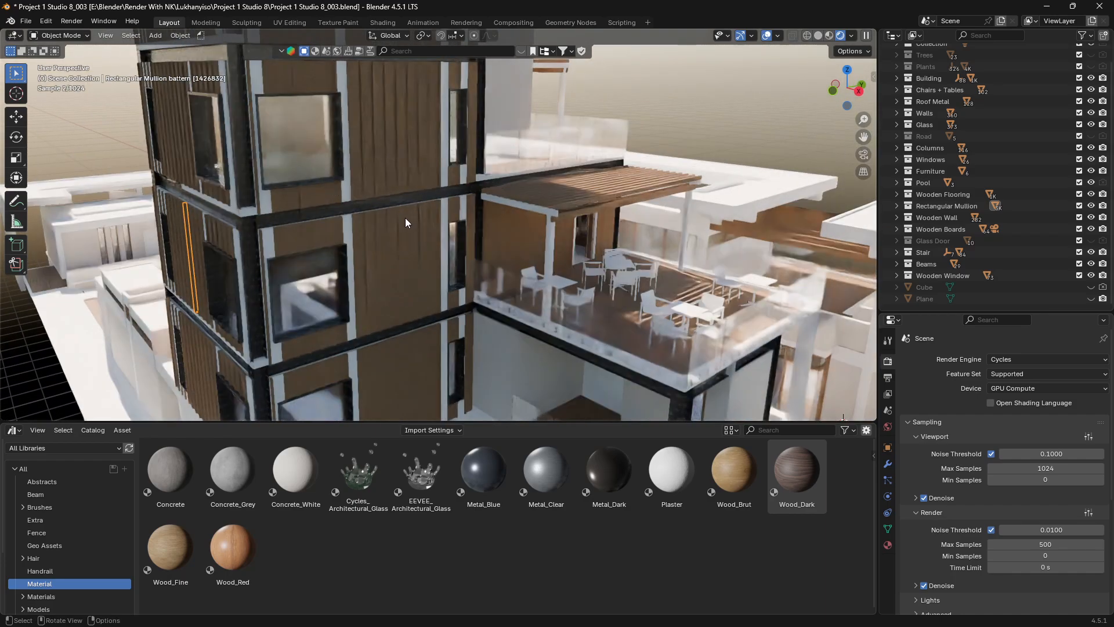
middle_click_drag(405, 218, 305, 208)
scroll(406, 219, "down", 4)
left_click(302, 206)
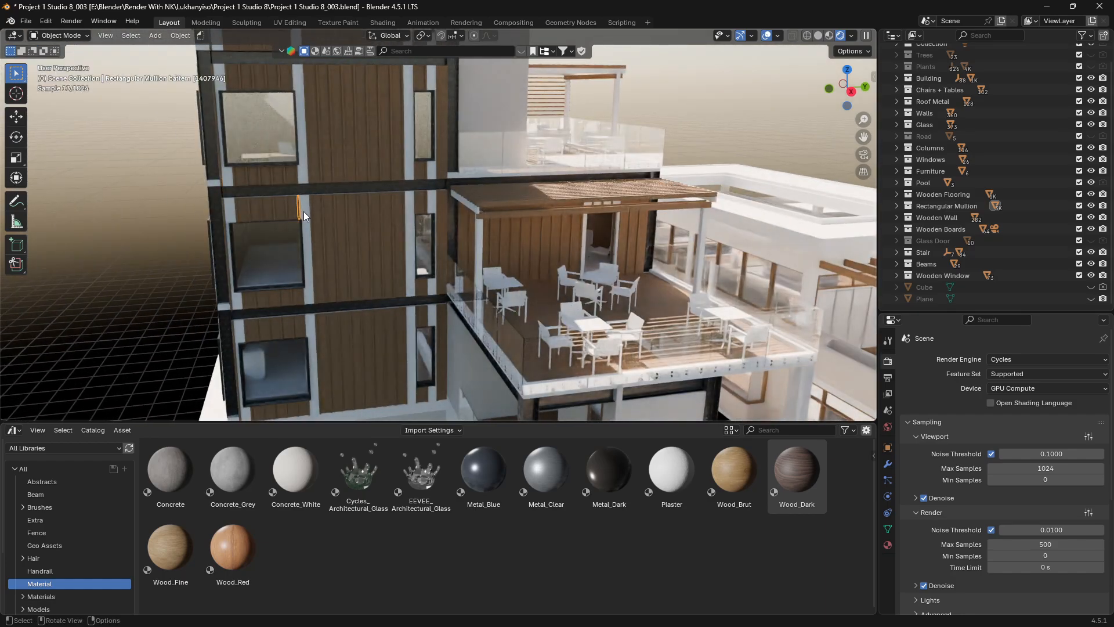
left_click(305, 216)
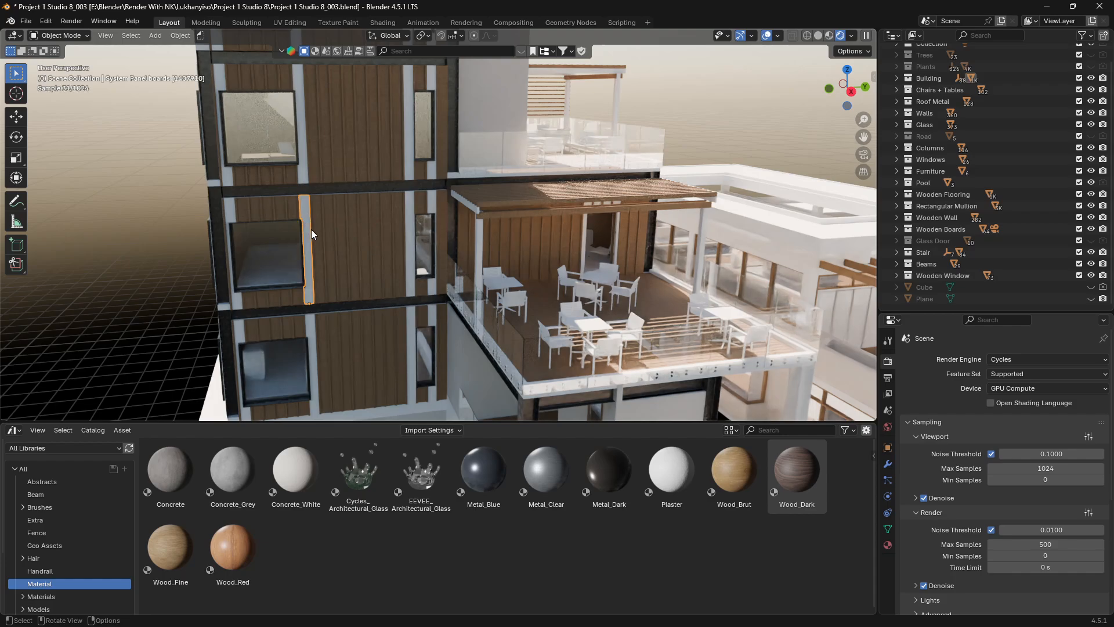
scroll(311, 229, "up", 4)
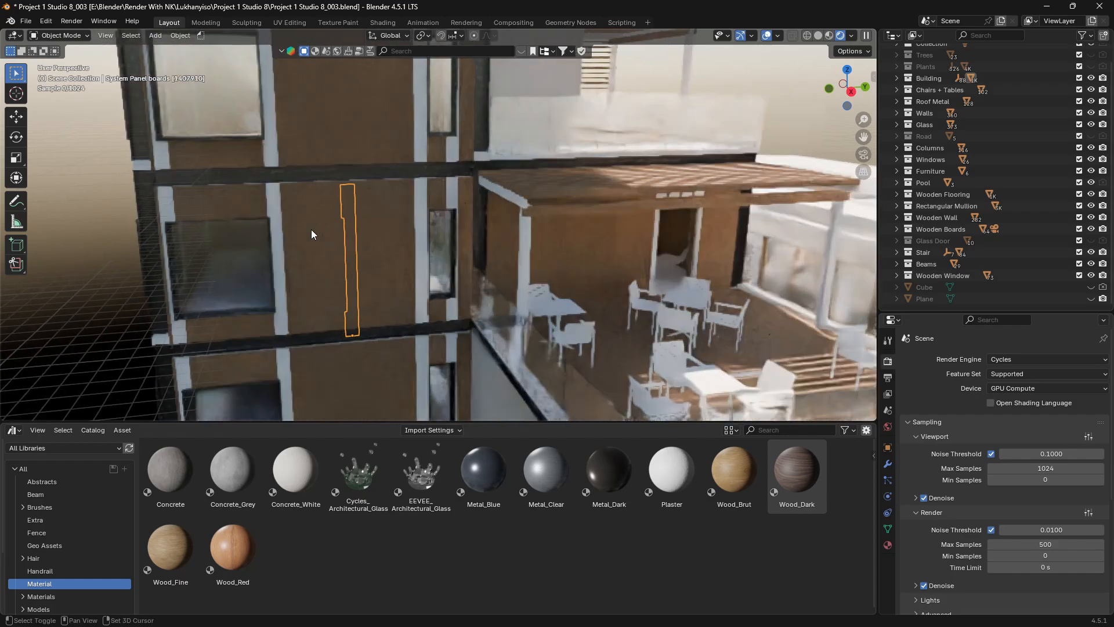
middle_click_drag(311, 230, 390, 229, "shift")
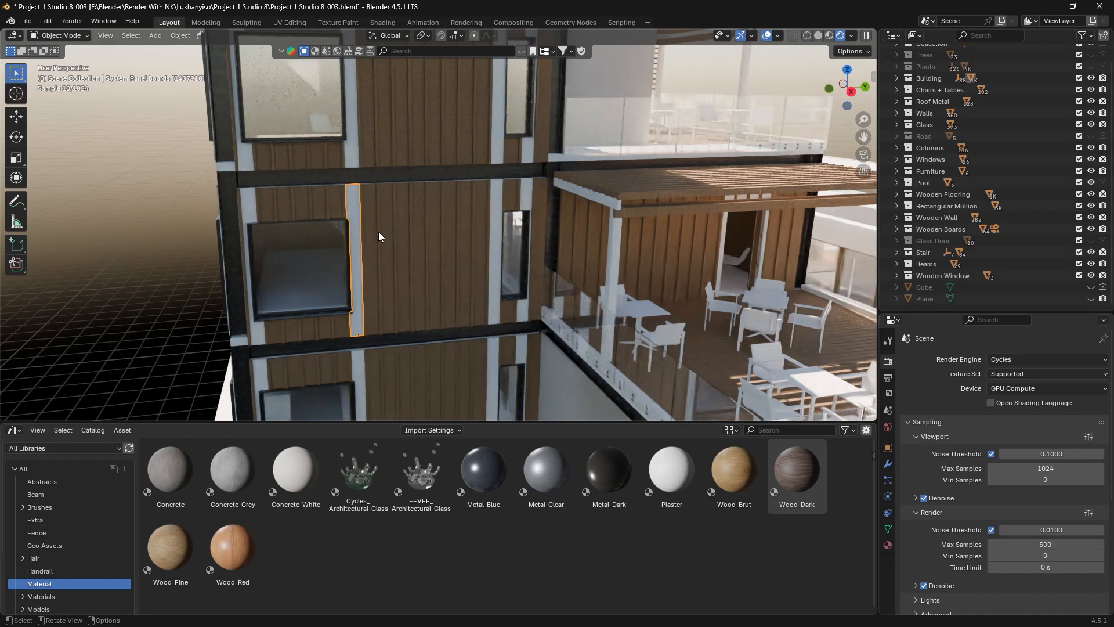
Select the white board panel beside the tower's narrow window together with all objects linked by Object Data
left_click(499, 199)
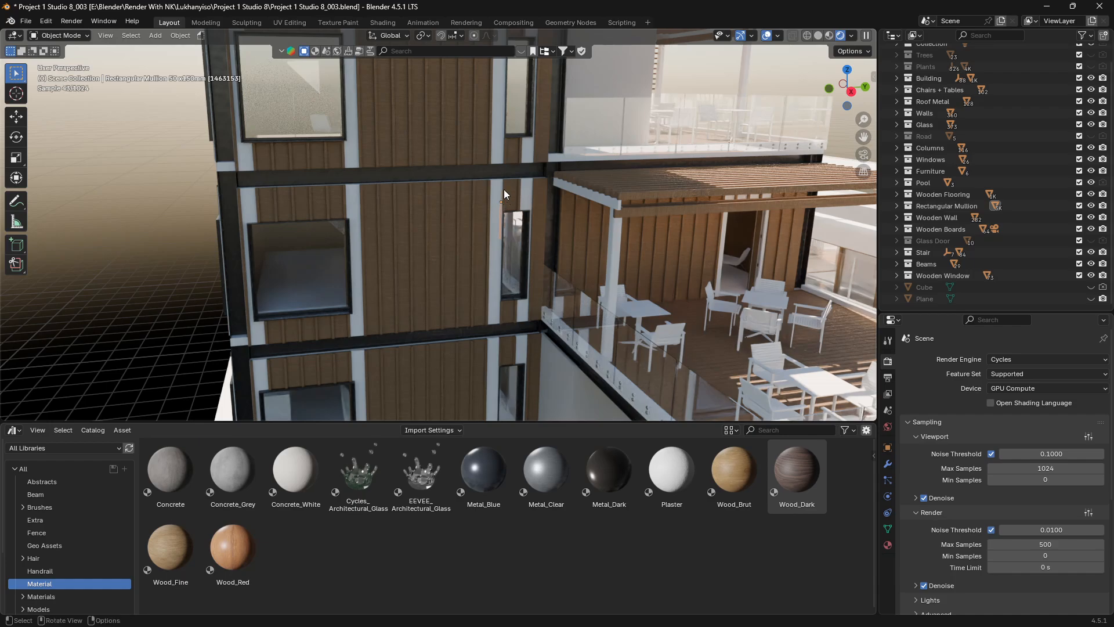
left_click(493, 191)
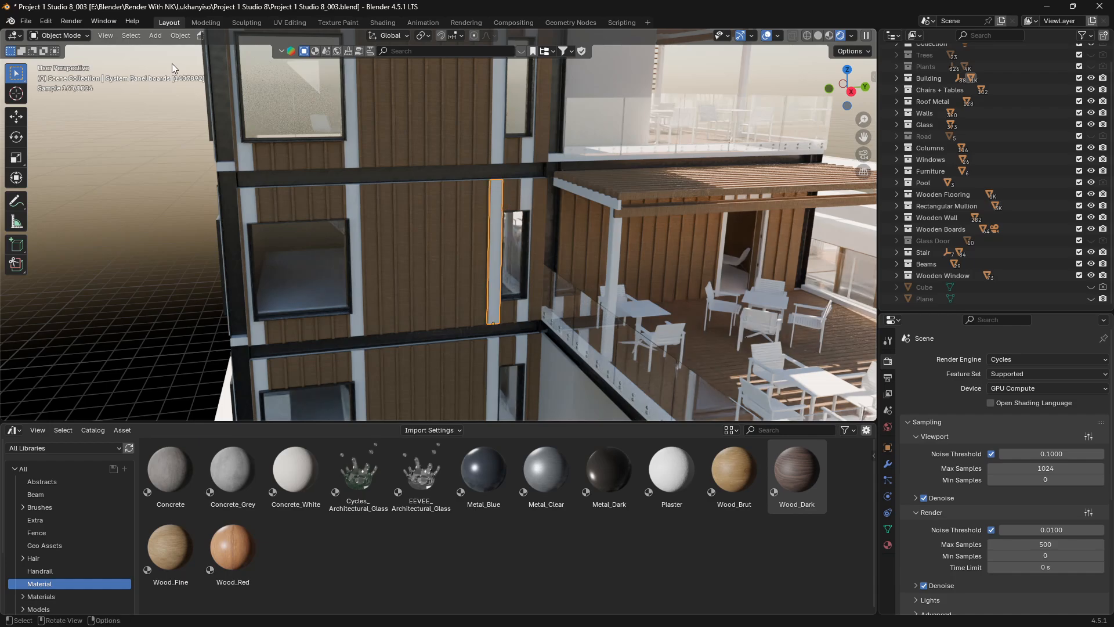
left_click(133, 36)
mouse_move(192, 189)
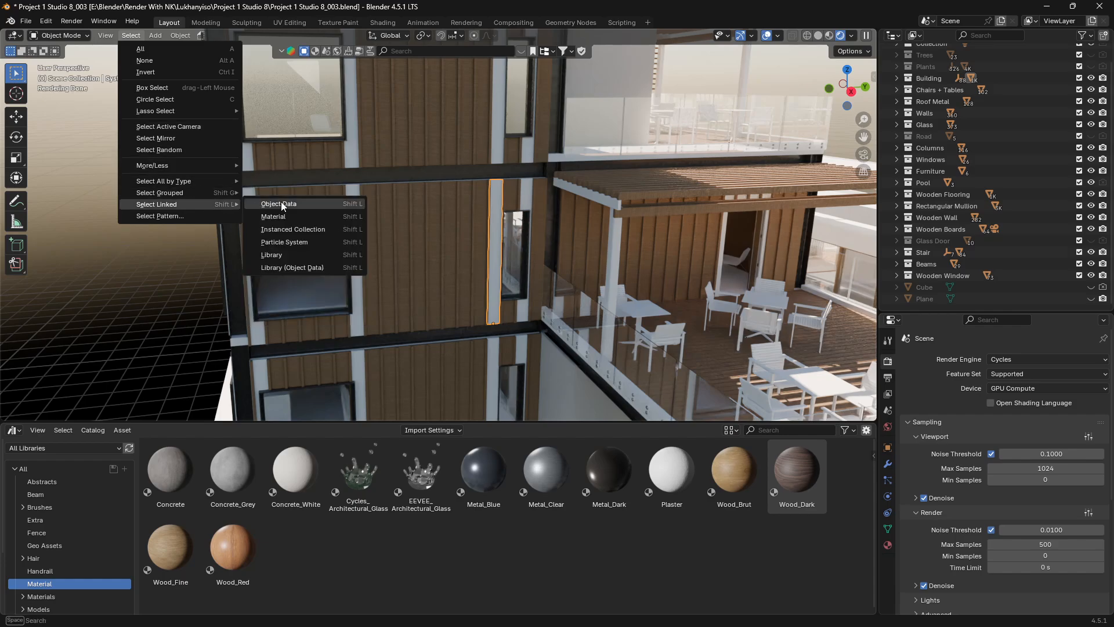
left_click(286, 204)
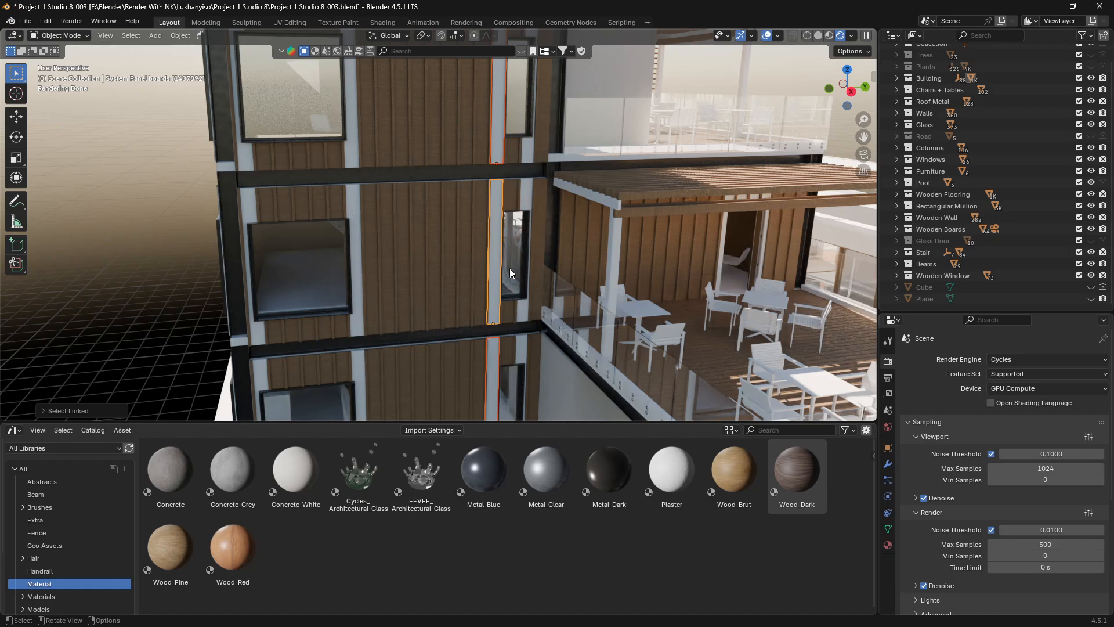
scroll(509, 268, "down", 4)
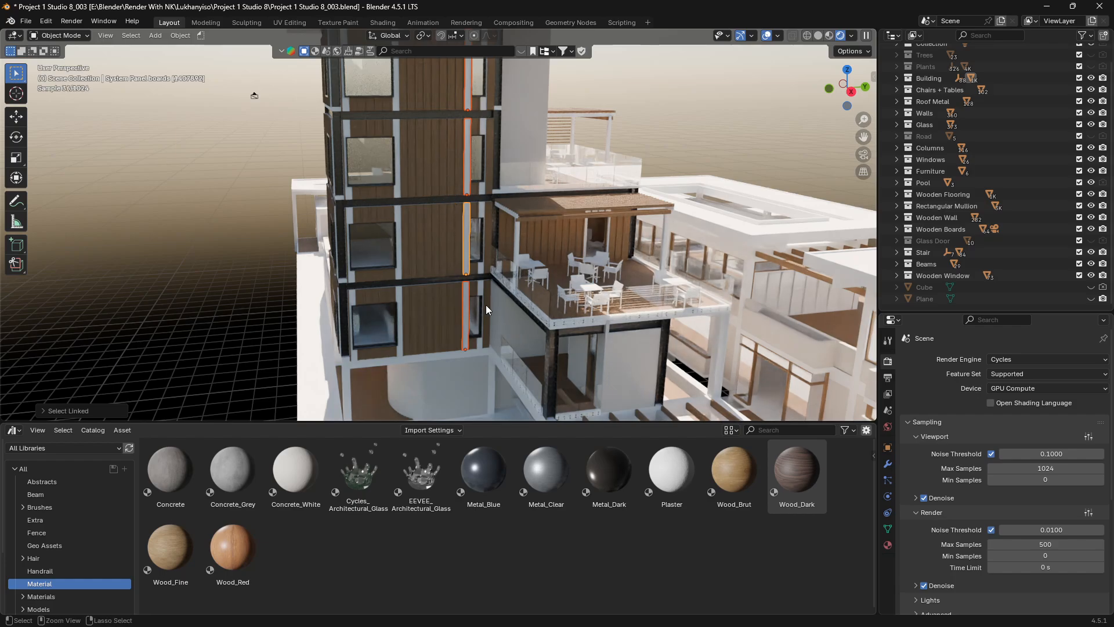
scroll(486, 305, "up", 3)
scroll(486, 304, "up", 5)
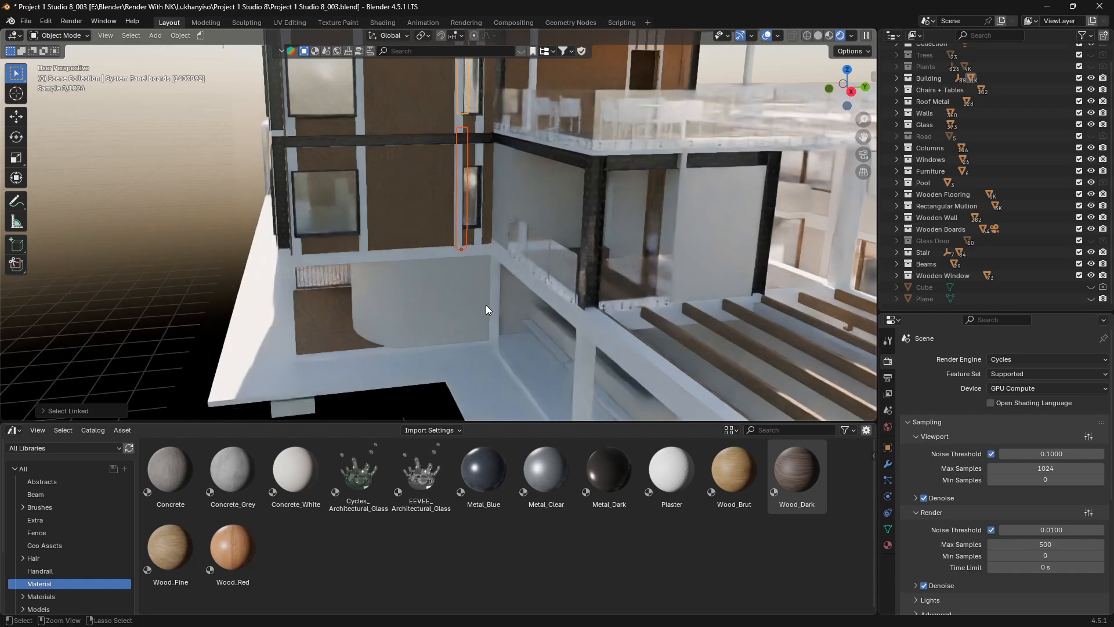
middle_click_drag(485, 305, 491, 343, "shift")
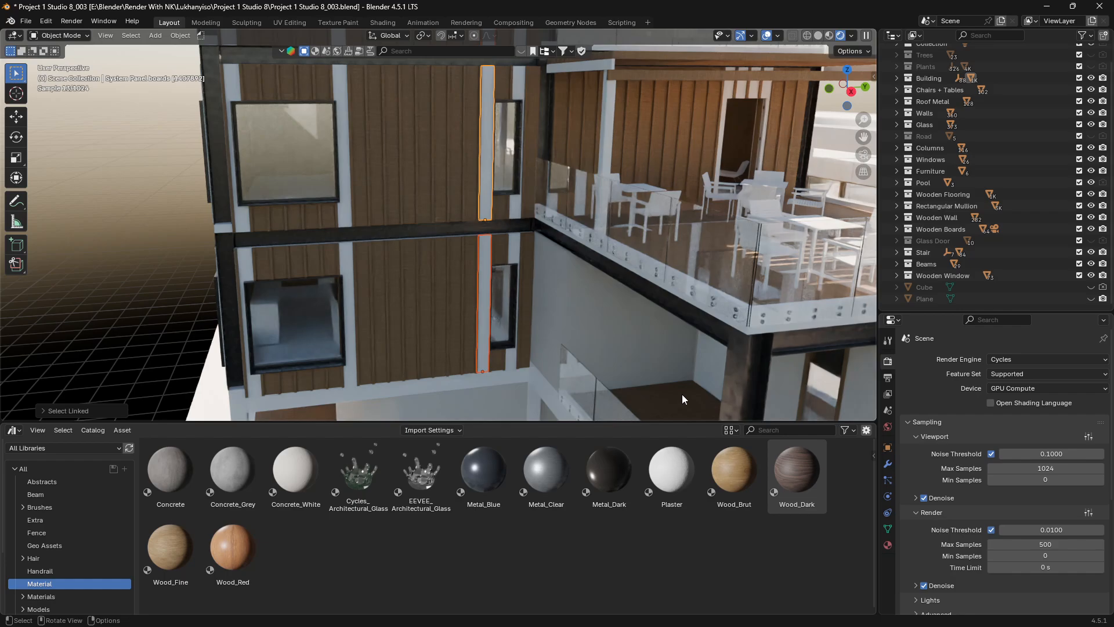
Assign the existing Wood_Fine material to the selected board panels
left_click(887, 544)
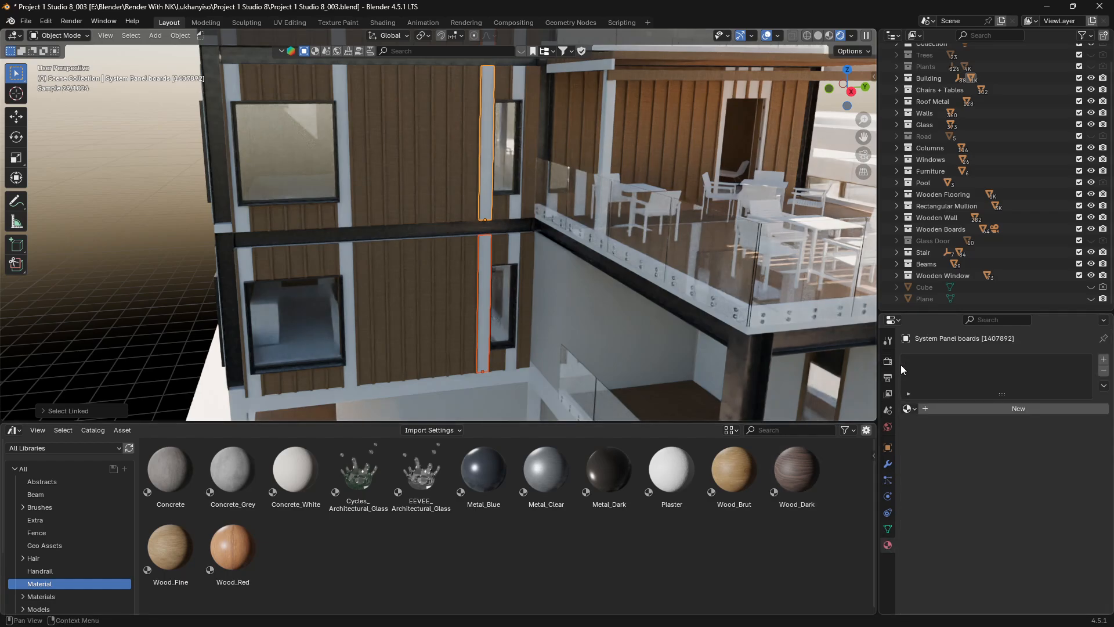
left_click(910, 408)
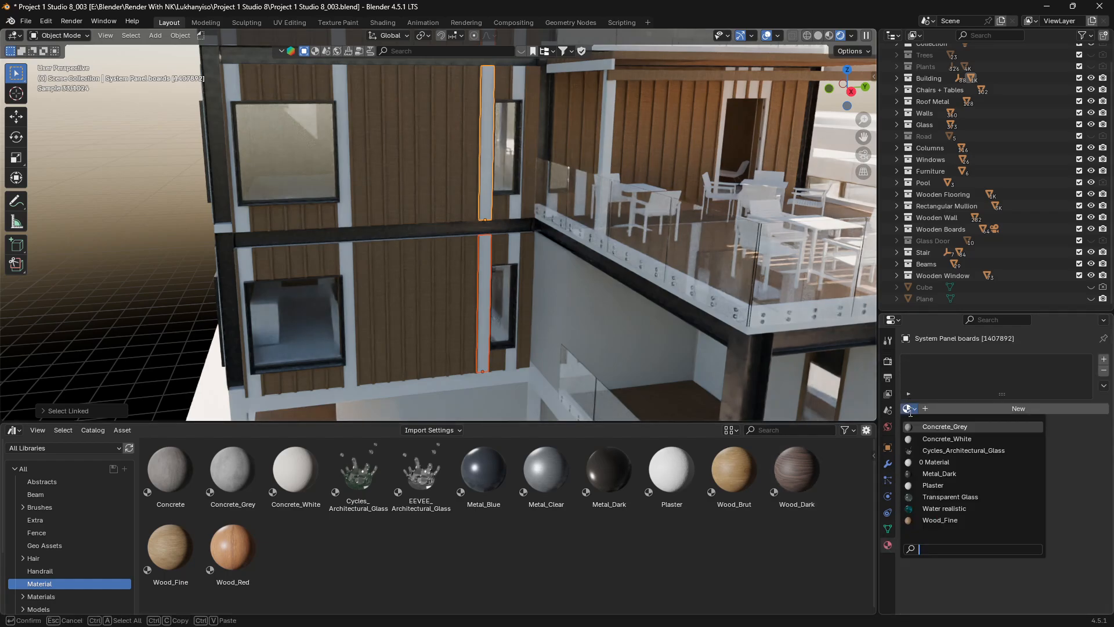
left_click(973, 519)
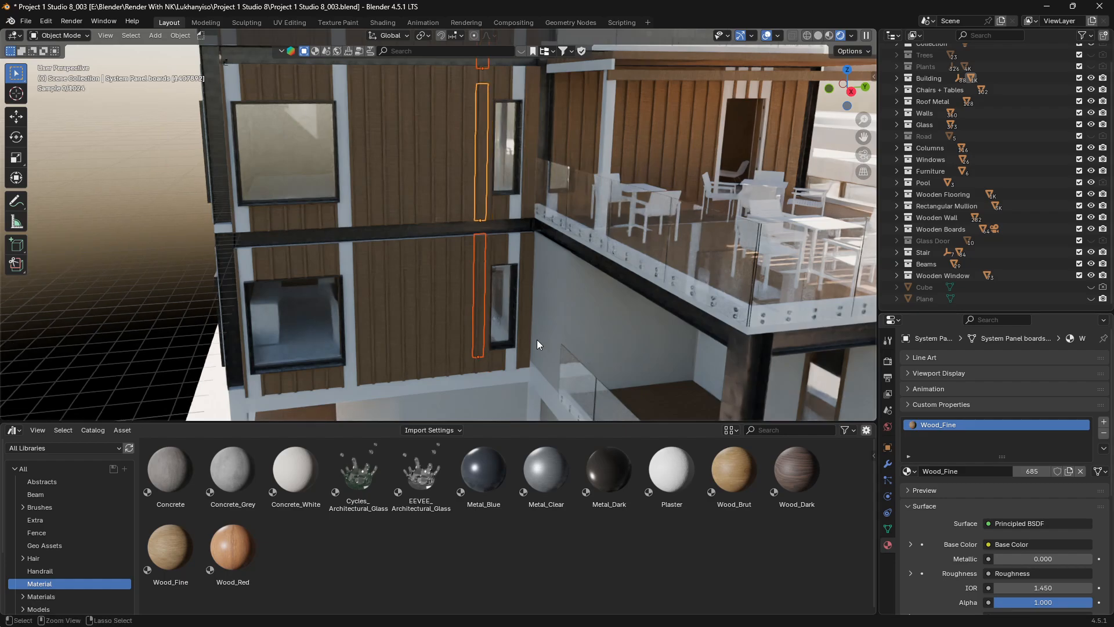
Select the white board panel beside the lowest wide window and all objects linked to it by Object Data
middle_click_drag(537, 342, 408, 290)
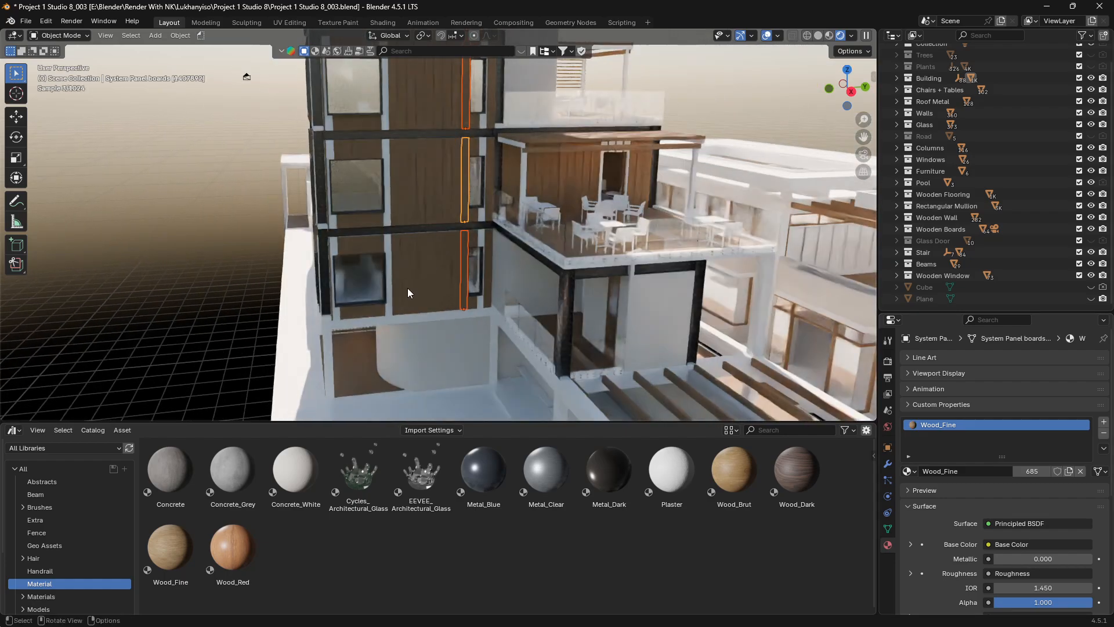
left_click(391, 255)
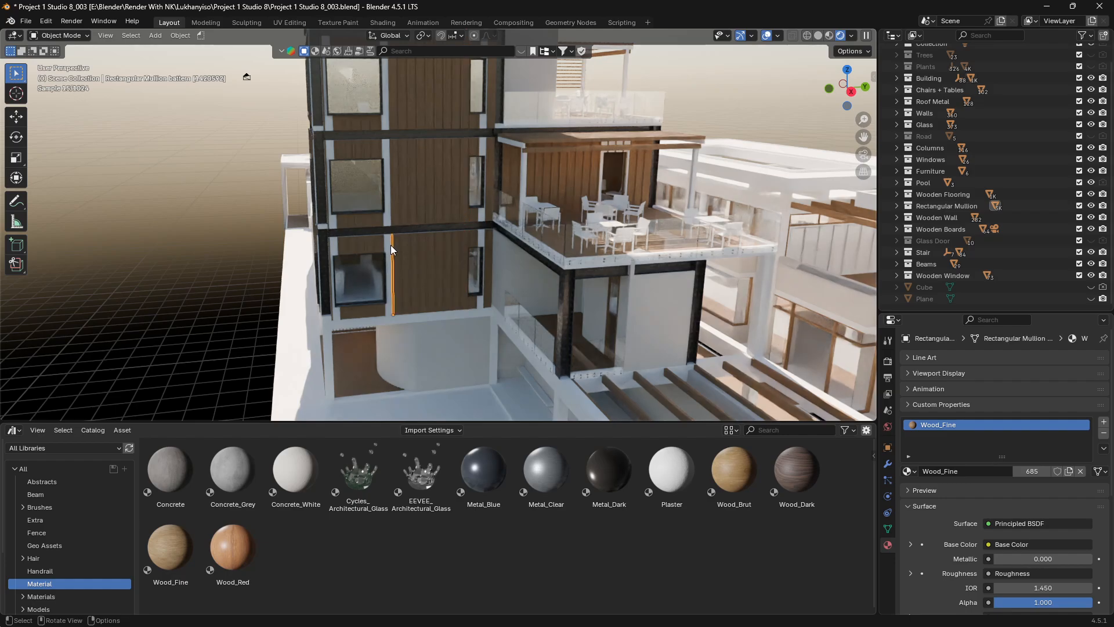
left_click(388, 242)
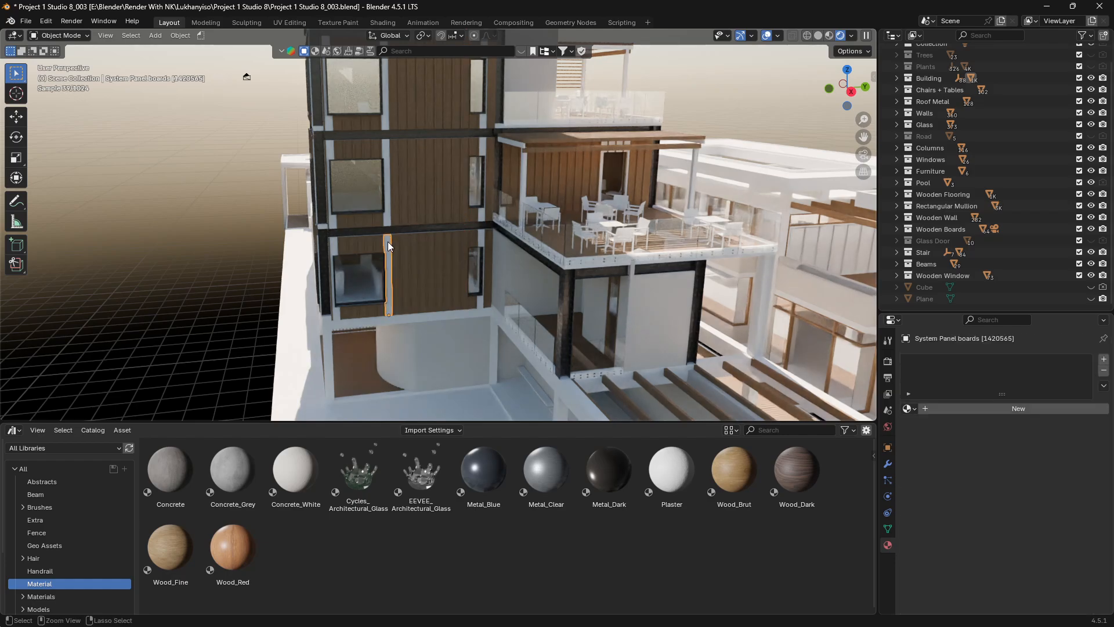
scroll(387, 241, "up", 5)
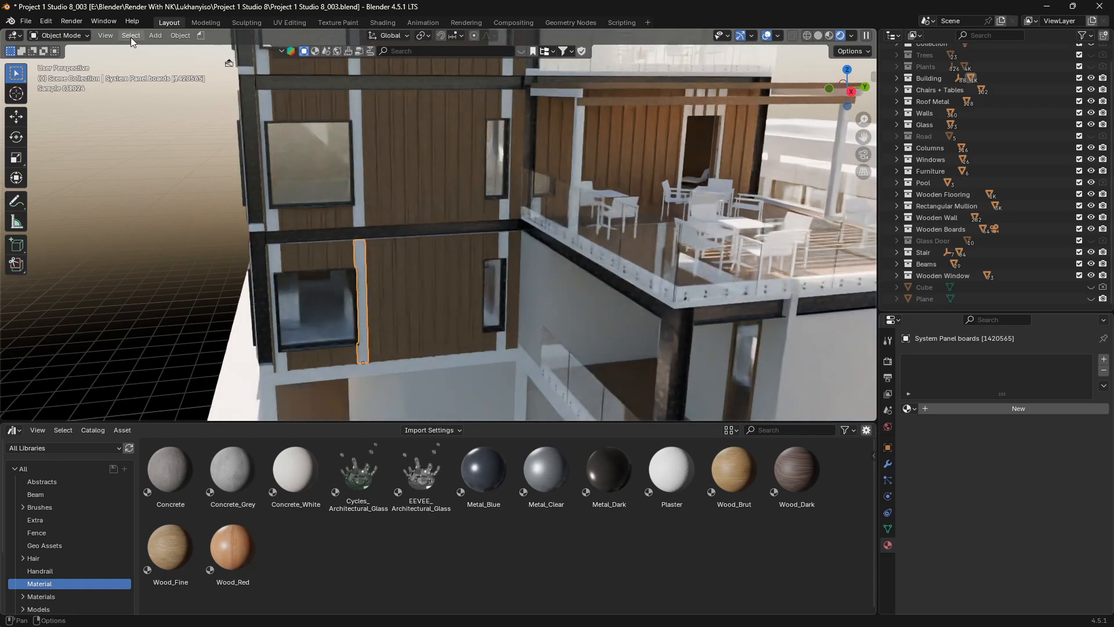
left_click(130, 36)
mouse_move(177, 206)
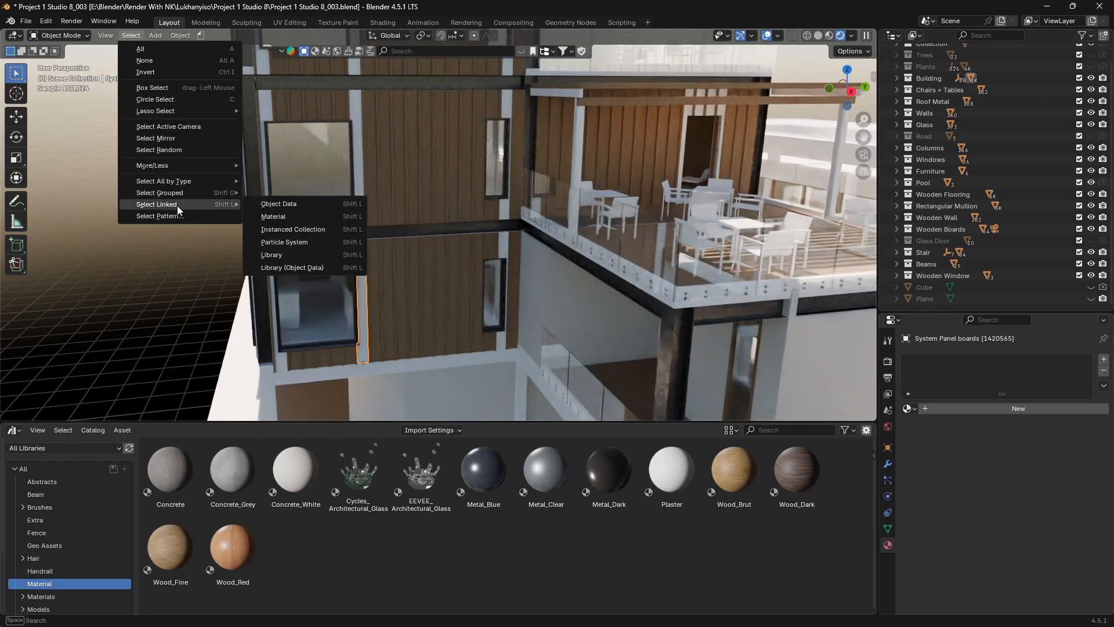
left_click(293, 207)
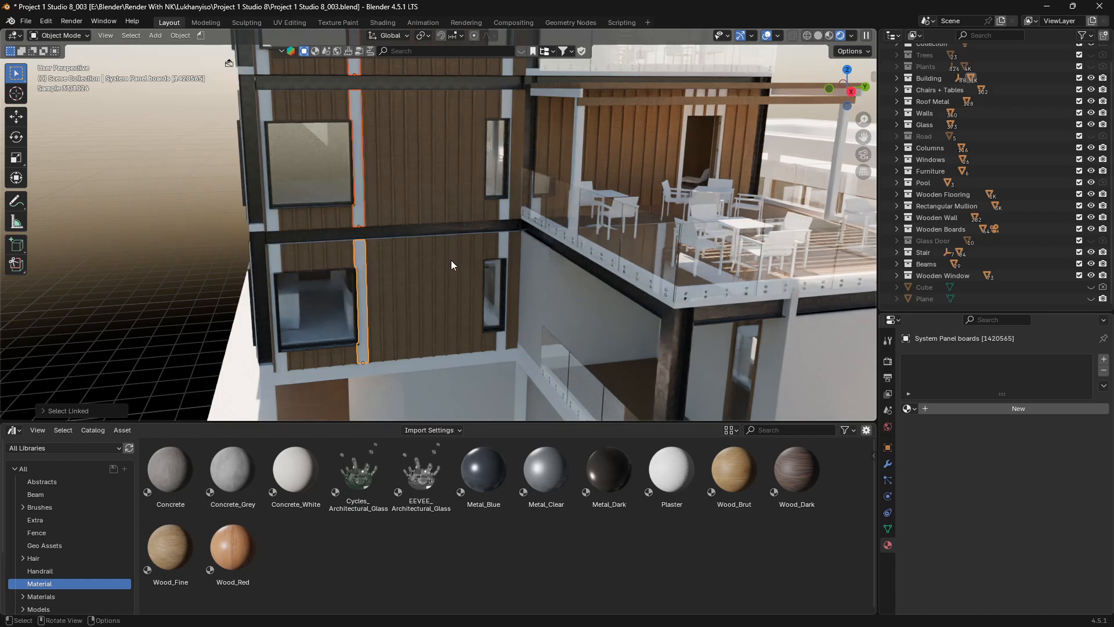
Assign the existing Wood_Fine material to the selected board panels beside the wide windows
left_click(910, 409)
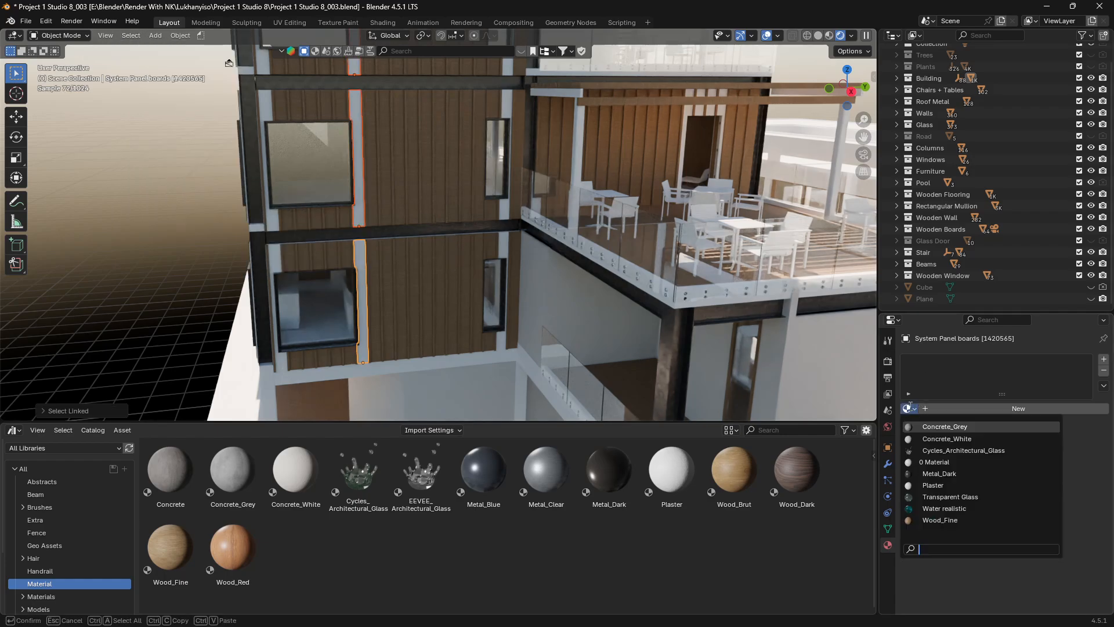
left_click(935, 520)
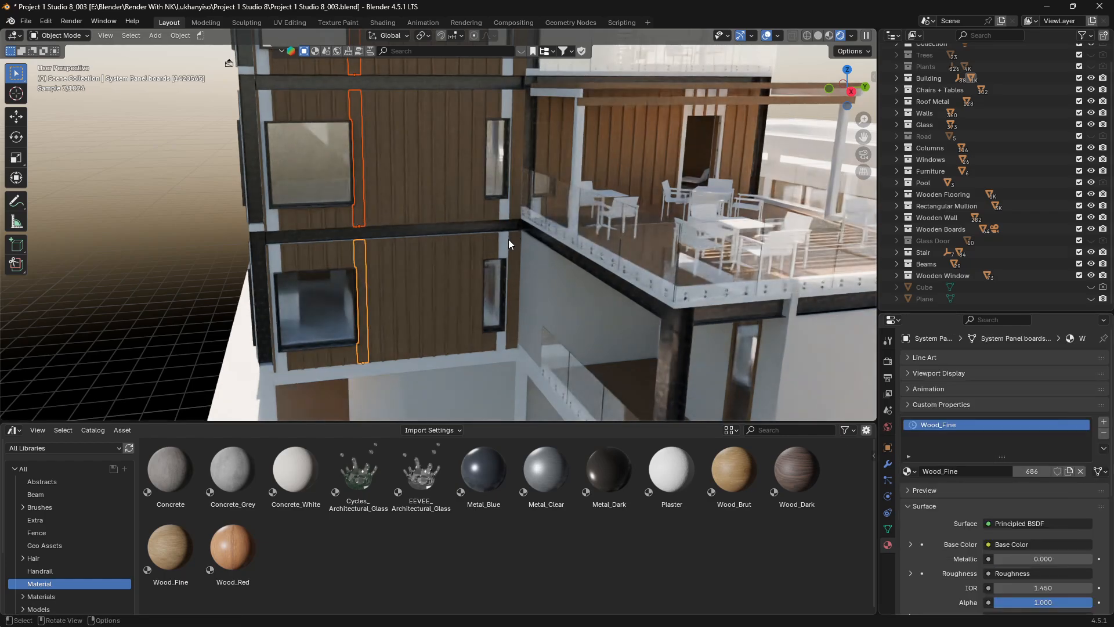
Apply Wood_Fine to the white board panel around the lowest narrow window's outer edge and all objects sharing its Object Data
left_click(506, 239)
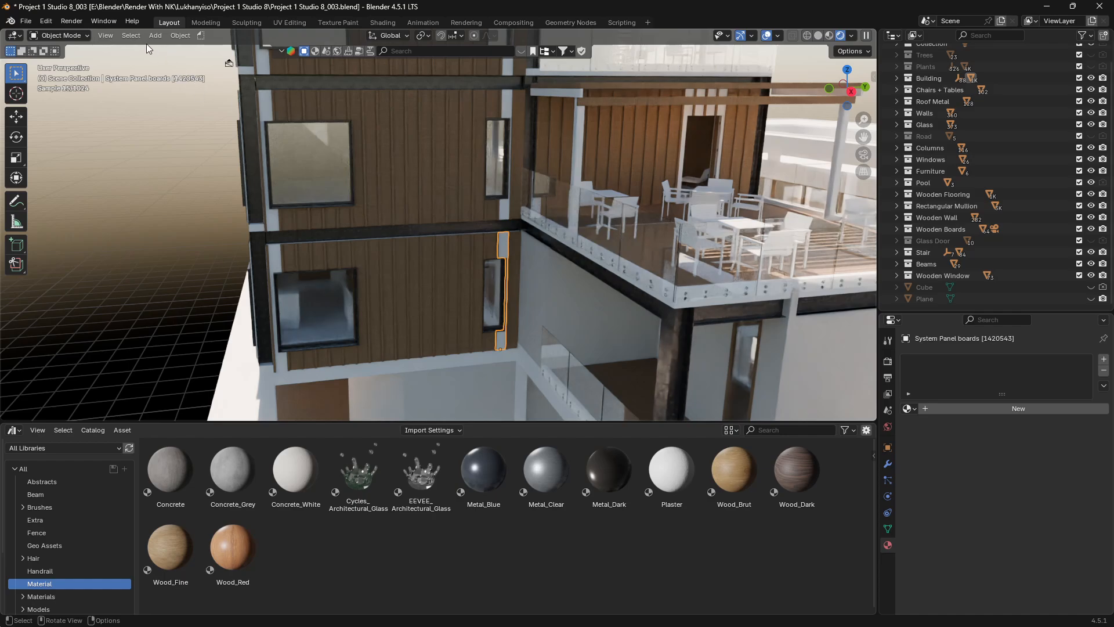
left_click(131, 36)
mouse_move(173, 195)
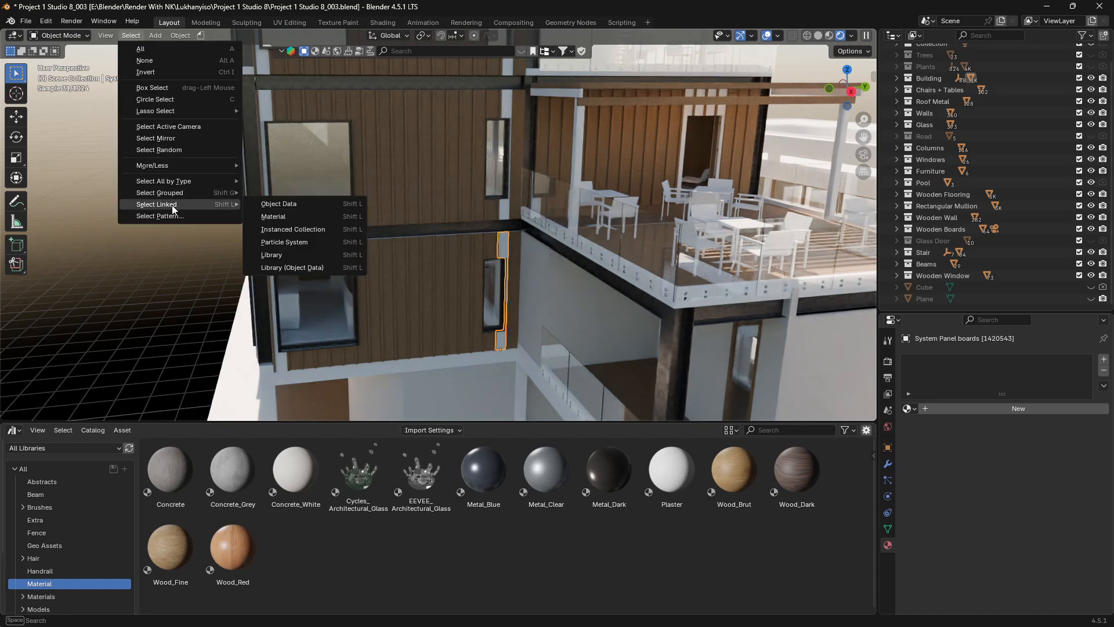
left_click(276, 209)
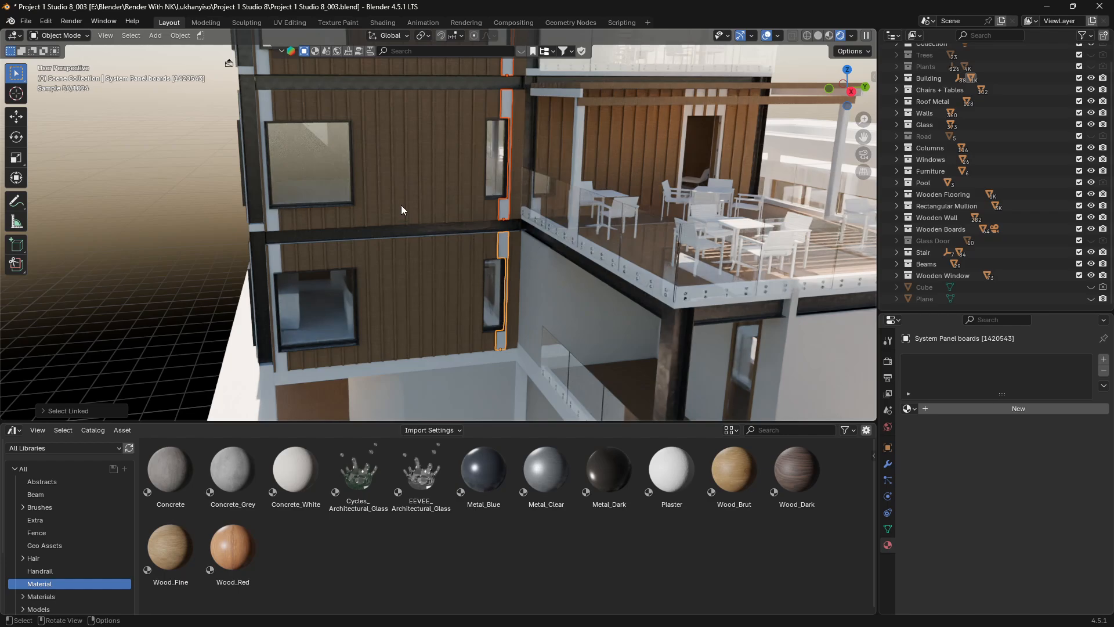
left_click(909, 408)
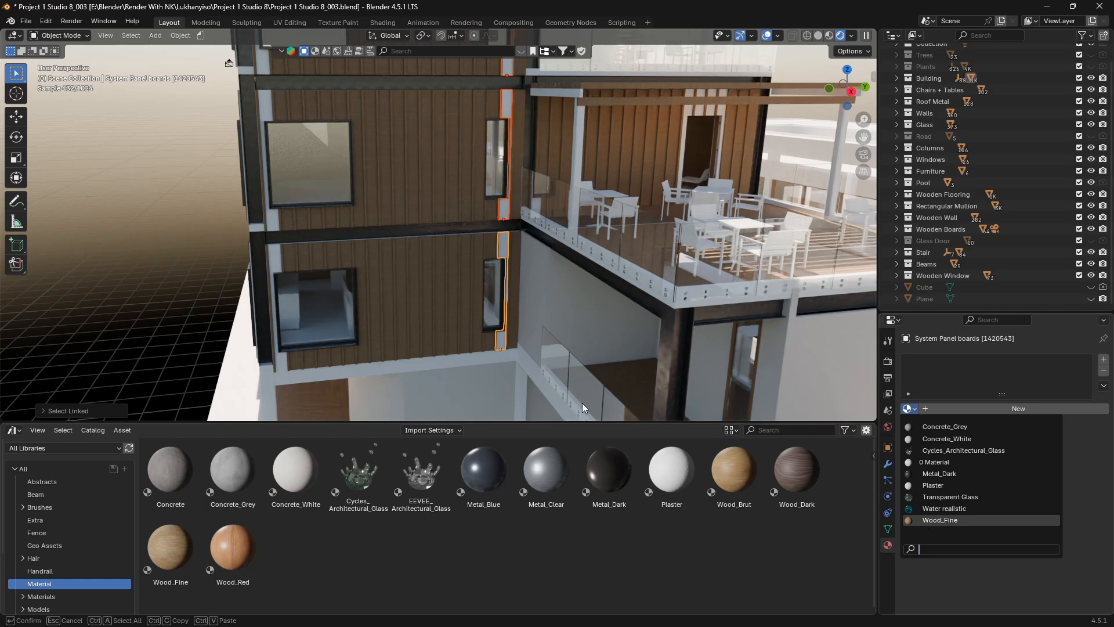
key("Return")
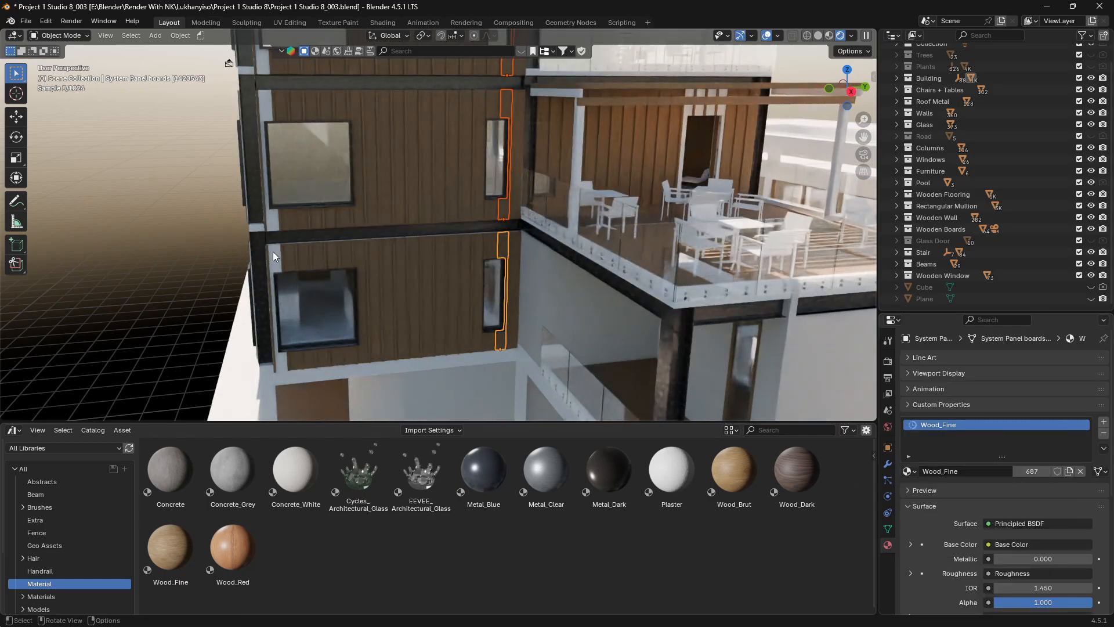
Apply Wood_Fine to the white panel between the lowest wide window and the tower's corner column, including all objects linked by Object Data
left_click(272, 252)
left_click(133, 37)
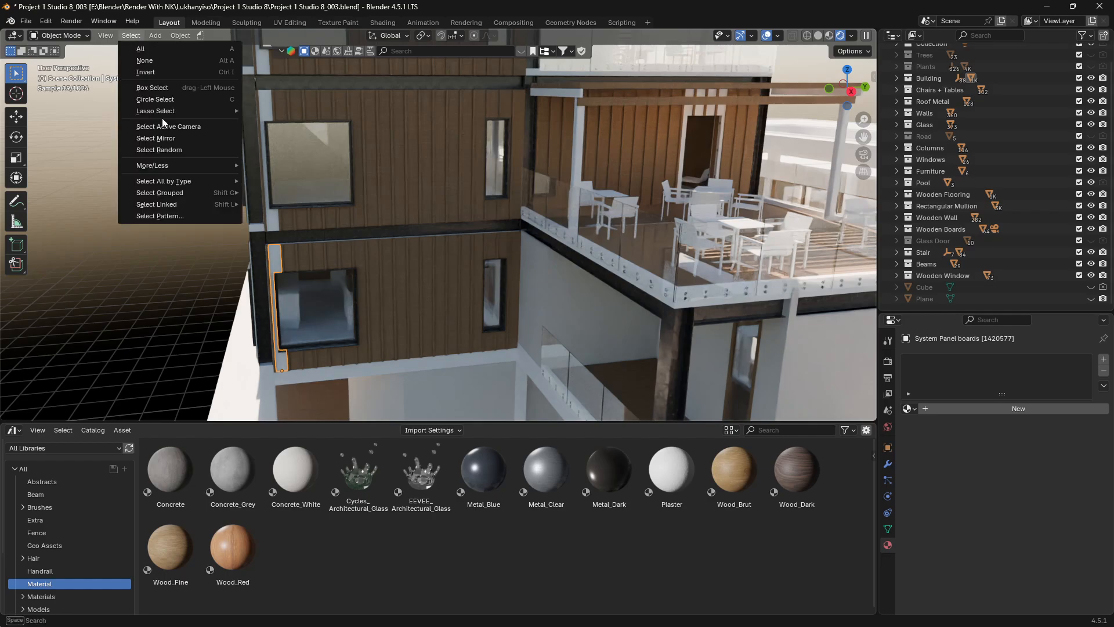
mouse_move(176, 195)
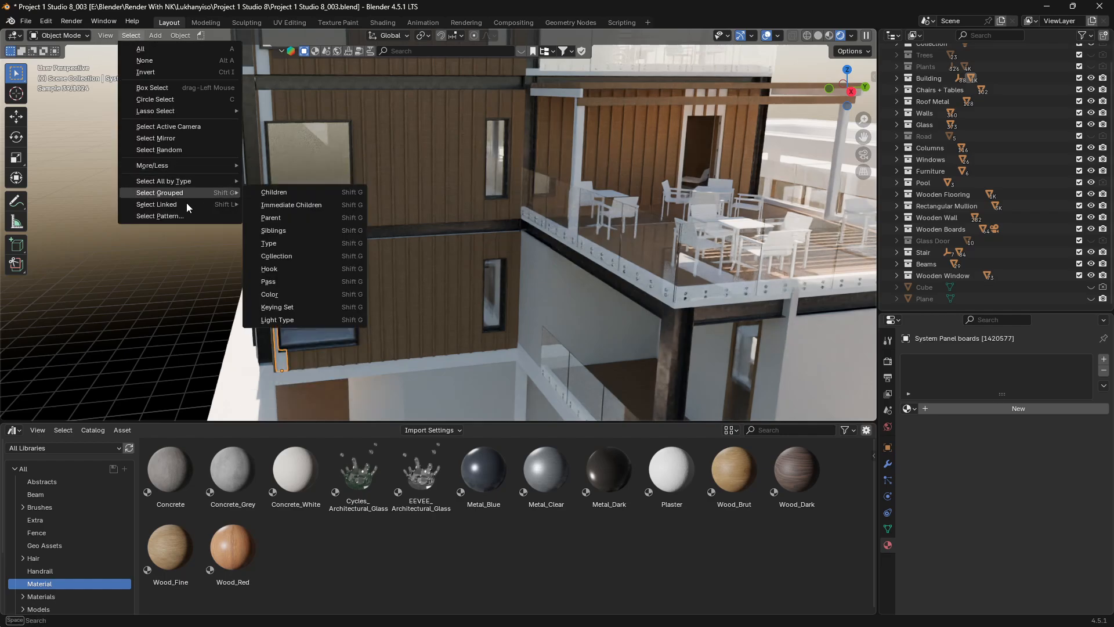
left_click(277, 203)
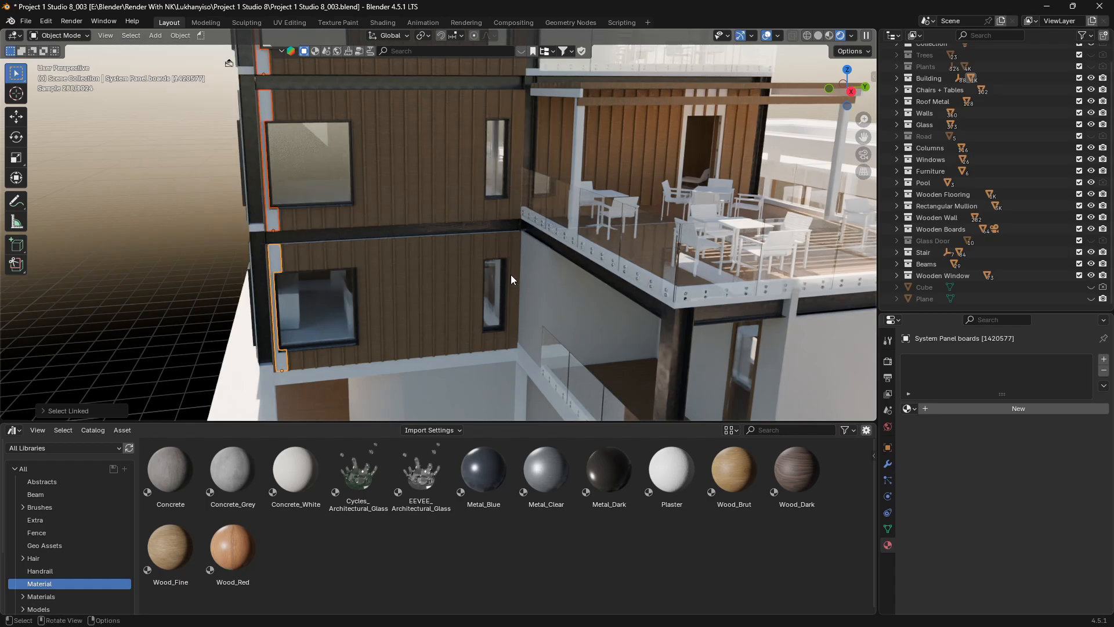
left_click(909, 412)
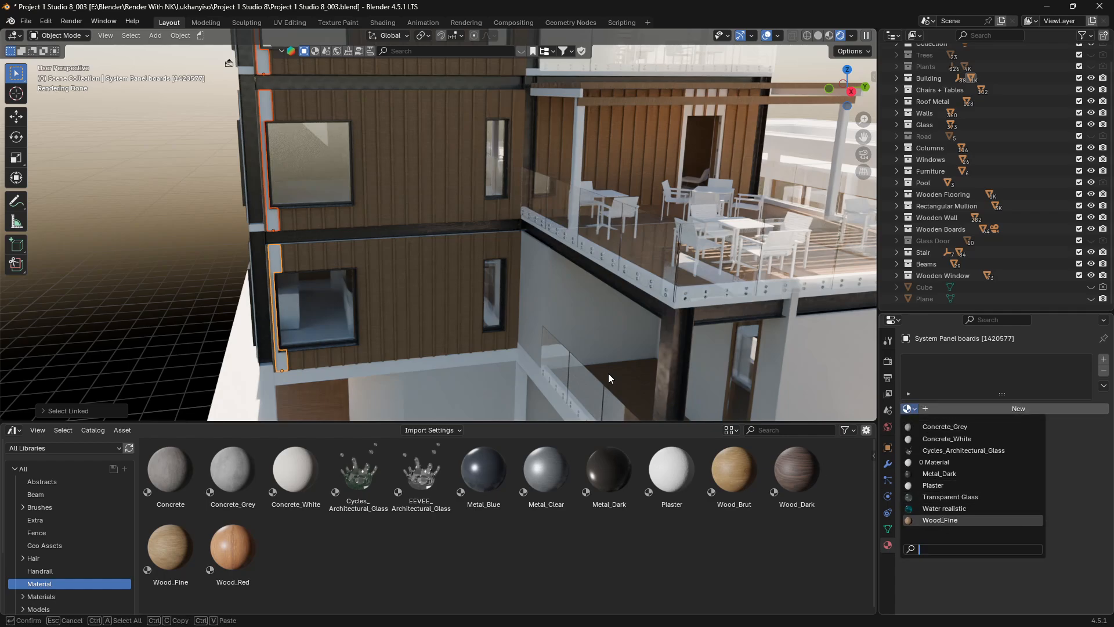
On the adjacent facade, apply Wood_Fine to the white panel between the wide window and corner column, including its Object Data-linked copies
middle_click_drag(381, 277, 408, 274)
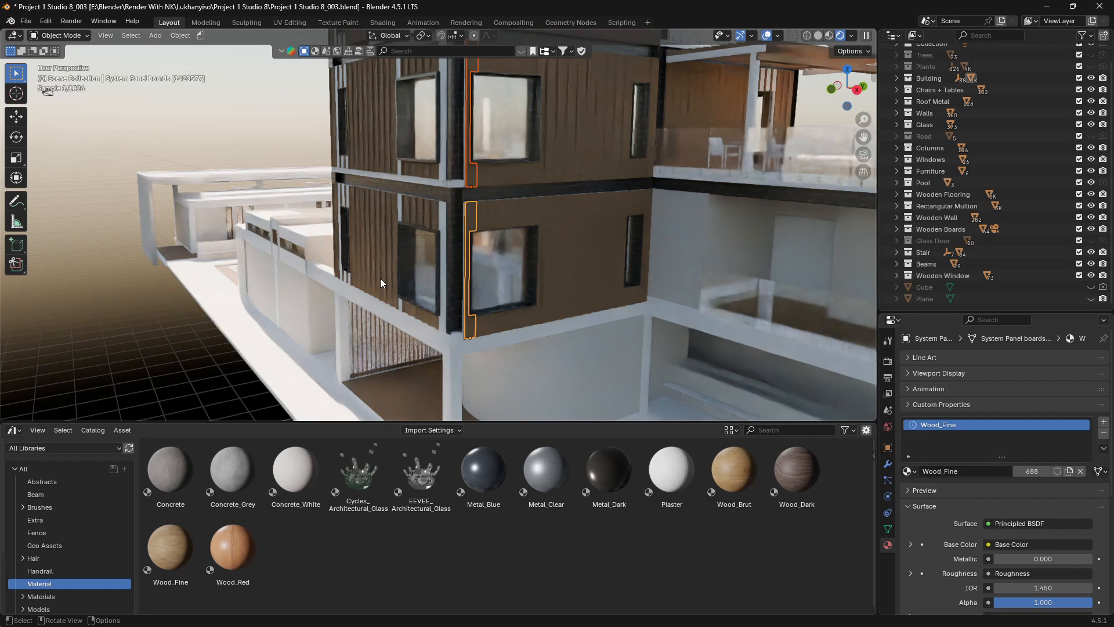
middle_click_drag(498, 229, 568, 214)
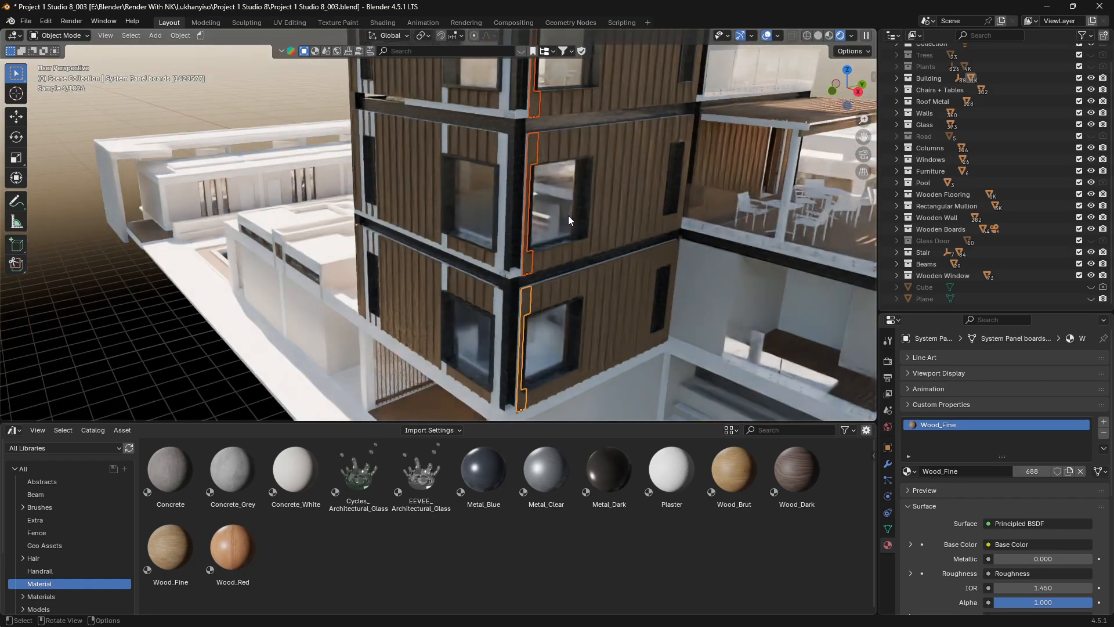
left_click(501, 253)
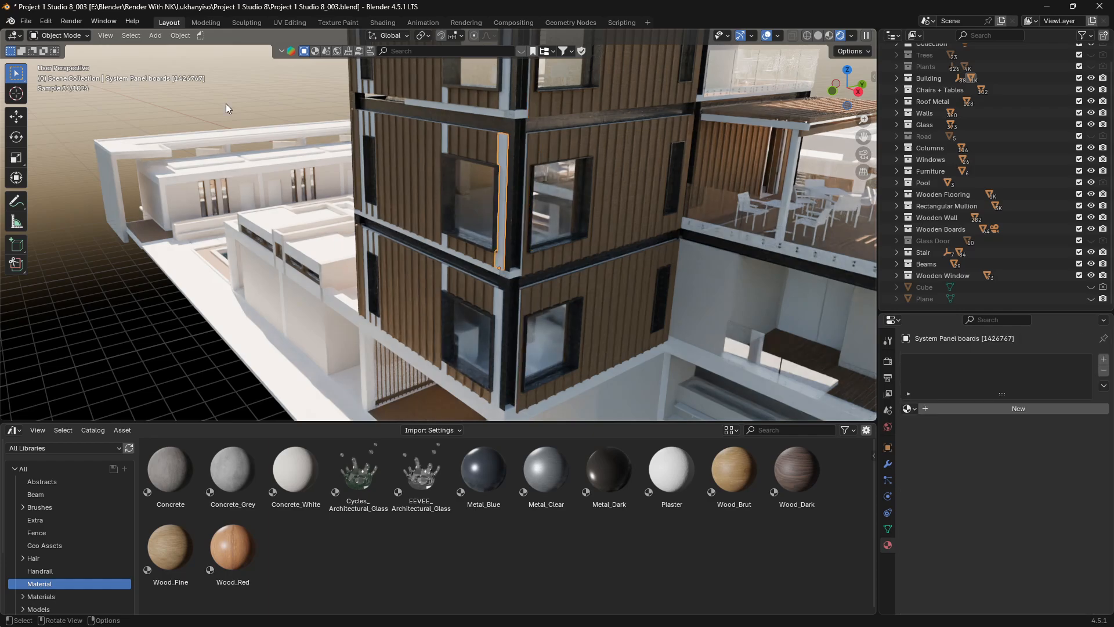
left_click(132, 36)
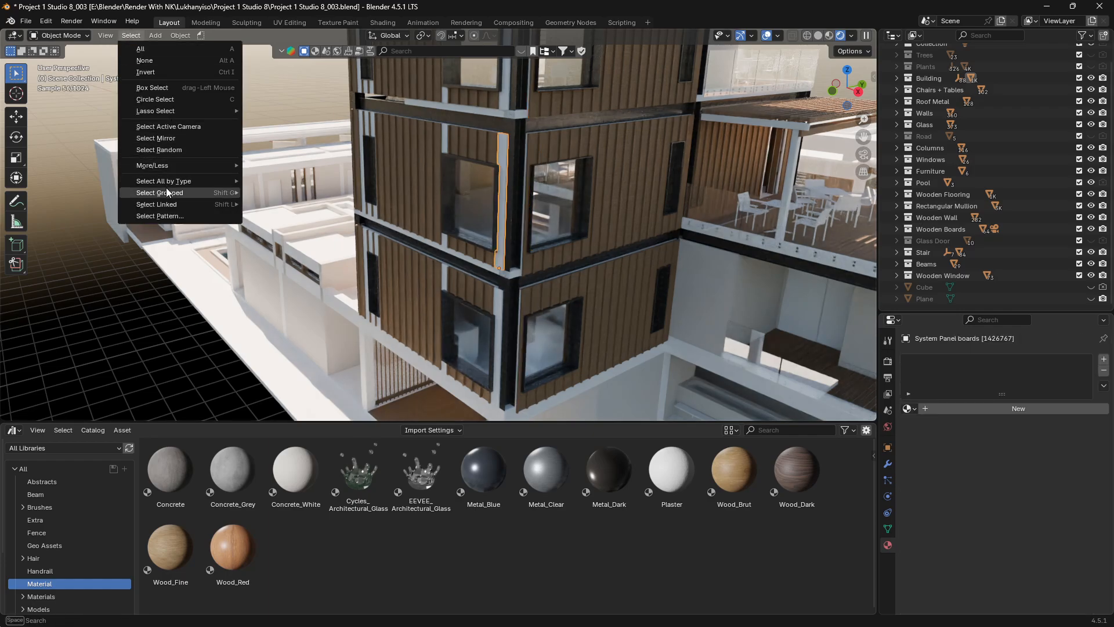
mouse_move(167, 194)
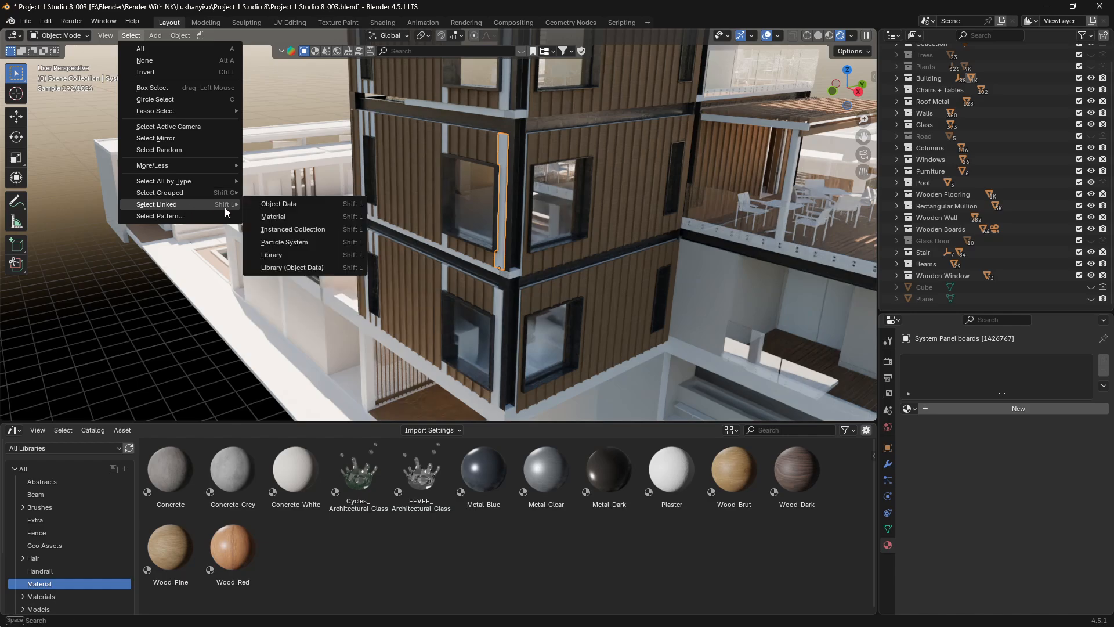
left_click(275, 205)
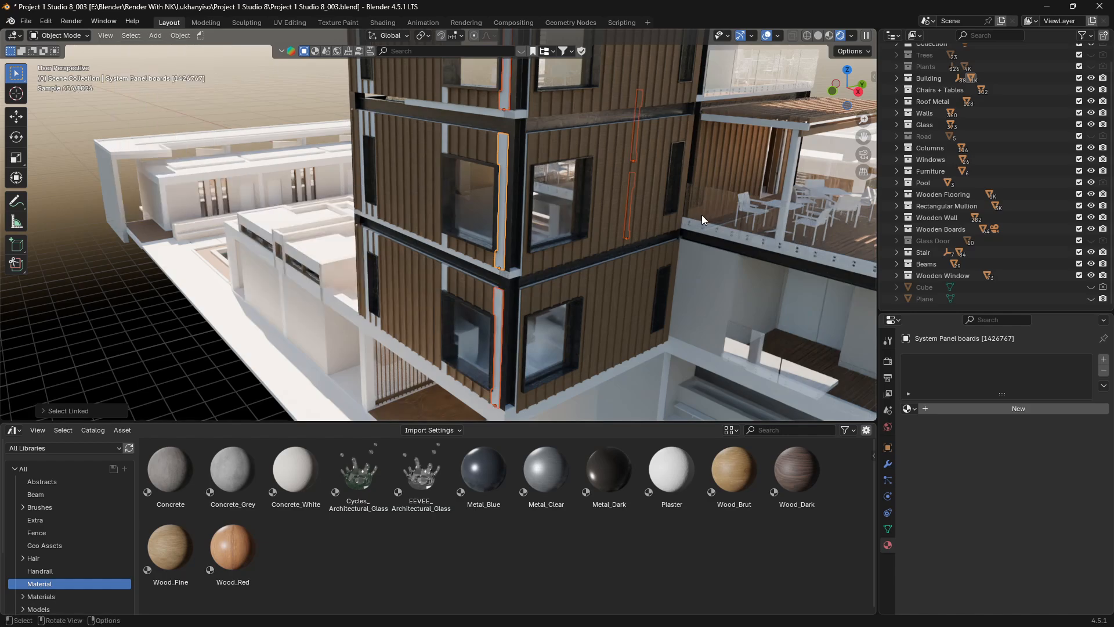
left_click(909, 408)
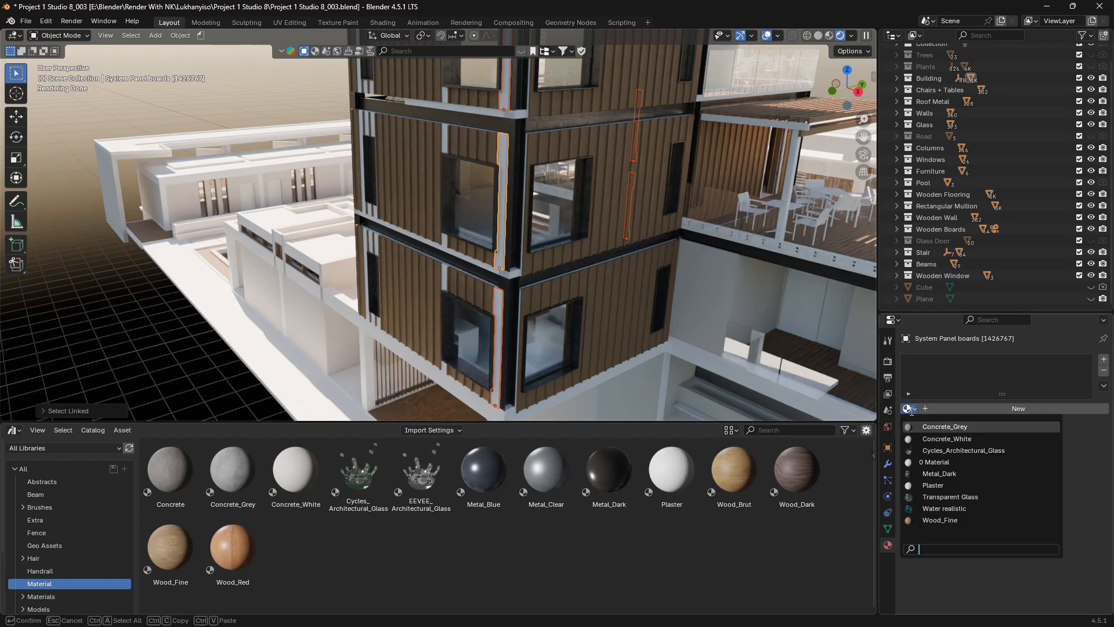
left_click(931, 520)
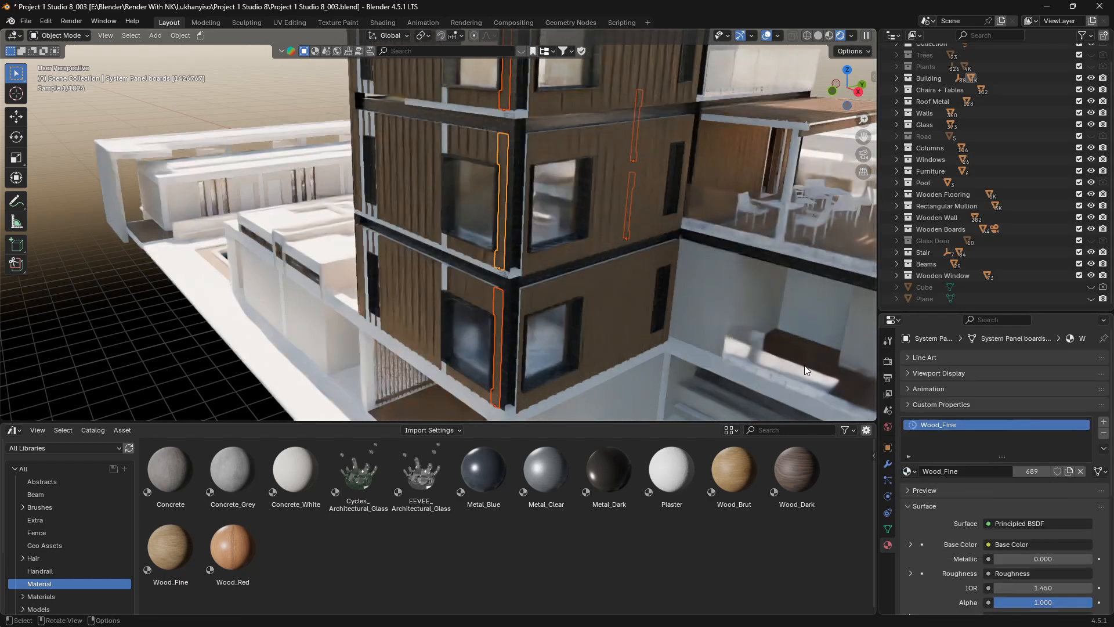
Apply Wood_Fine to the white panel on the lowest wide window's side away from the corner, plus all objects linked by Object Data
left_click(444, 271)
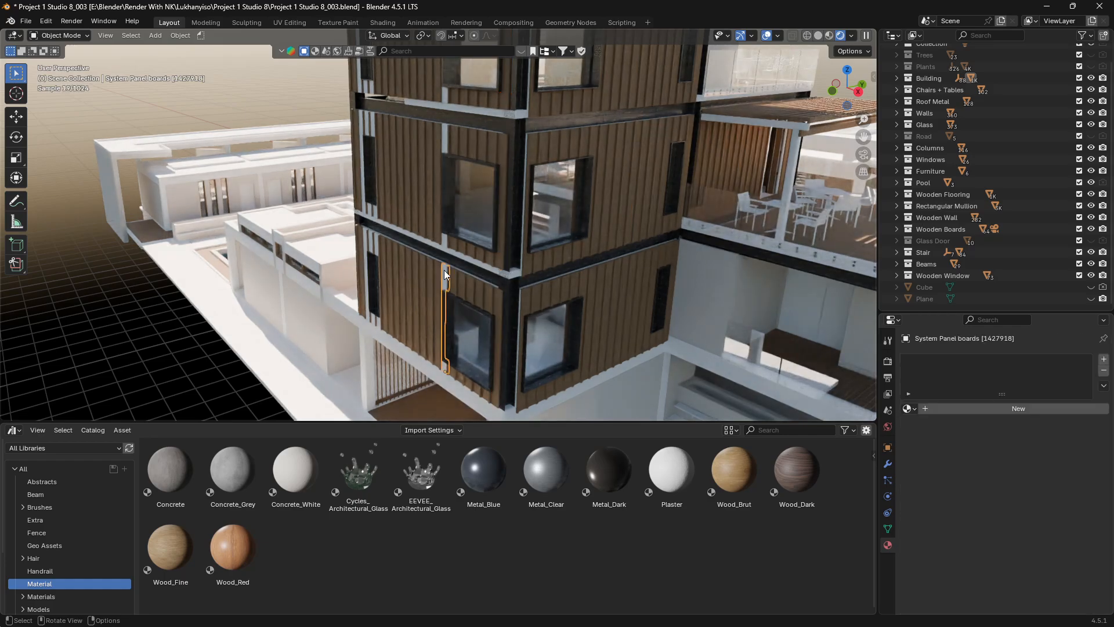
left_click(126, 36)
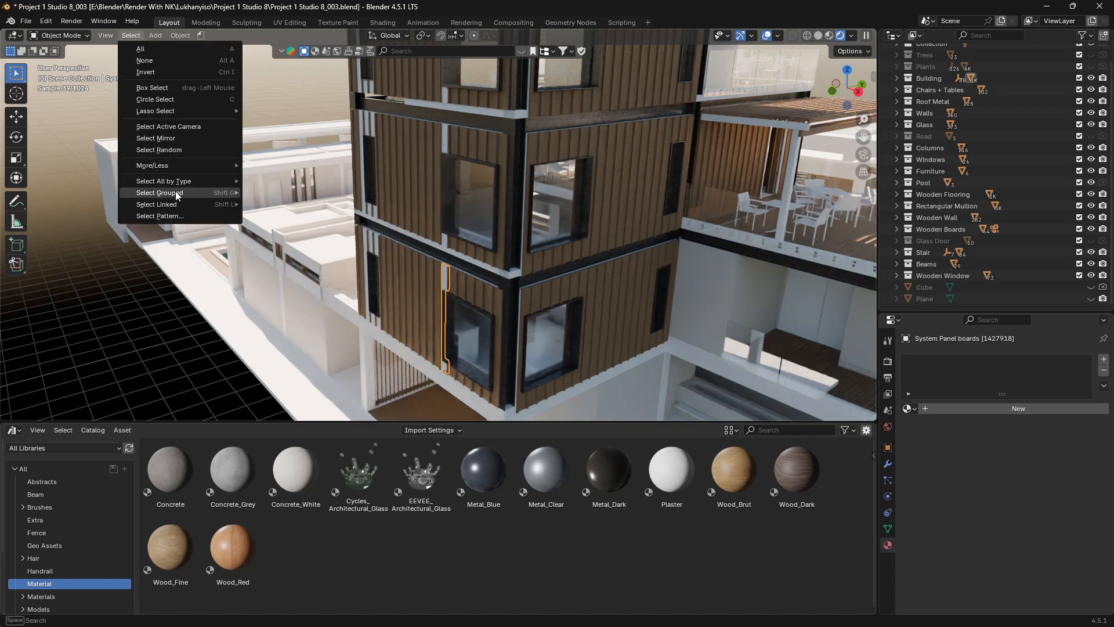
mouse_move(175, 203)
left_click(283, 205)
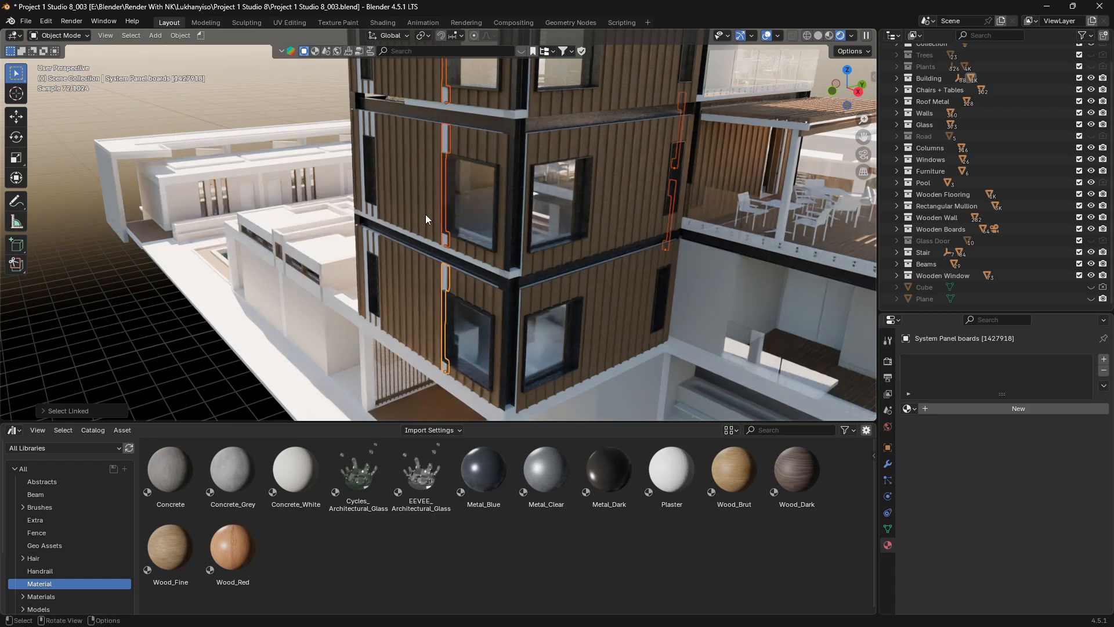
left_click(910, 409)
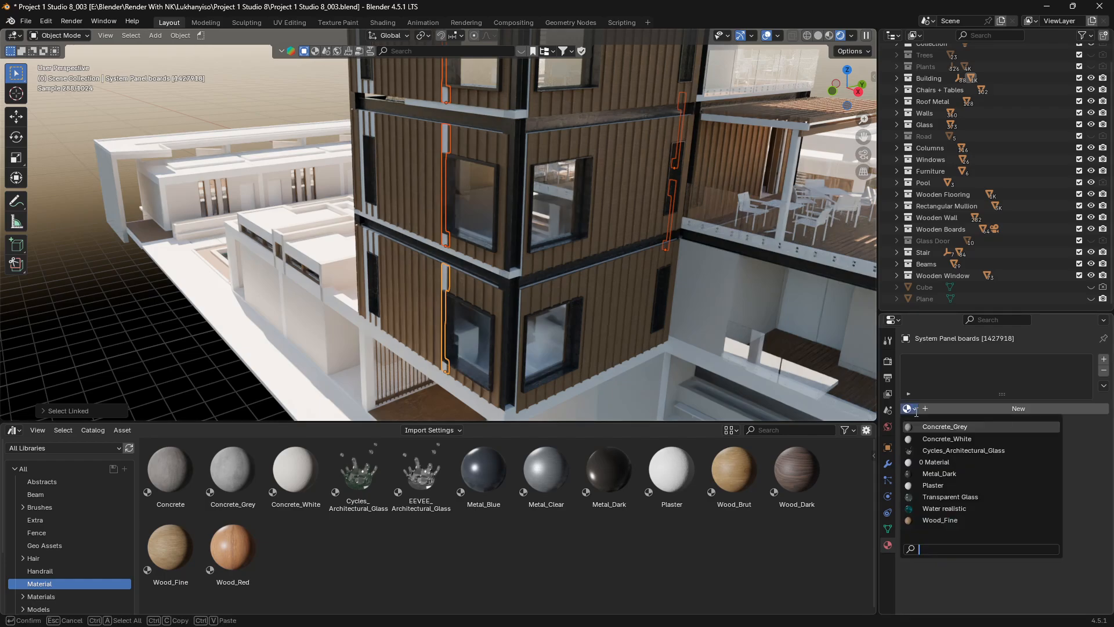
left_click(947, 521)
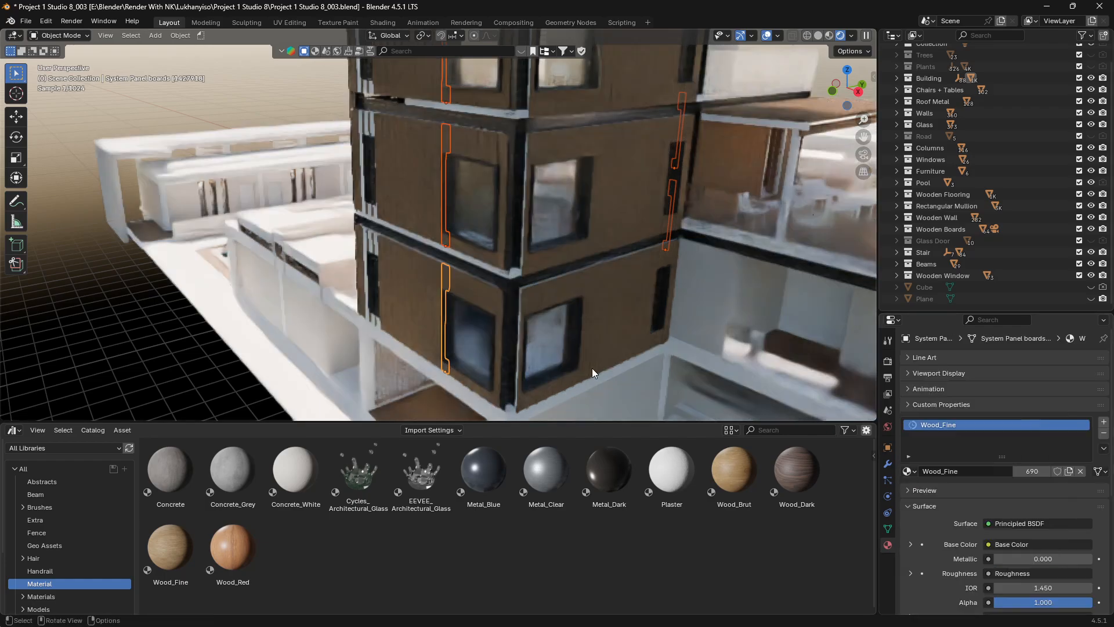
Select the white board panel above and below the adjacent facade's lowest narrow window, with all objects linked by Object Data
middle_click_drag(459, 296, 517, 265)
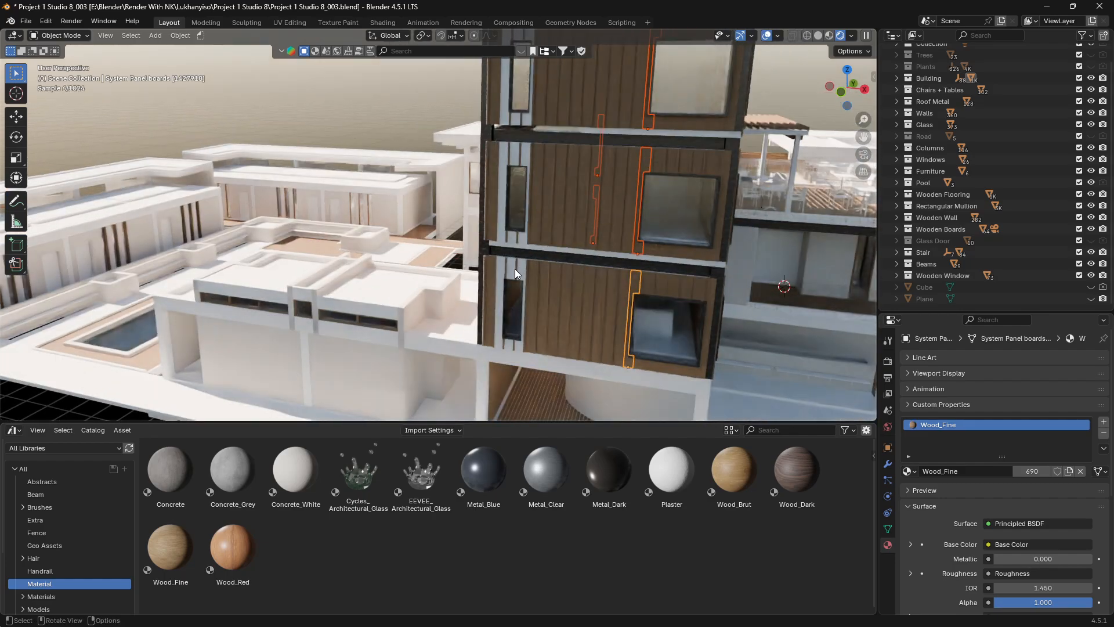
left_click(514, 266)
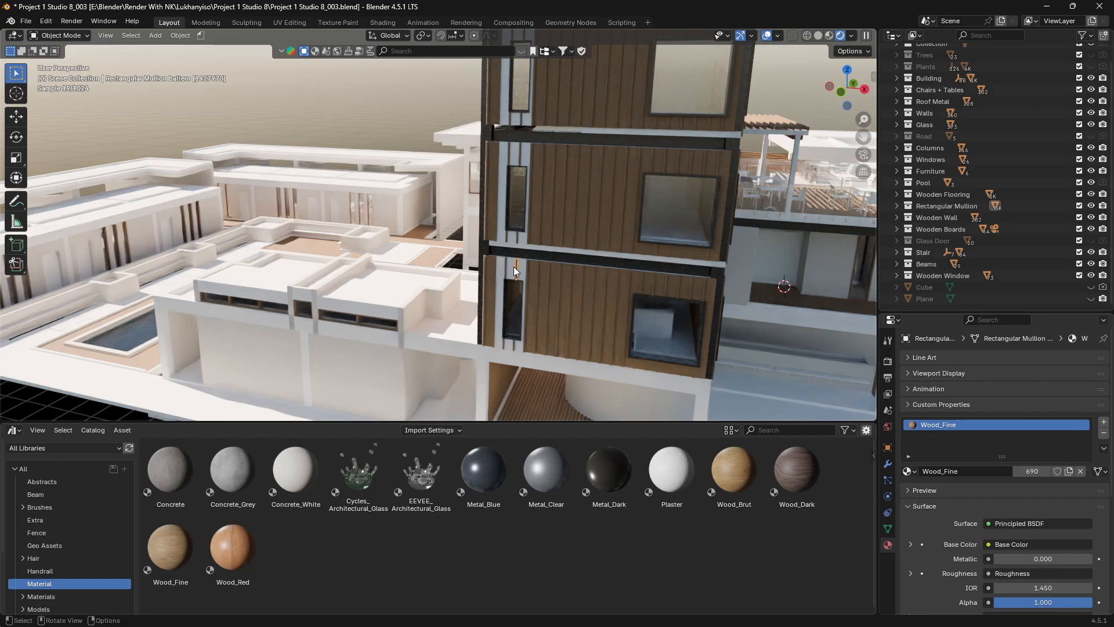
left_click(512, 266)
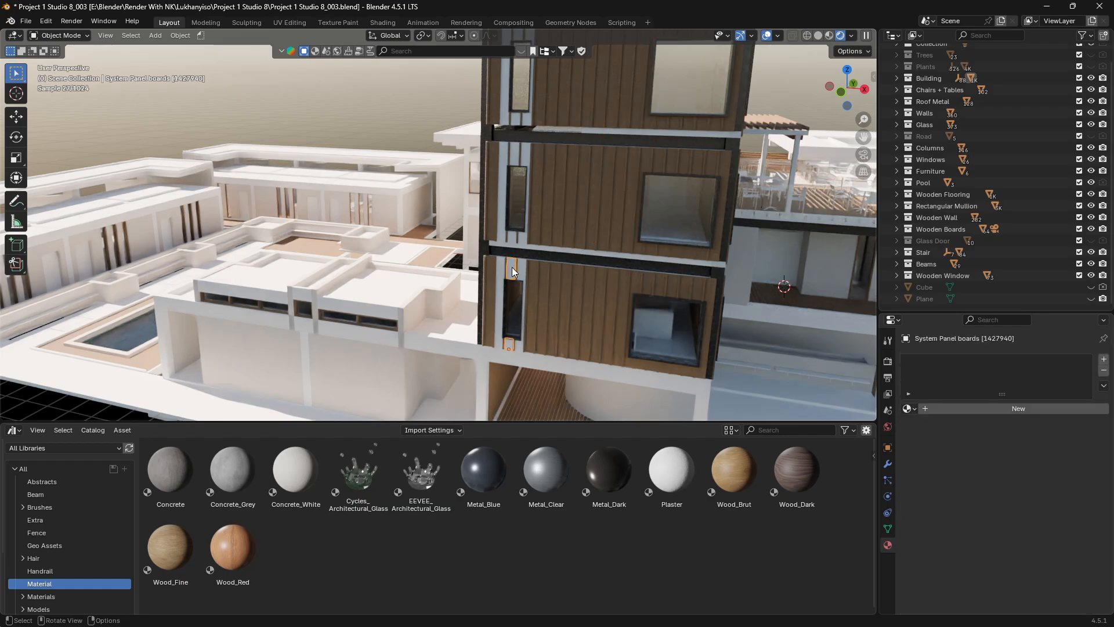
left_click(131, 35)
mouse_move(178, 188)
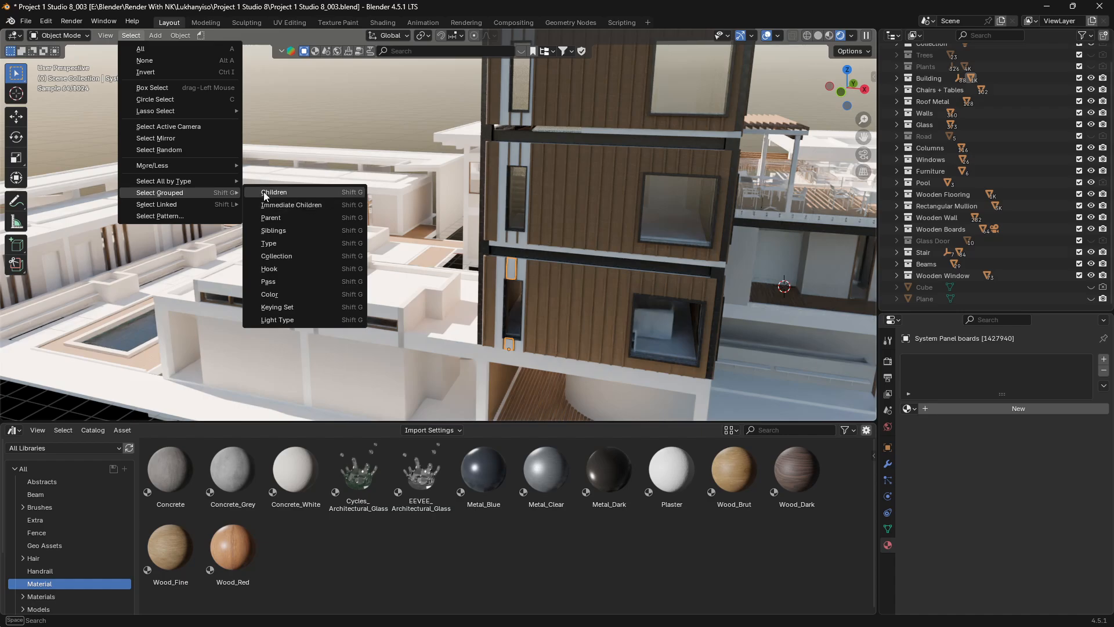
mouse_move(188, 205)
left_click(282, 202)
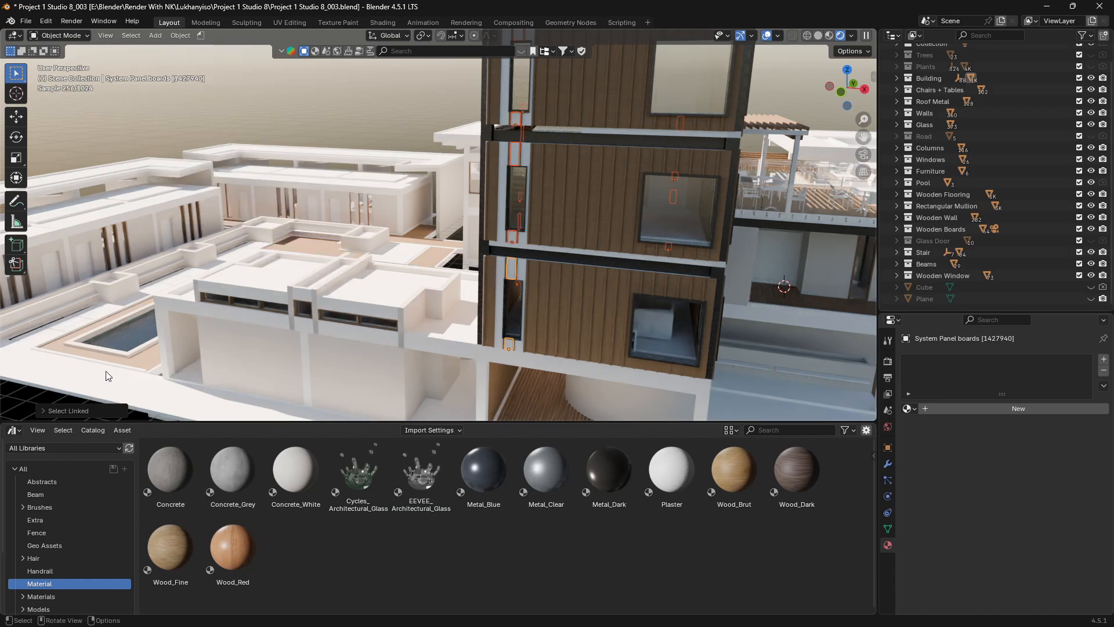
Expand the Select Linked settings and review the available link types, keeping Object Data
left_click(55, 410)
left_click(135, 407)
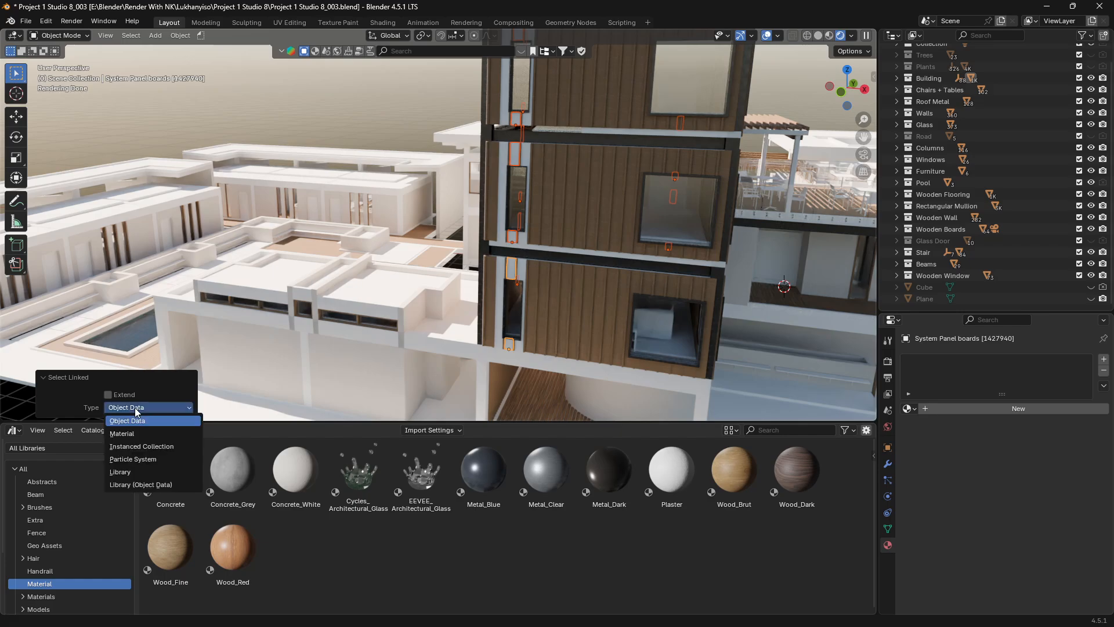
left_click(135, 408)
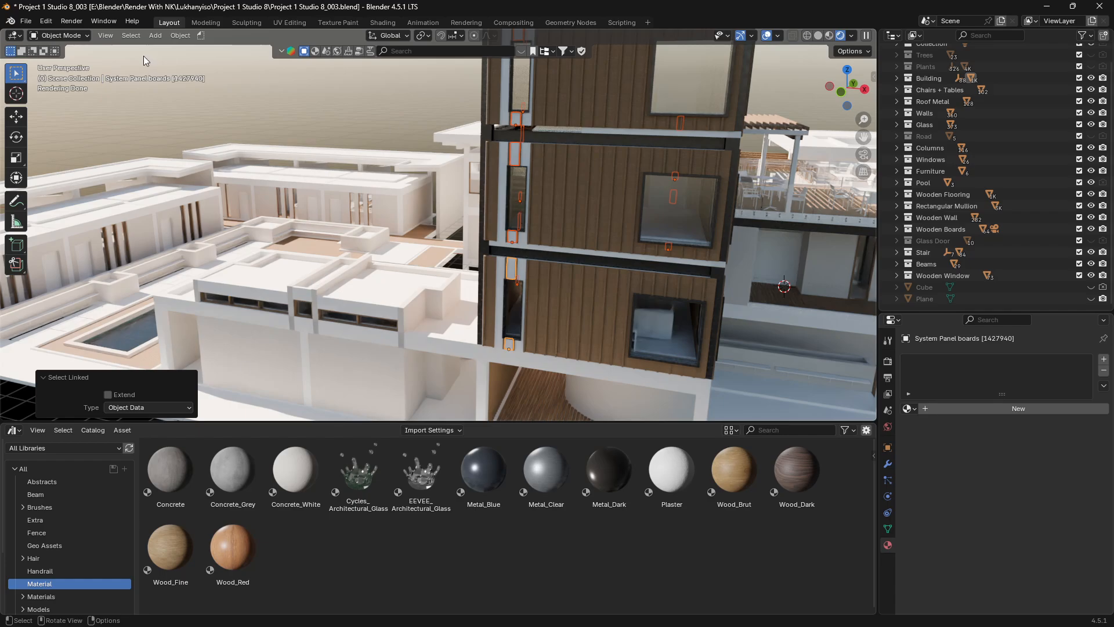
Select the Object Data-linked panels again and assign the Wood_Fine material to them
left_click(131, 36)
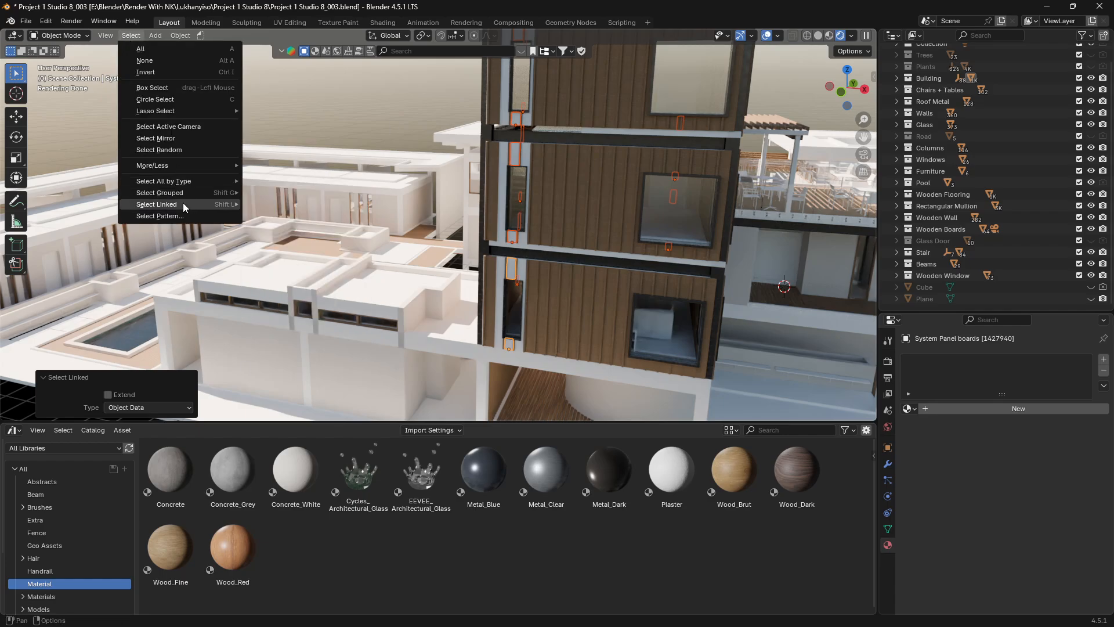
mouse_move(182, 205)
left_click(285, 204)
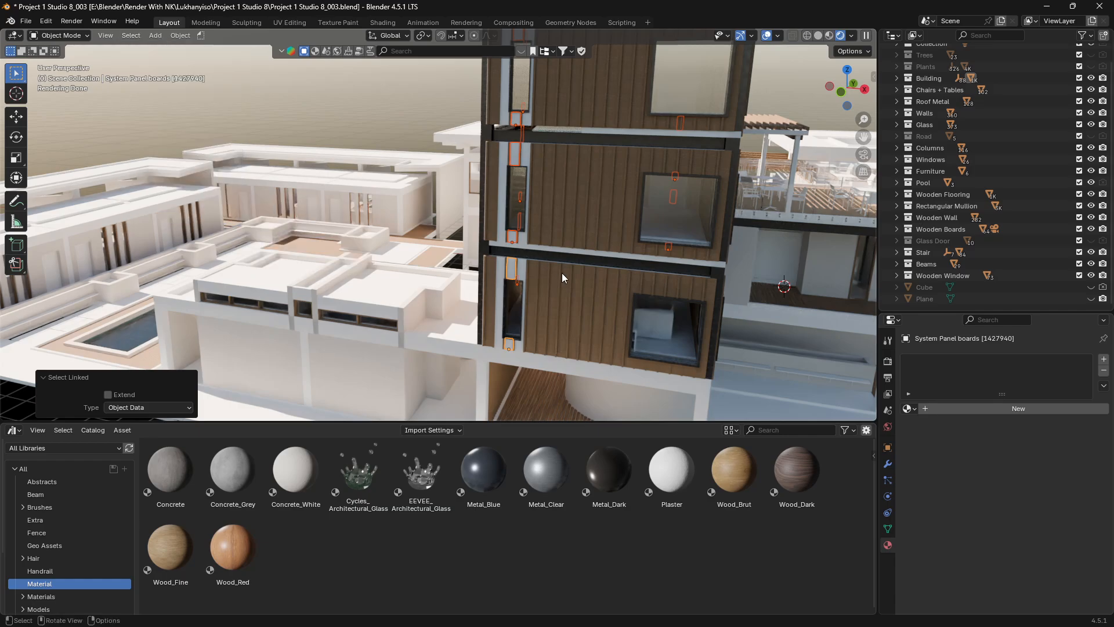
left_click(910, 408)
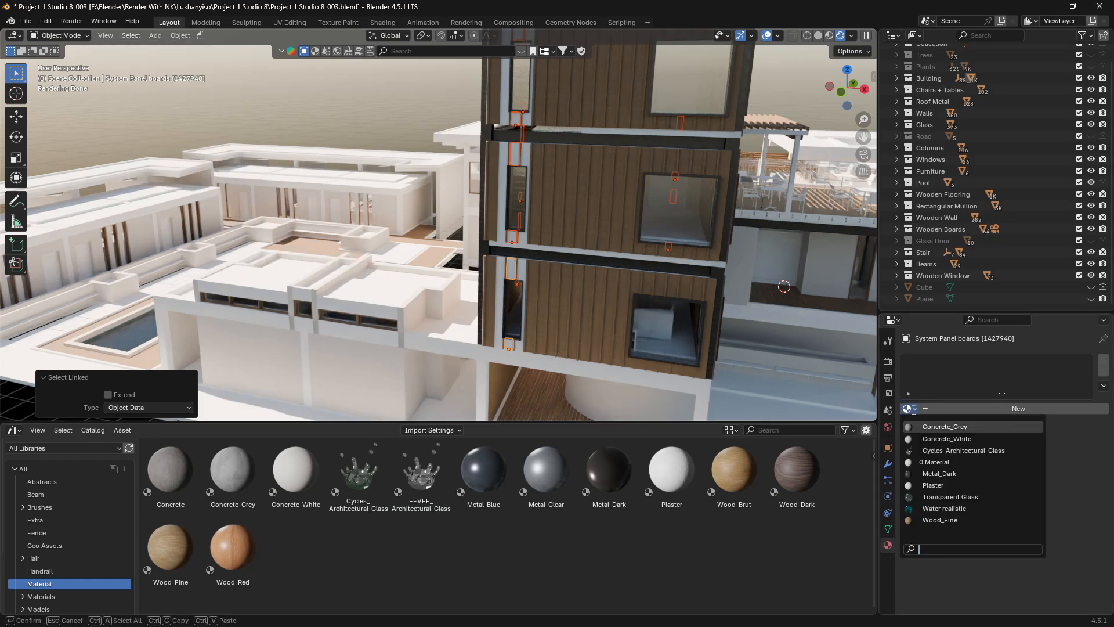
left_click(939, 521)
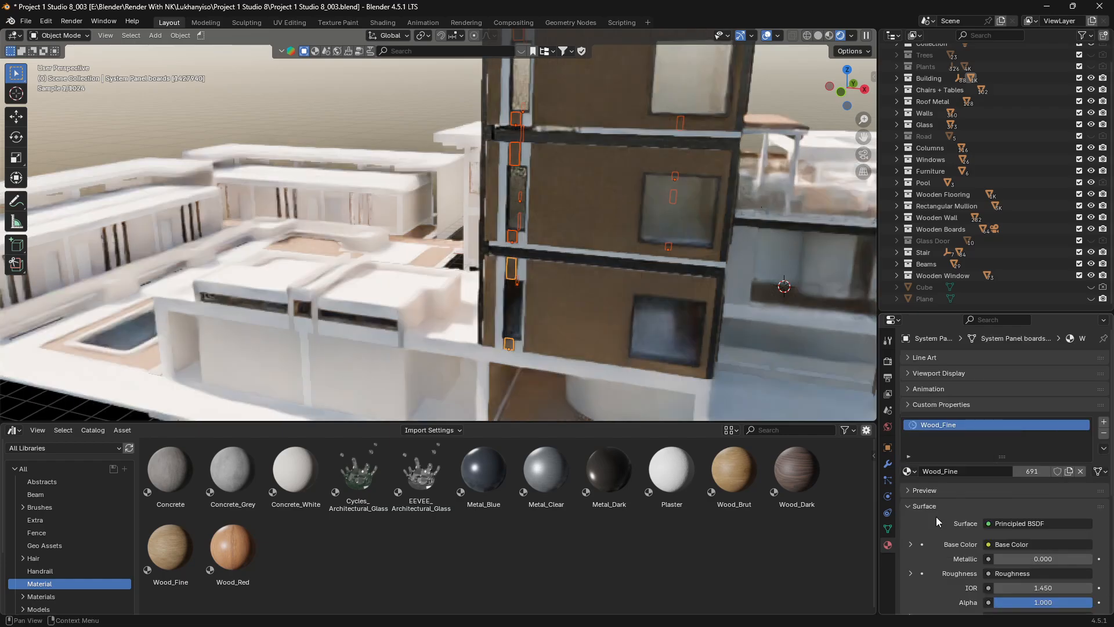
Apply Wood_Fine to the white panel on the lowest narrow window's side facing the wide window, plus all objects linked by Object Data
left_click(518, 272)
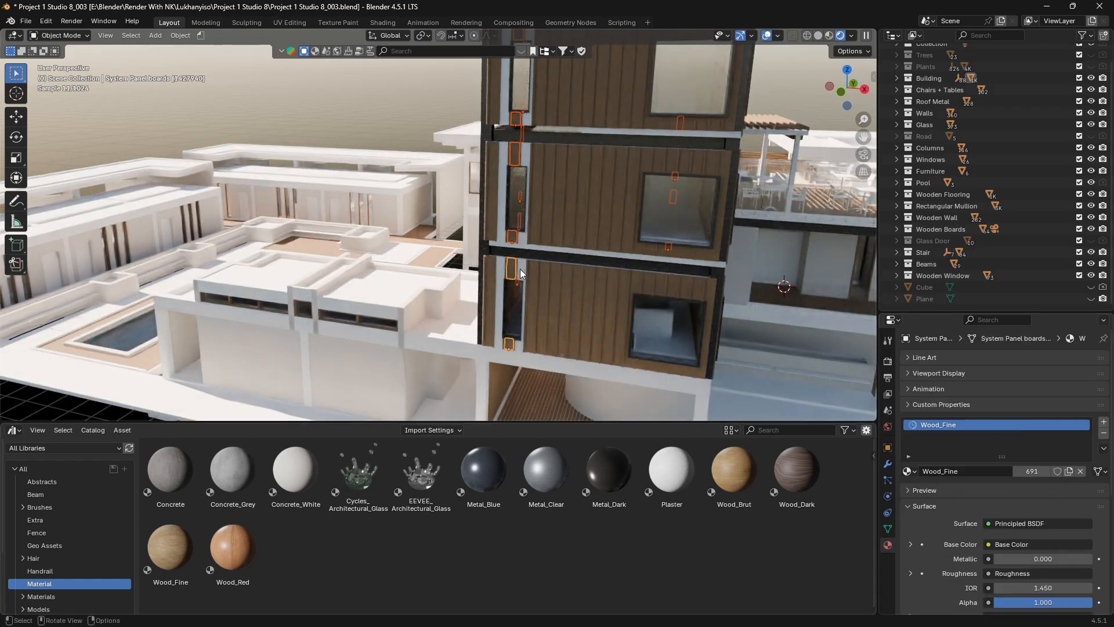
left_click(130, 35)
mouse_move(172, 192)
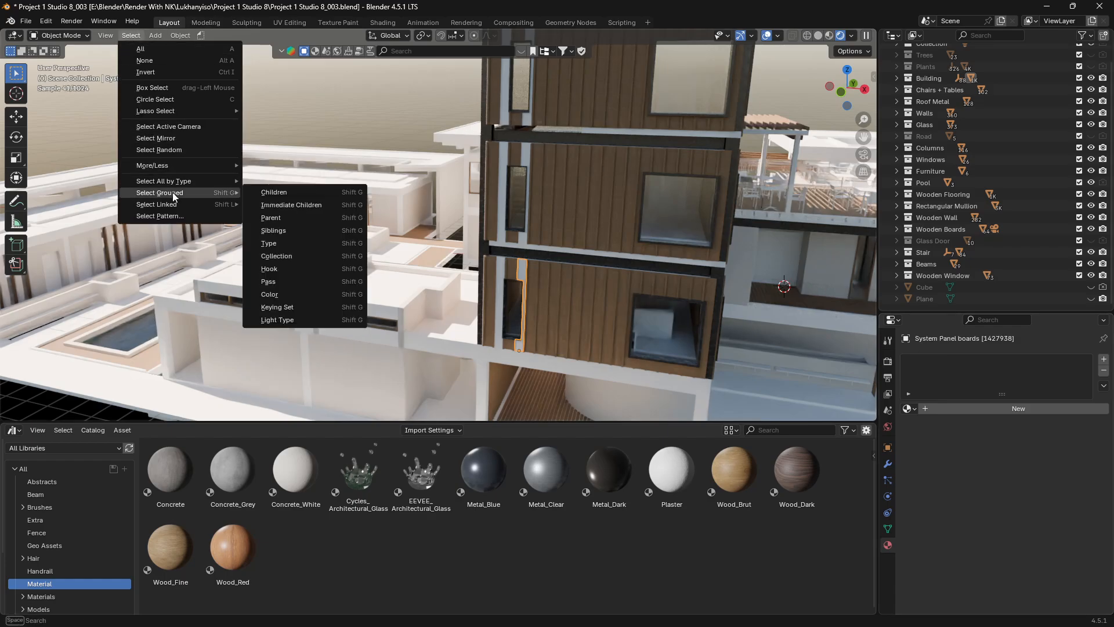
mouse_move(202, 204)
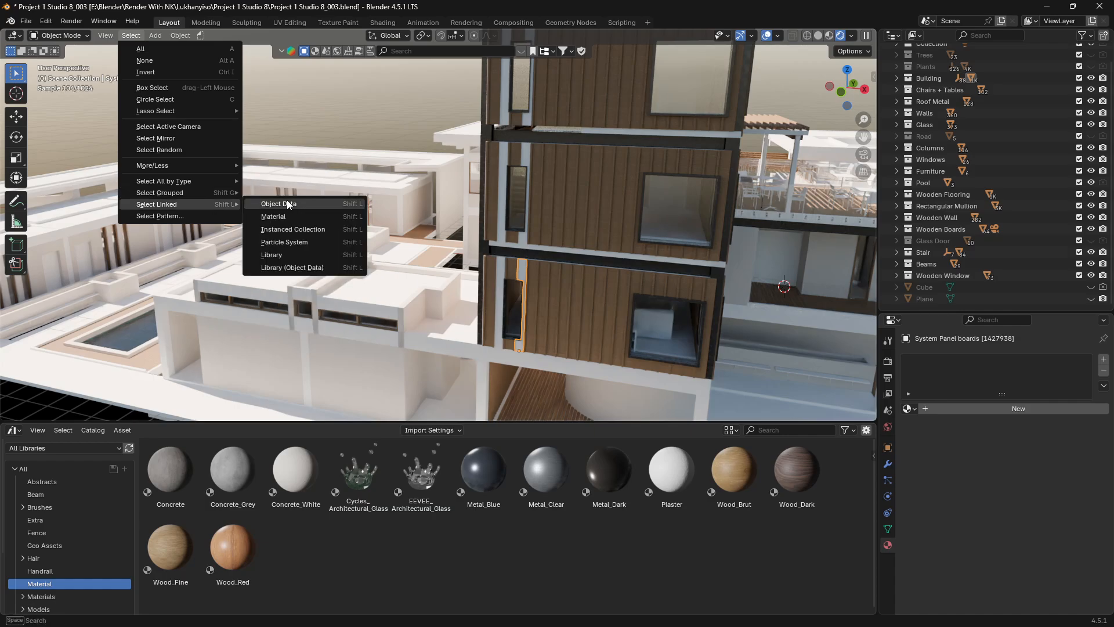
left_click(286, 202)
left_click(909, 409)
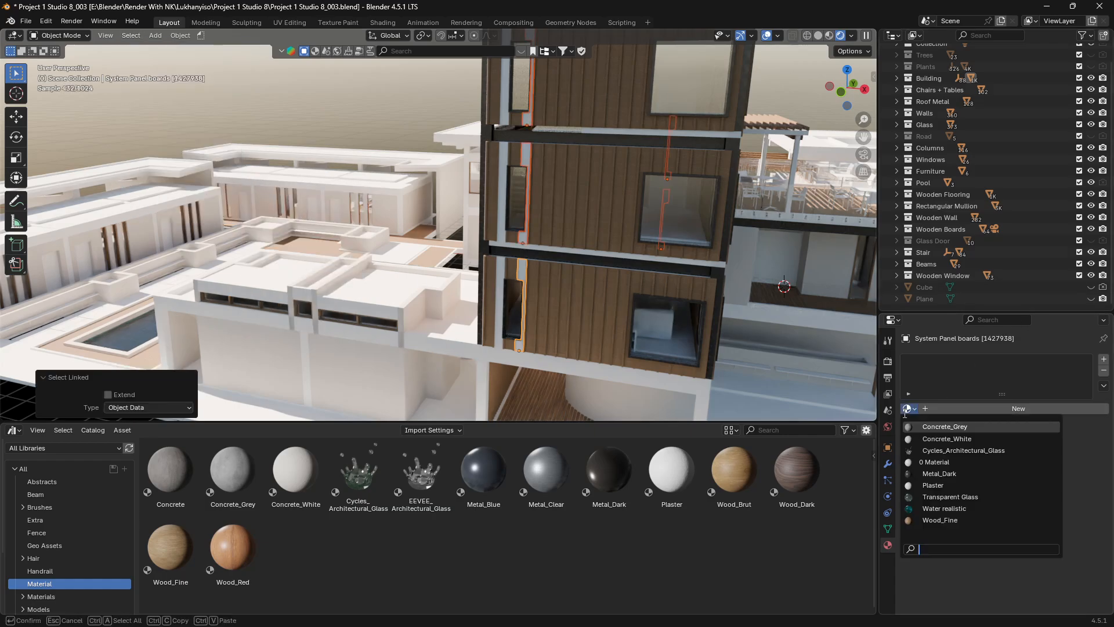
left_click(940, 520)
Apply Wood_Fine to the white strip on the lowest narrow window's side nearest the corner, with all its Object Data-linked panels
left_click(498, 303)
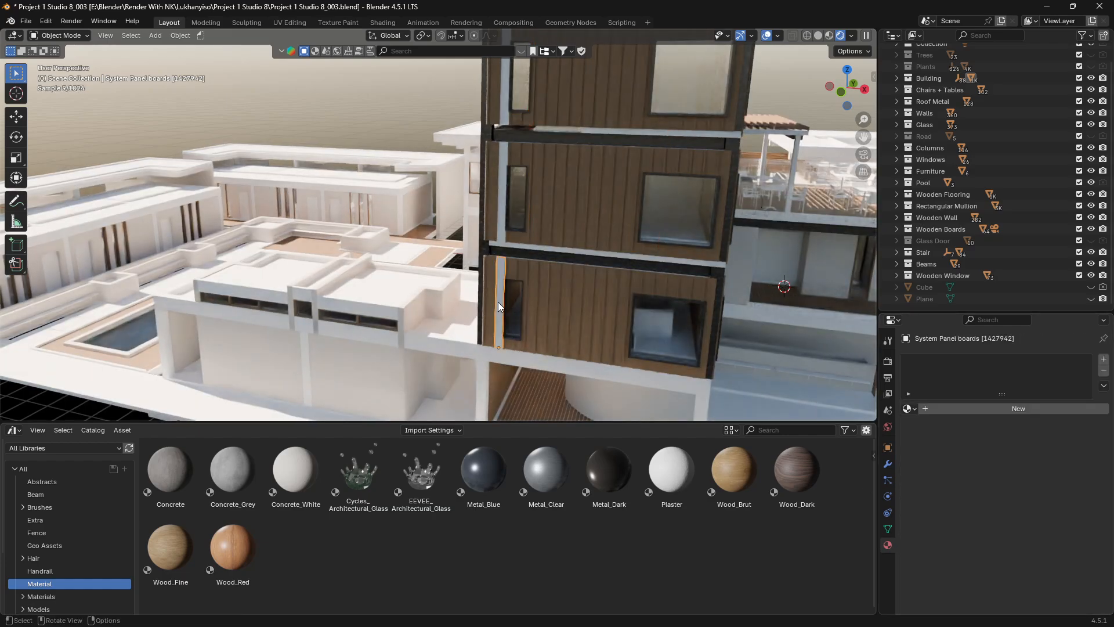
left_click(130, 36)
mouse_move(182, 192)
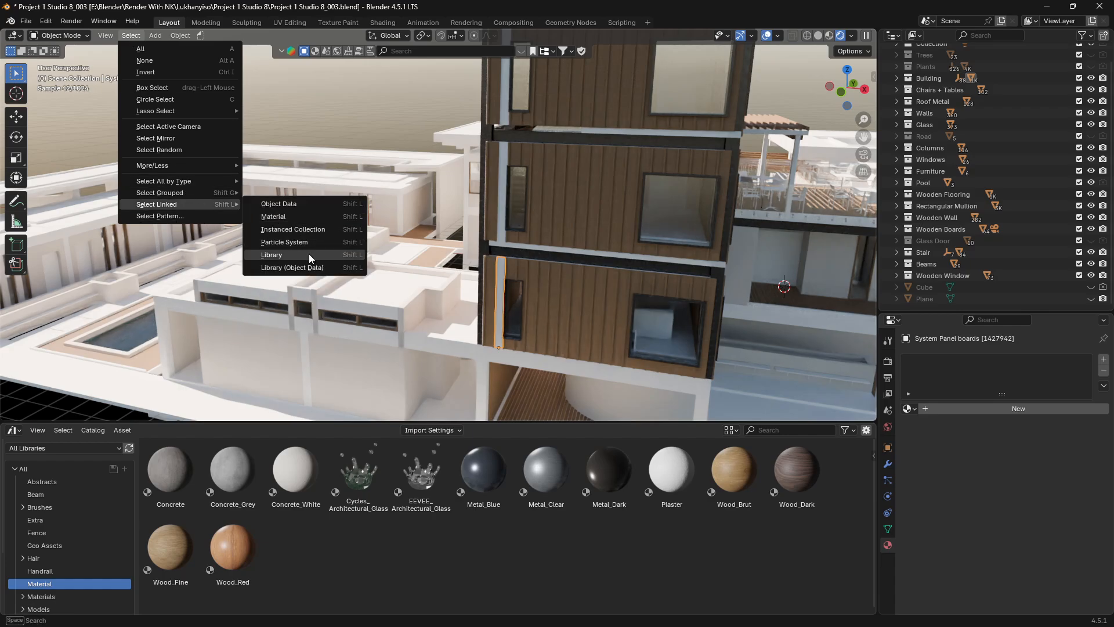
left_click(308, 204)
left_click(908, 408)
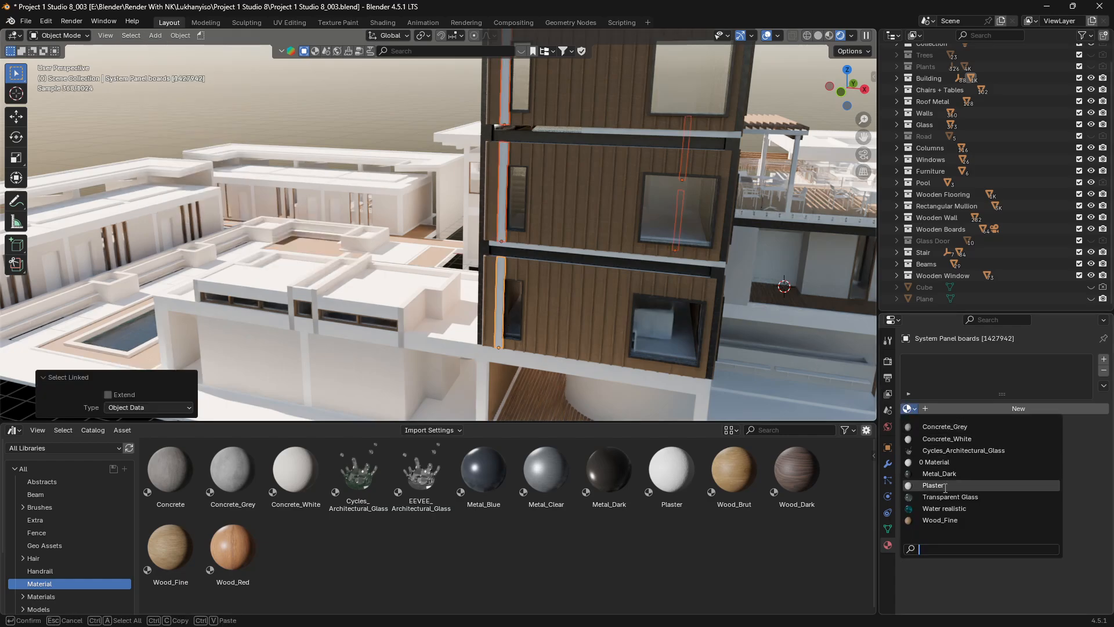
left_click(939, 520)
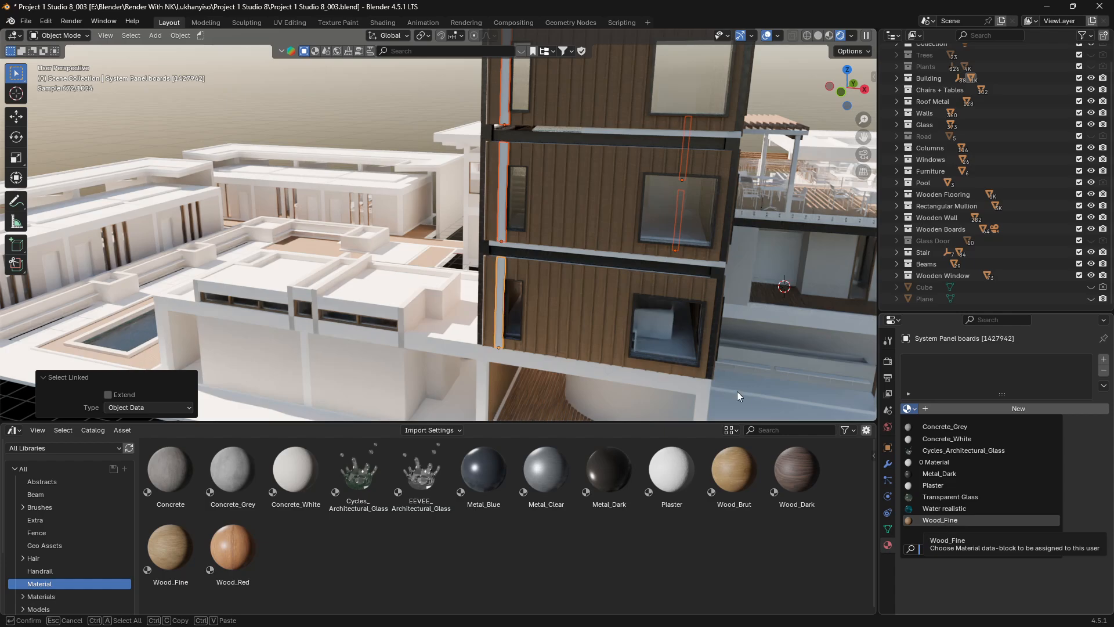
On the tower's terrace-side facade, assign Wood_Fine to the white panel beside the narrow window under the roof slab and its Object Data-linked copies
middle_click_drag(655, 285, 551, 345, "shift")
scroll(582, 246, "down", 4)
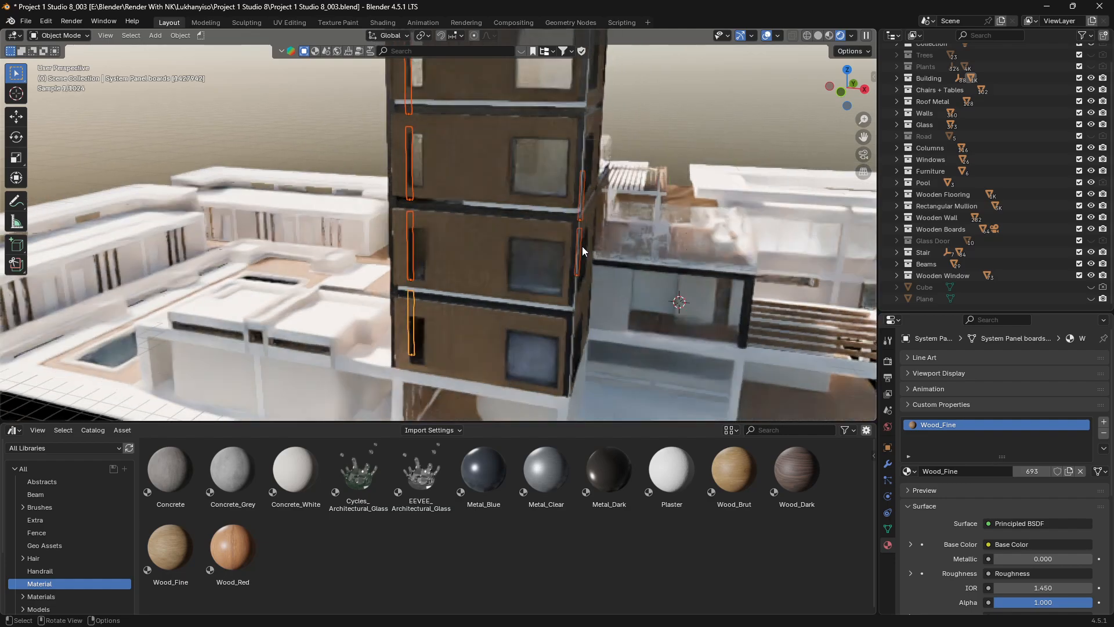
middle_click_drag(601, 212, 578, 213)
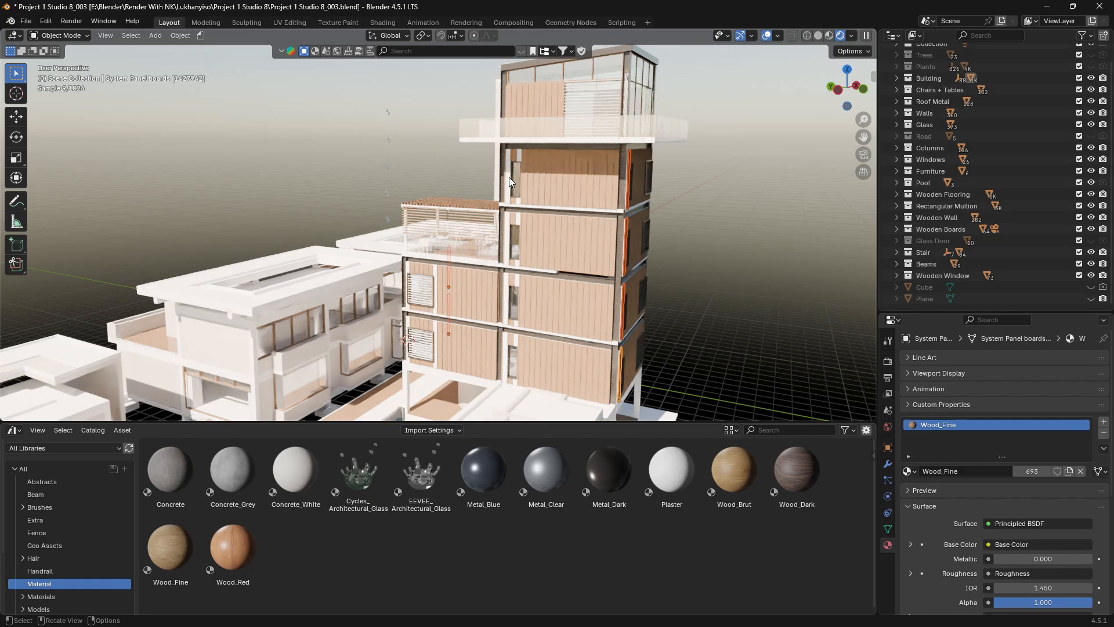
left_click(509, 177)
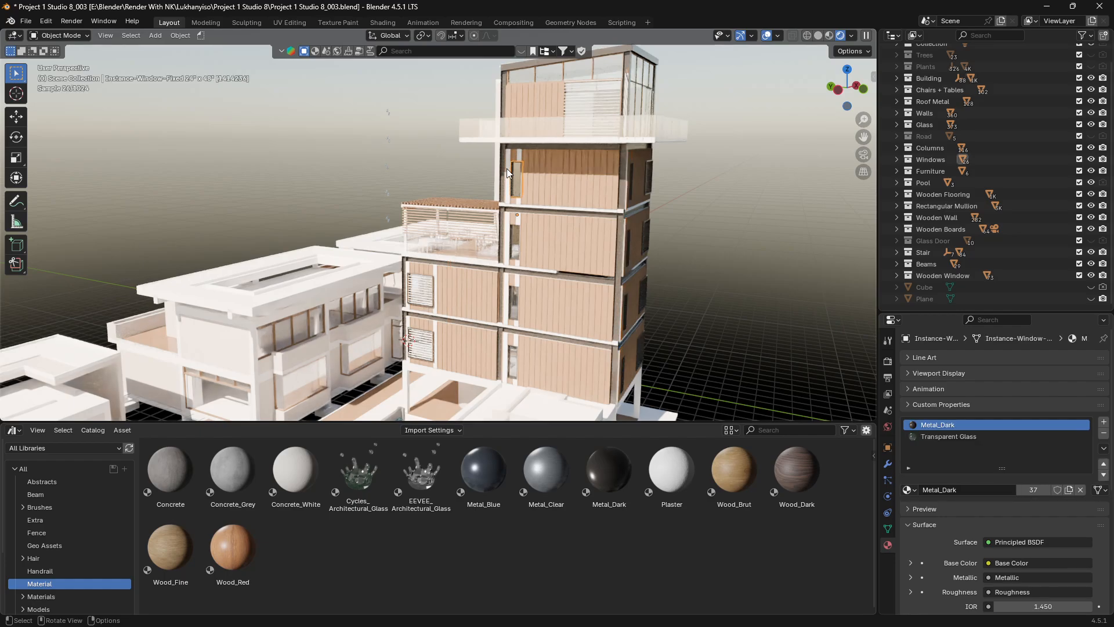
left_click(507, 169)
left_click(132, 36)
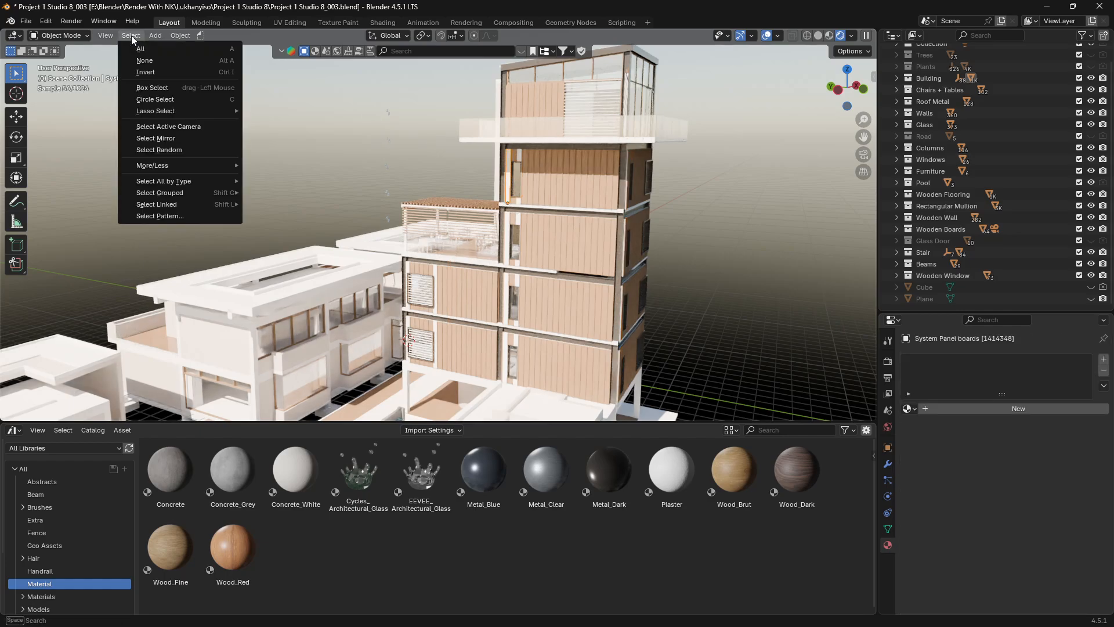
mouse_move(173, 198)
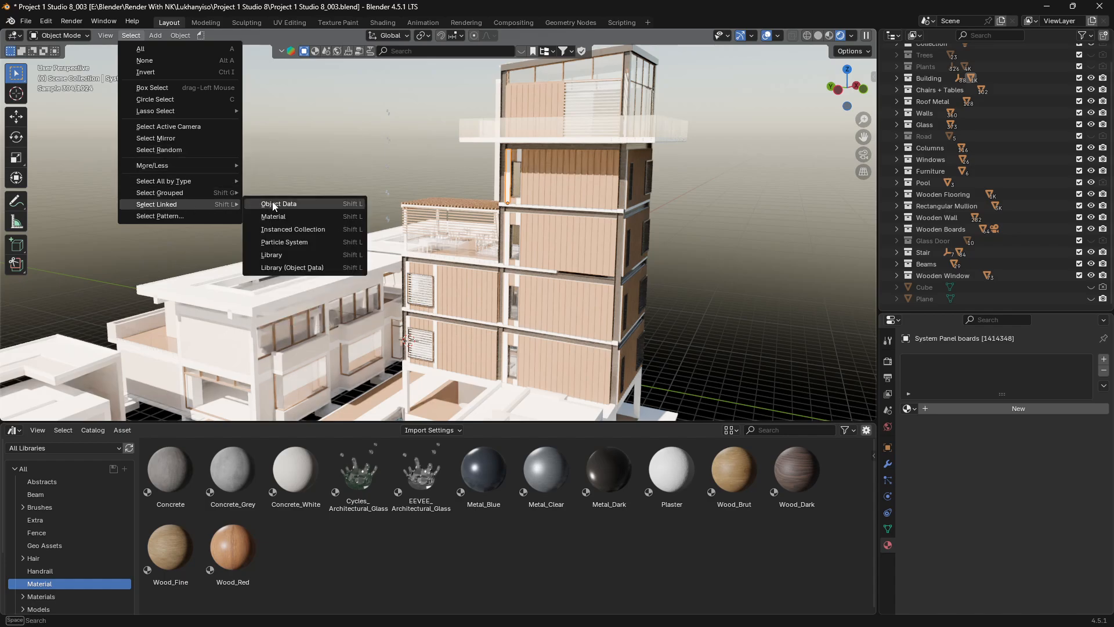
left_click(273, 201)
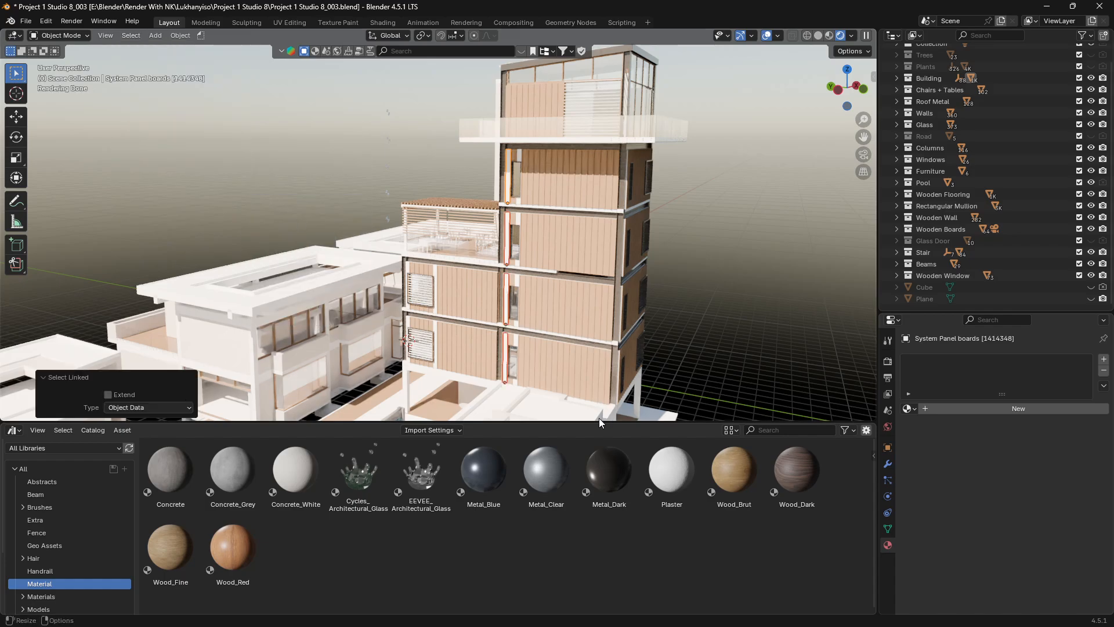
left_click(908, 409)
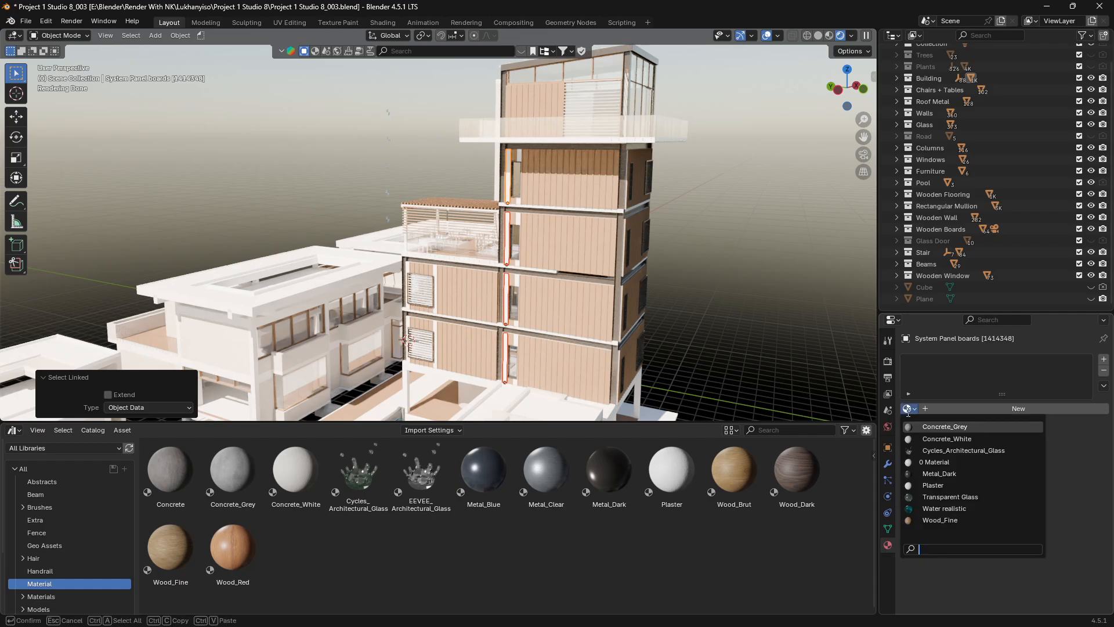
left_click(940, 520)
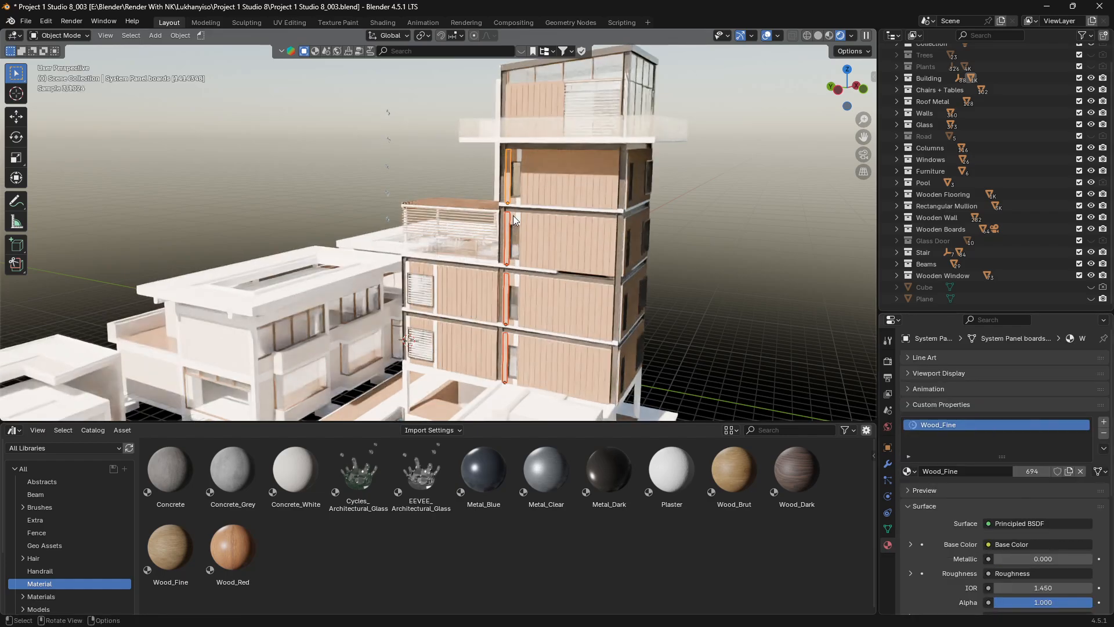
Select a wood plank below the roof slab with all objects linked by Object Data, and review the linked planks around the tower
left_click(512, 215)
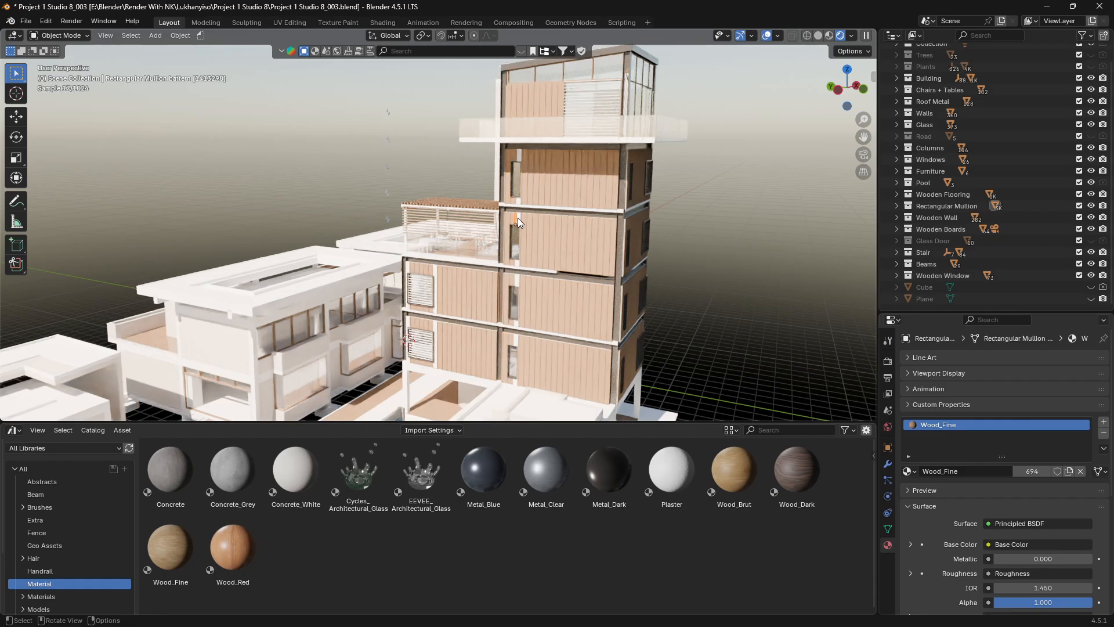
left_click(518, 217)
left_click(610, 199)
left_click(596, 194)
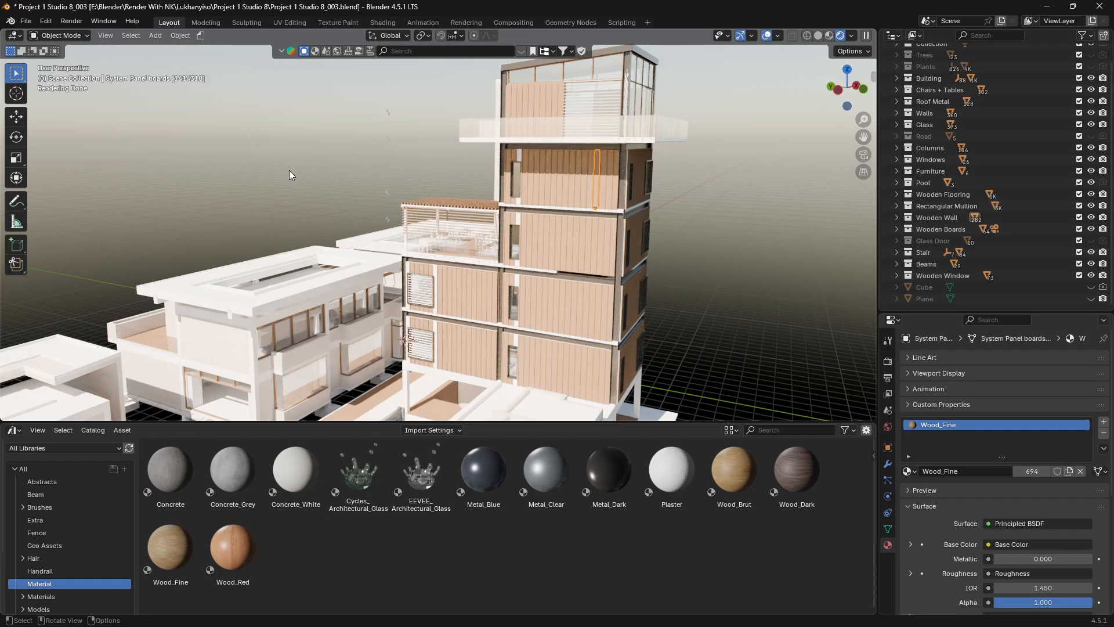
left_click(125, 35)
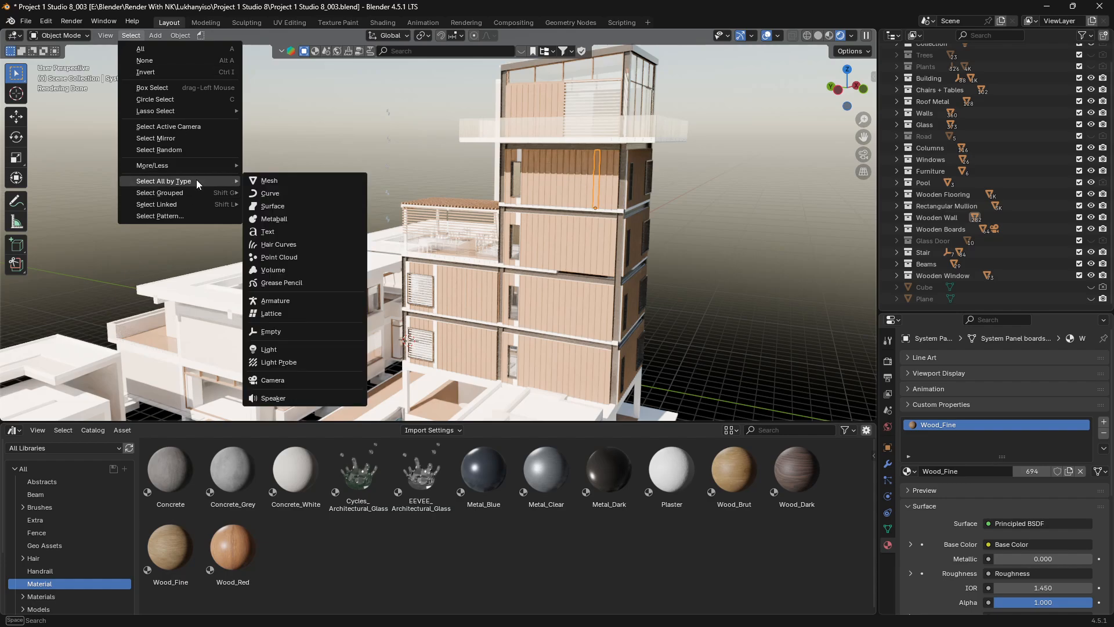
mouse_move(189, 203)
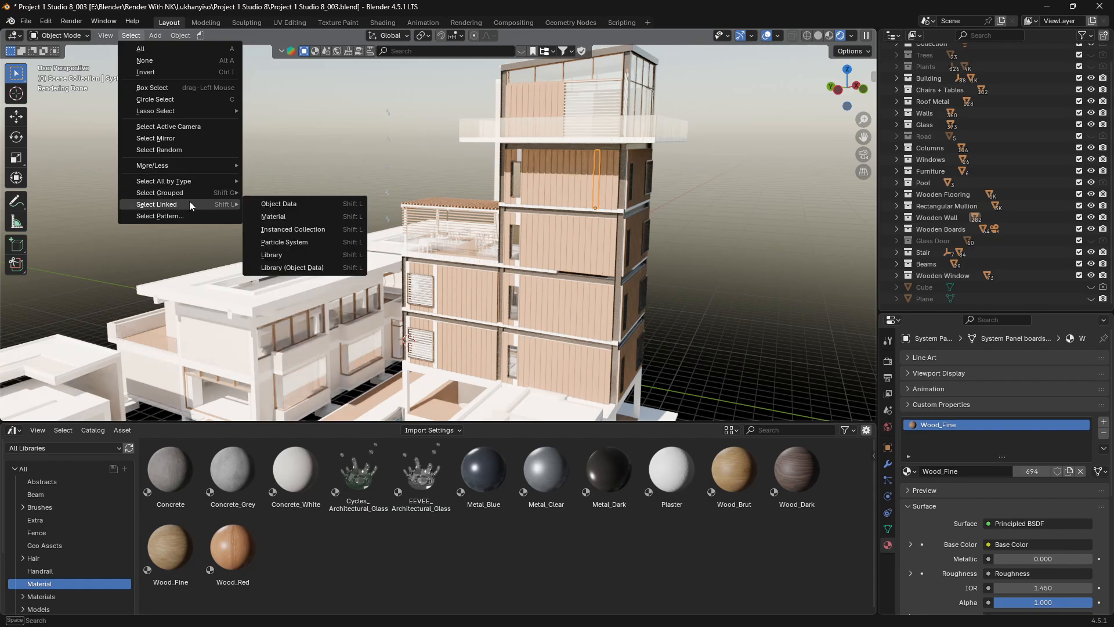
left_click(267, 203)
middle_click_drag(625, 276, 520, 266)
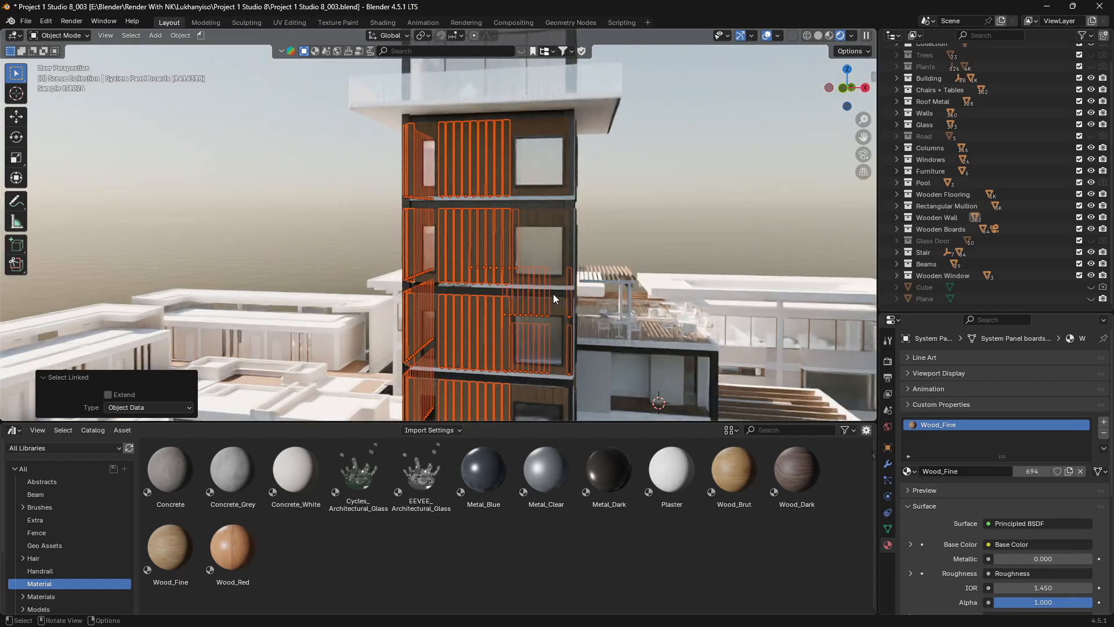
middle_click_drag(622, 285, 430, 258)
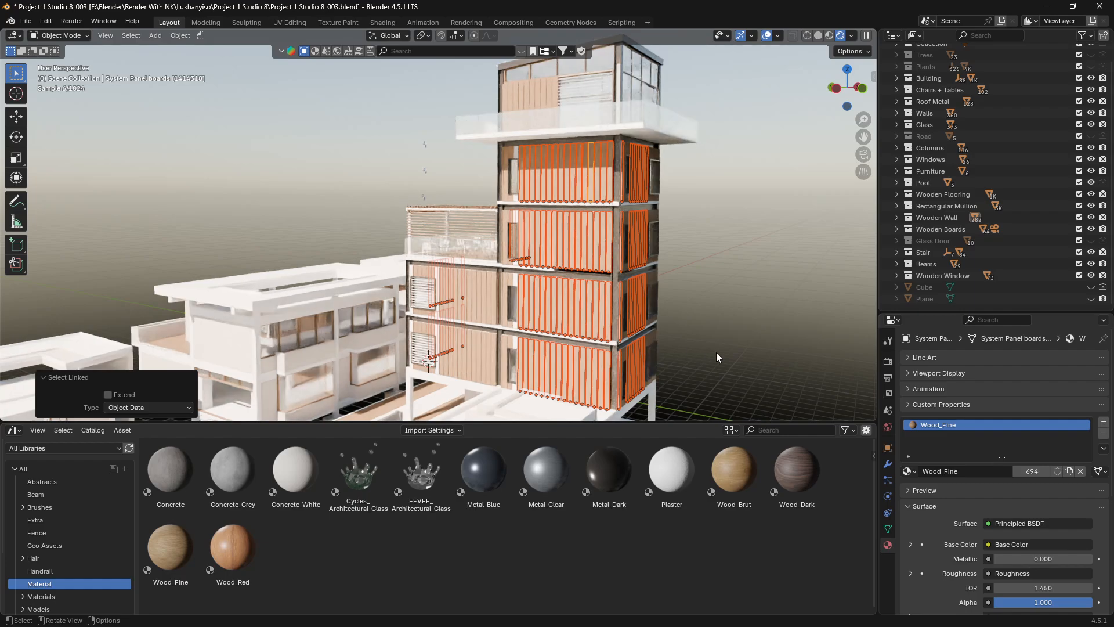
Assign Wood_Fine to the white panel between the narrow window and wide plank wall, one storey below the terrace, and its Object Data-linked panels
middle_click_drag(495, 296, 449, 297)
scroll(449, 313, "up", 5)
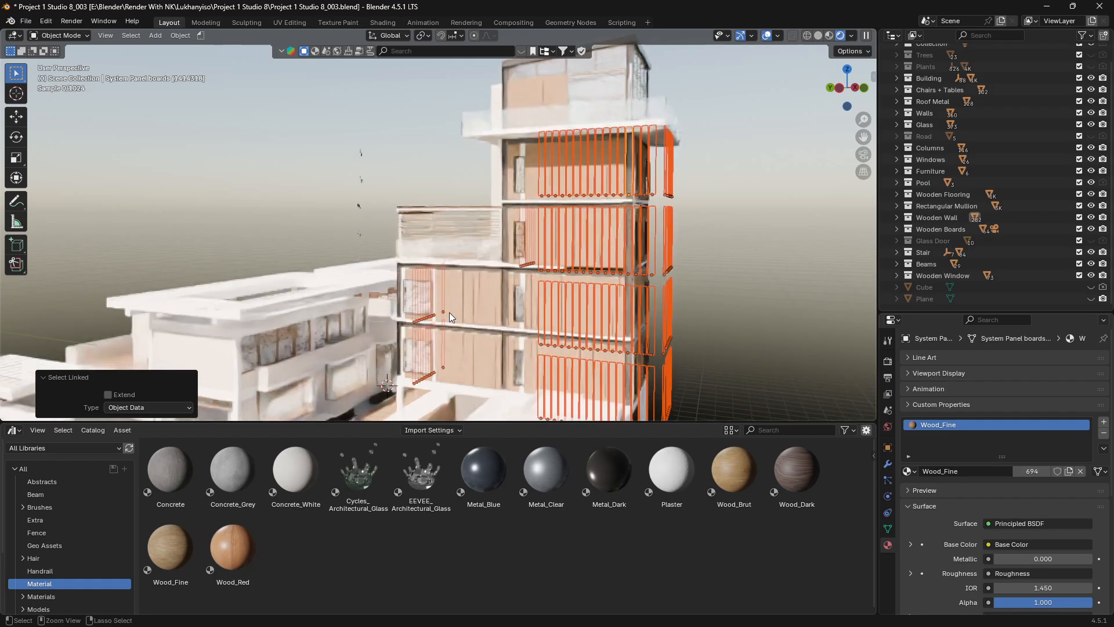
middle_click_drag(449, 312, 599, 276)
left_click(599, 276)
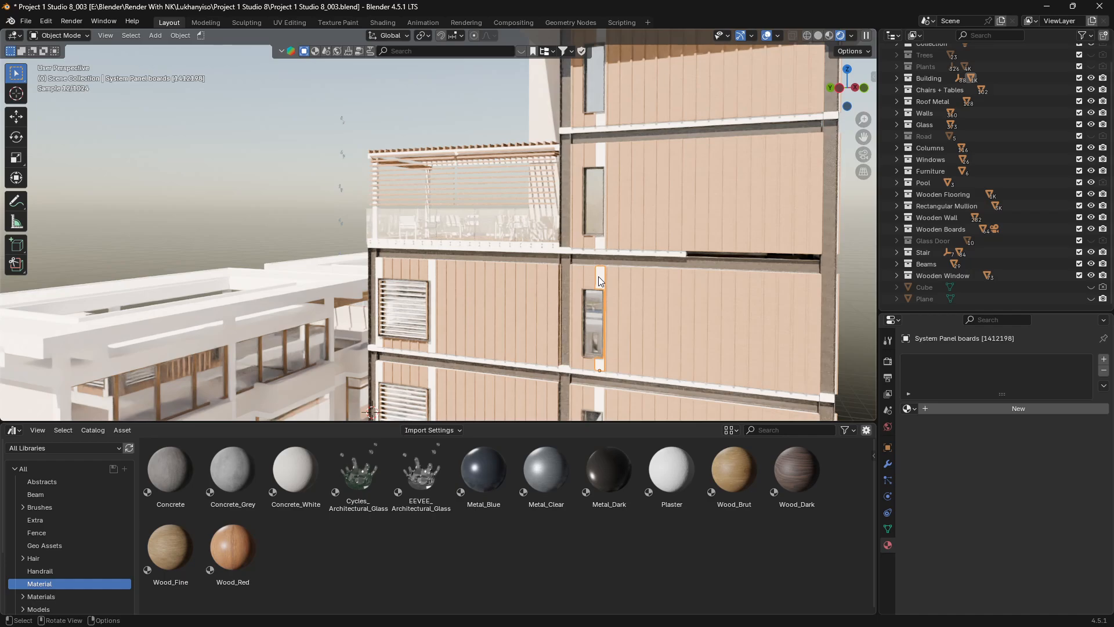
left_click(123, 36)
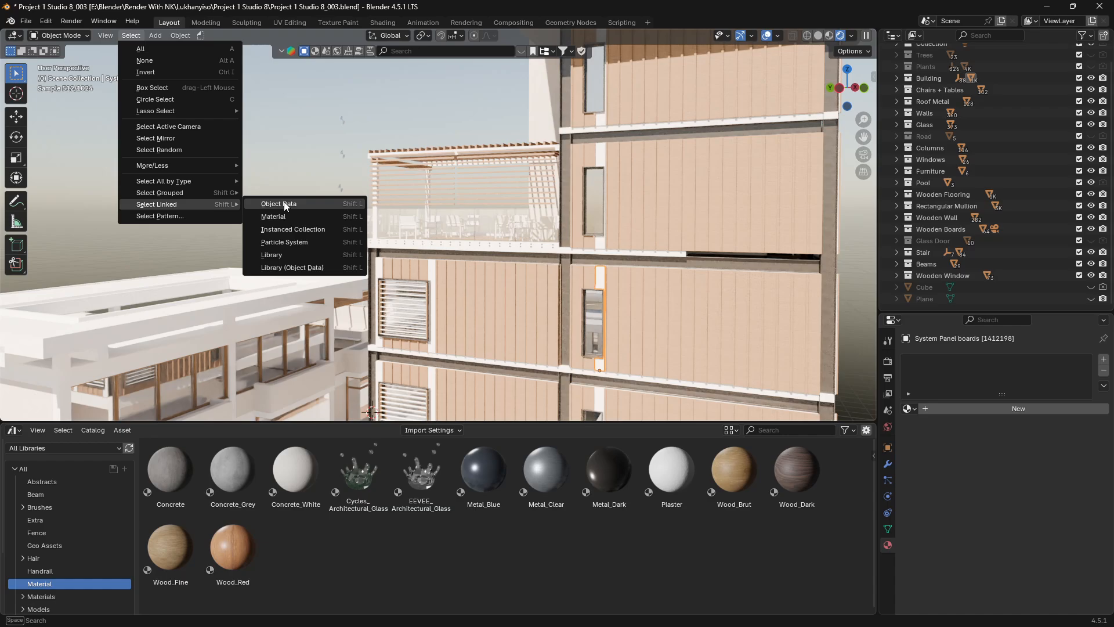
left_click(284, 202)
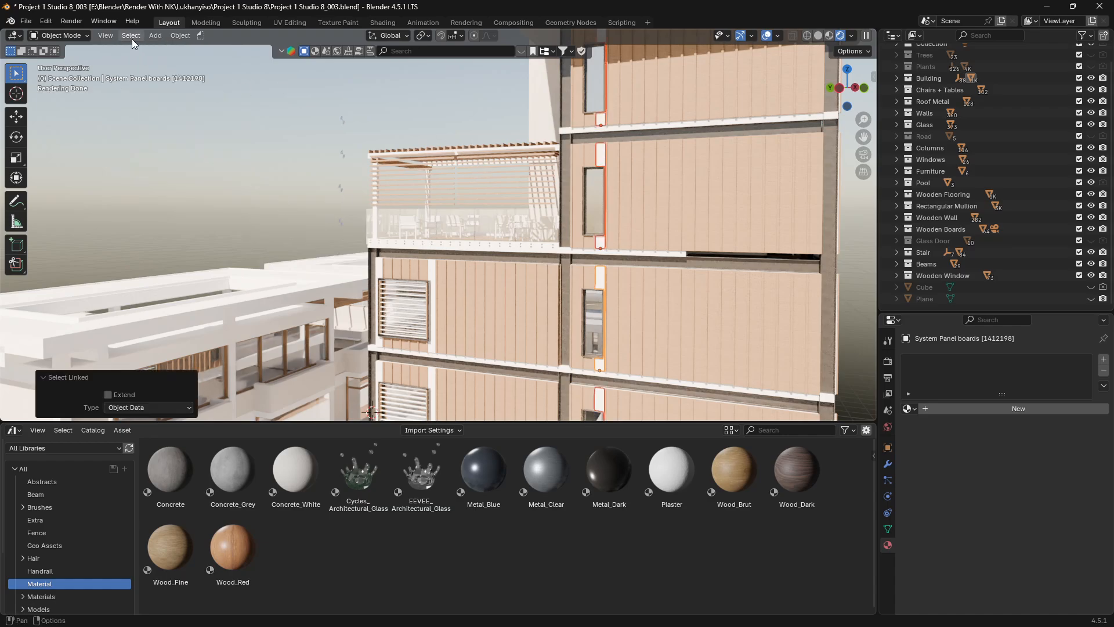
left_click(909, 409)
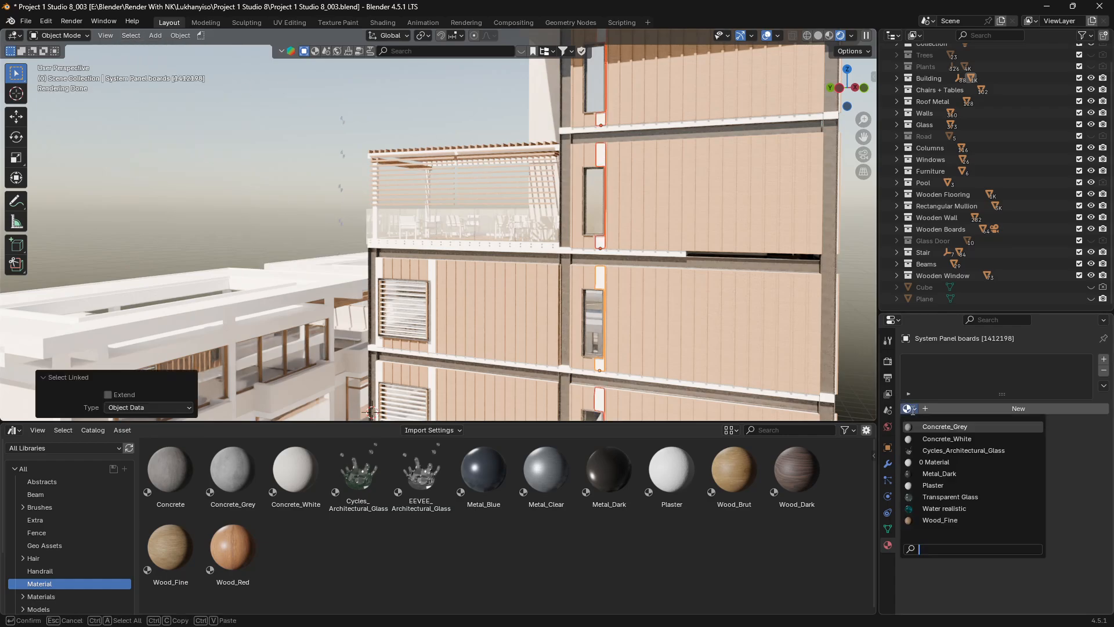
left_click(960, 522)
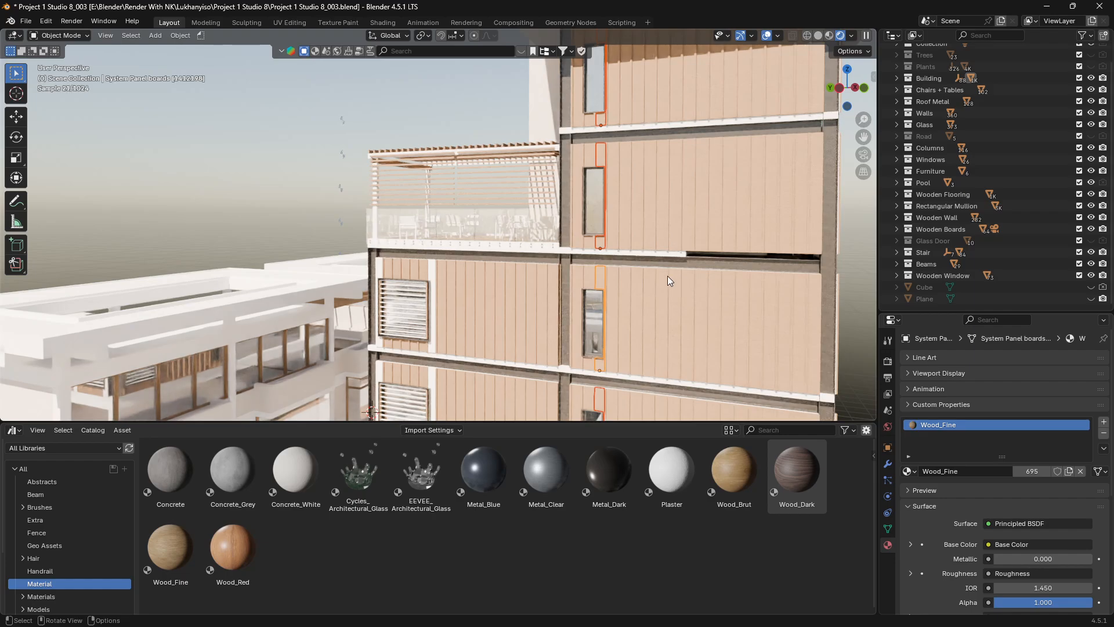
Examine the tower's wood cladding and dark corner column, along with the surrounding buildings and pool area
scroll(667, 281, "down", 3)
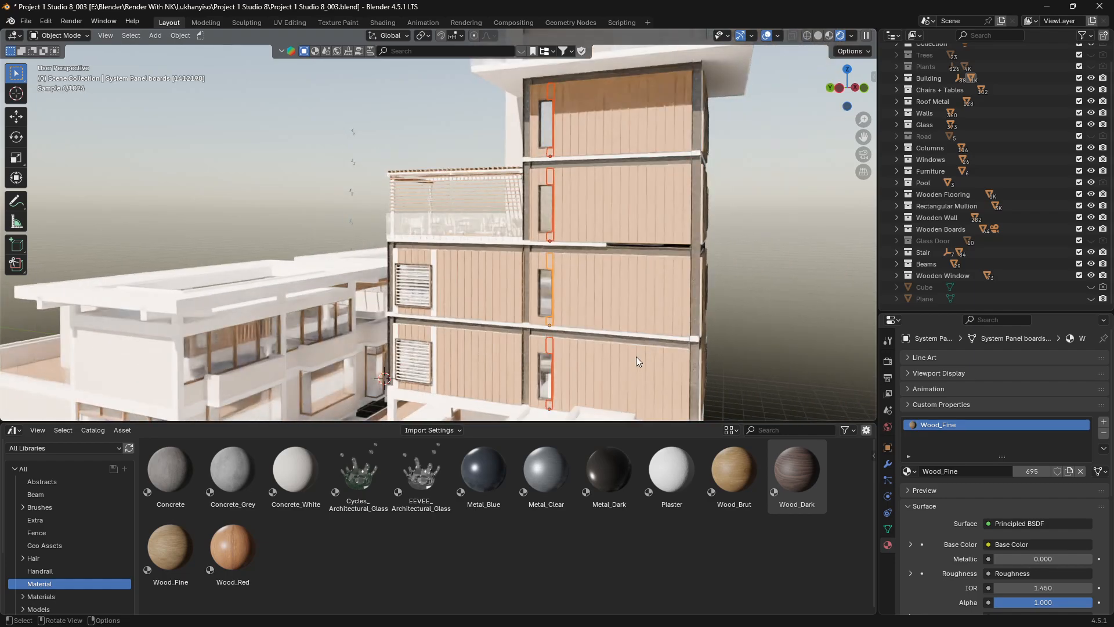
left_click(622, 386)
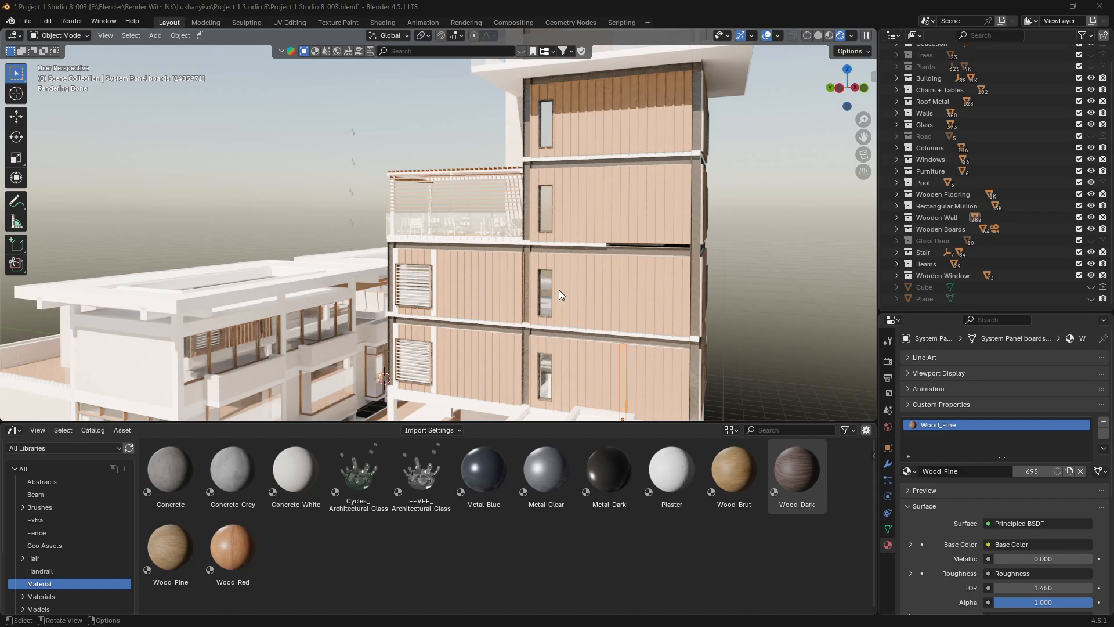
left_click(696, 326)
scroll(655, 327, "down", 1)
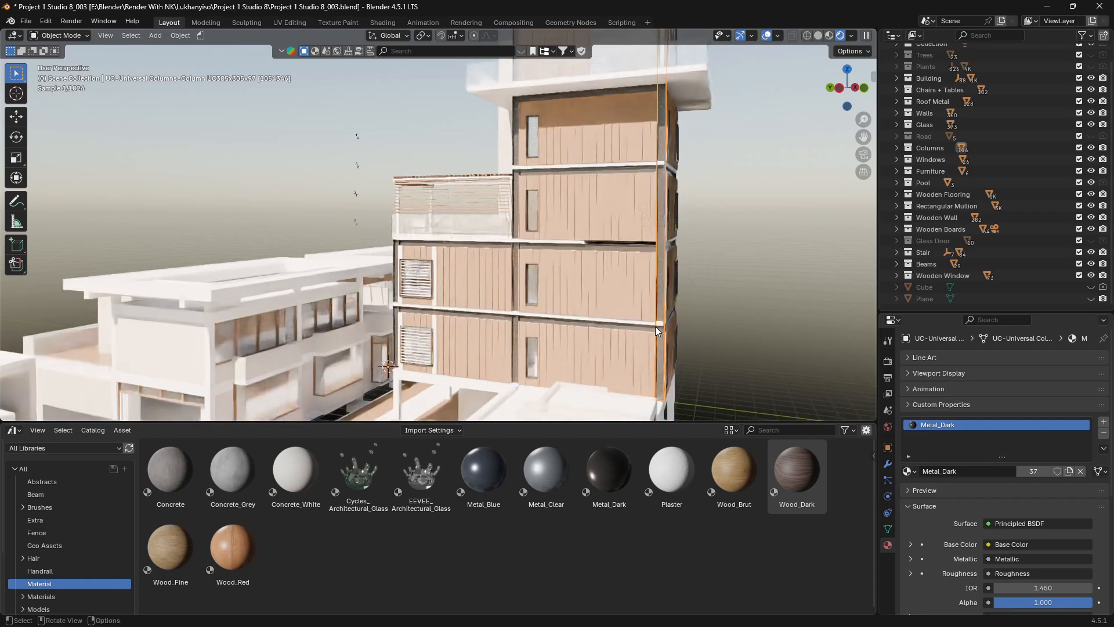
scroll(655, 326, "down", 3)
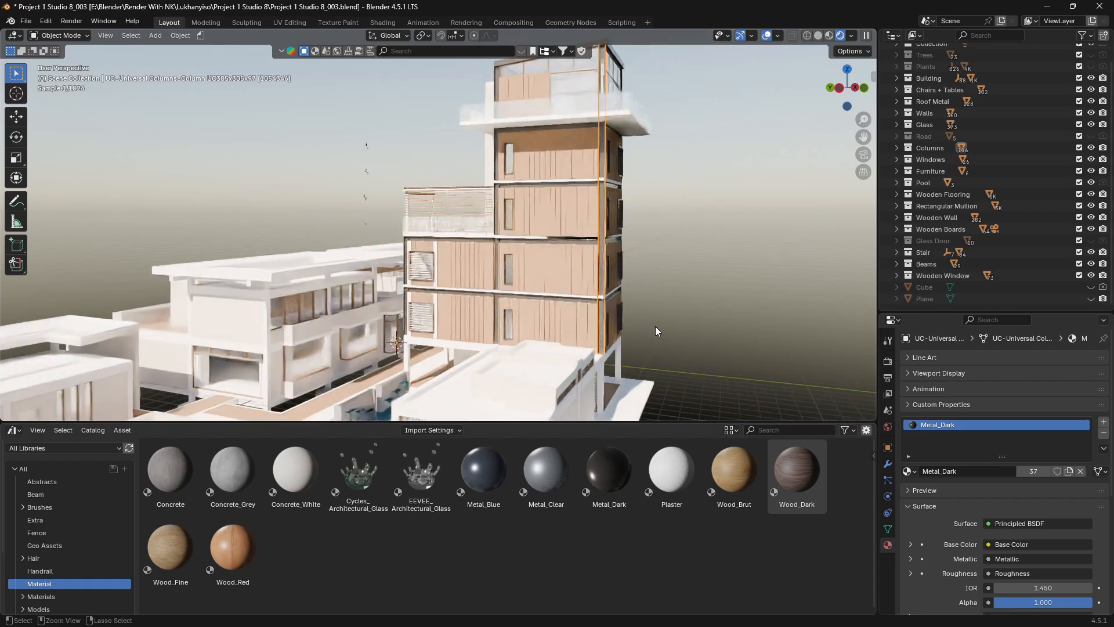
scroll(656, 327, "down", 3, "ctrl")
scroll(655, 327, "up", 3, "ctrl")
scroll(656, 327, "down", 2, "shift")
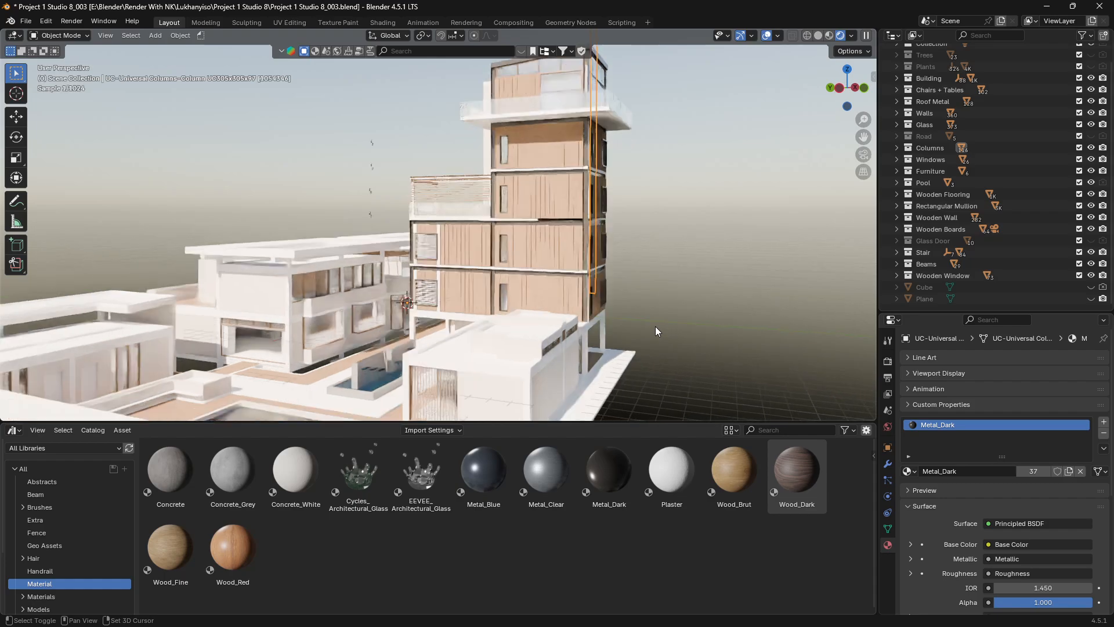
scroll(656, 327, "up", 4)
scroll(656, 327, "down", 2, "shift")
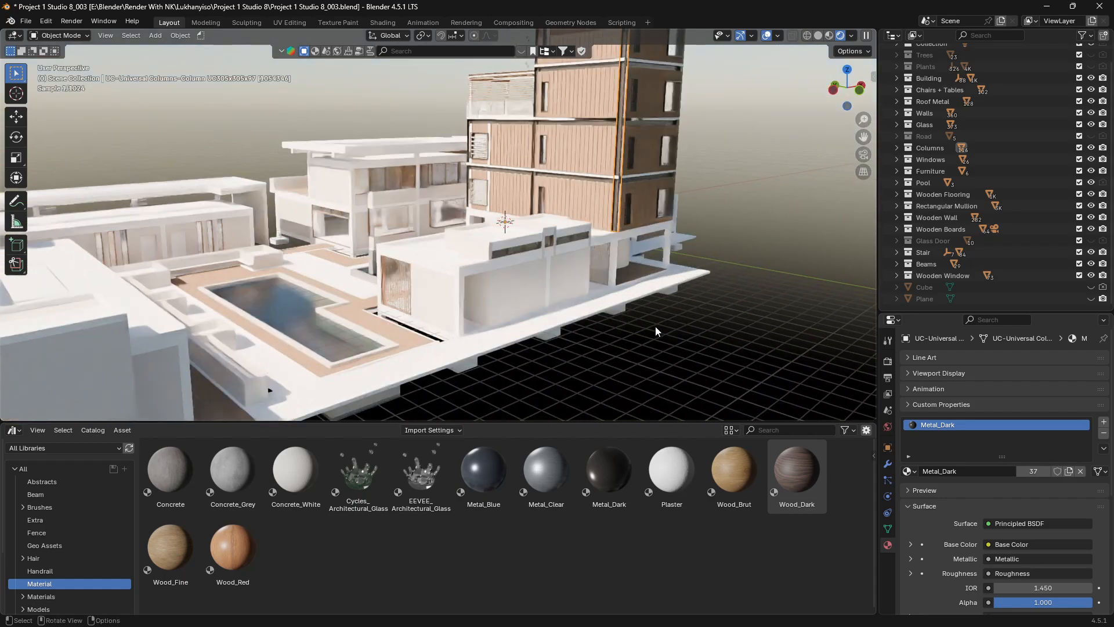
scroll(656, 327, "right", 4)
scroll(381, 352, "left", 3, "shift")
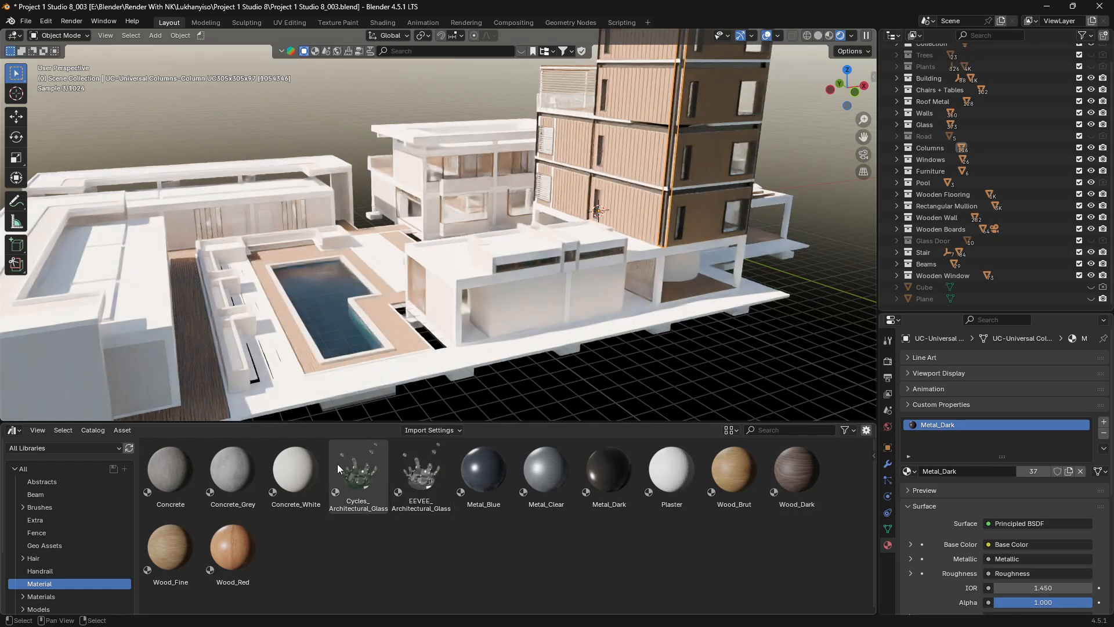
Examine the pool courtyard, fountain, low white buildings and wood-clad tower from several angles
left_click(422, 487)
scroll(328, 353, "up", 3)
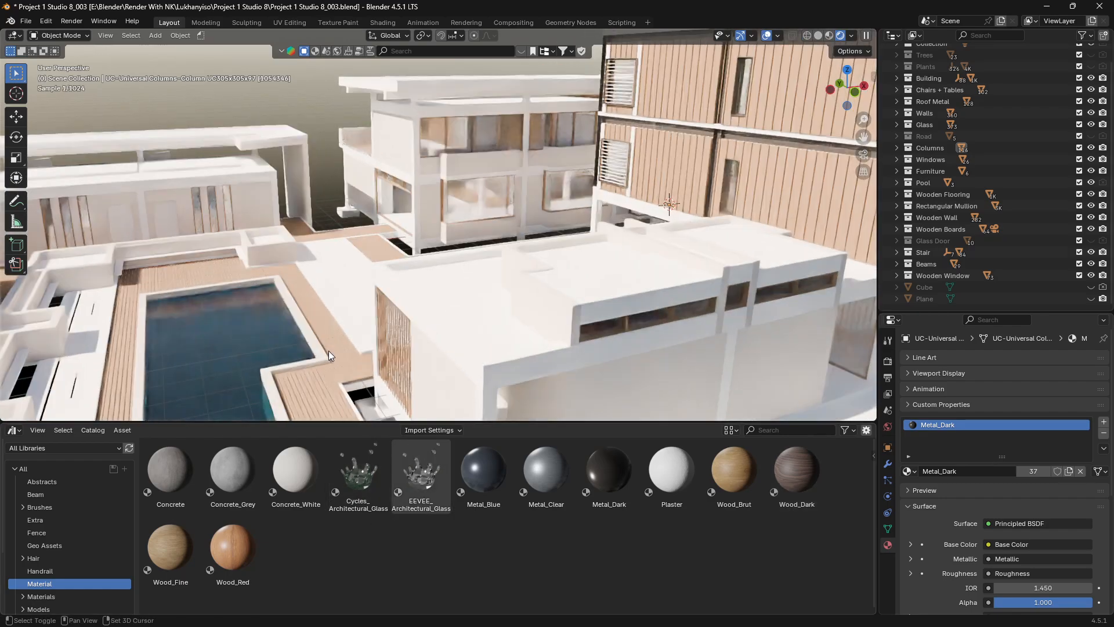
scroll(328, 351, "down", 4, "shift")
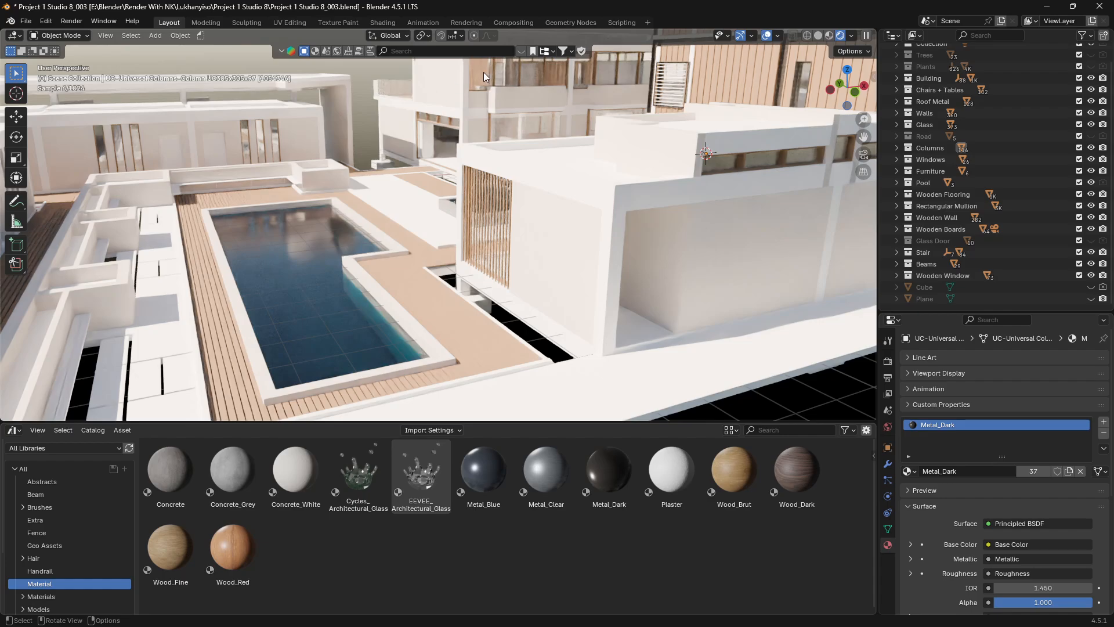
scroll(311, 312, "up", 4)
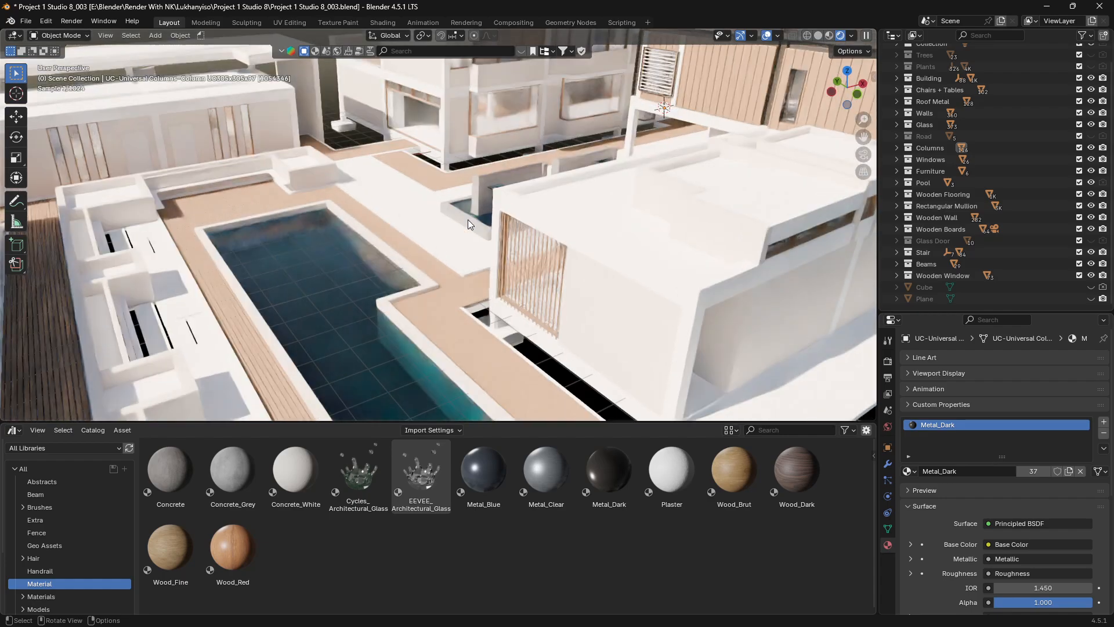
scroll(381, 356, "up", 5)
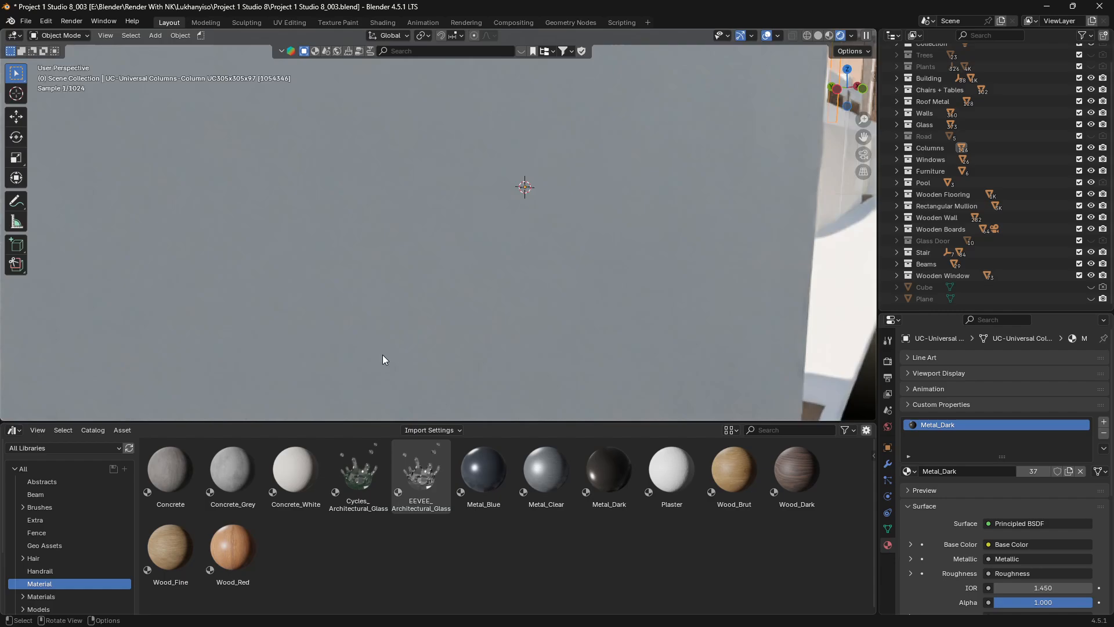
scroll(383, 359, "down", 5)
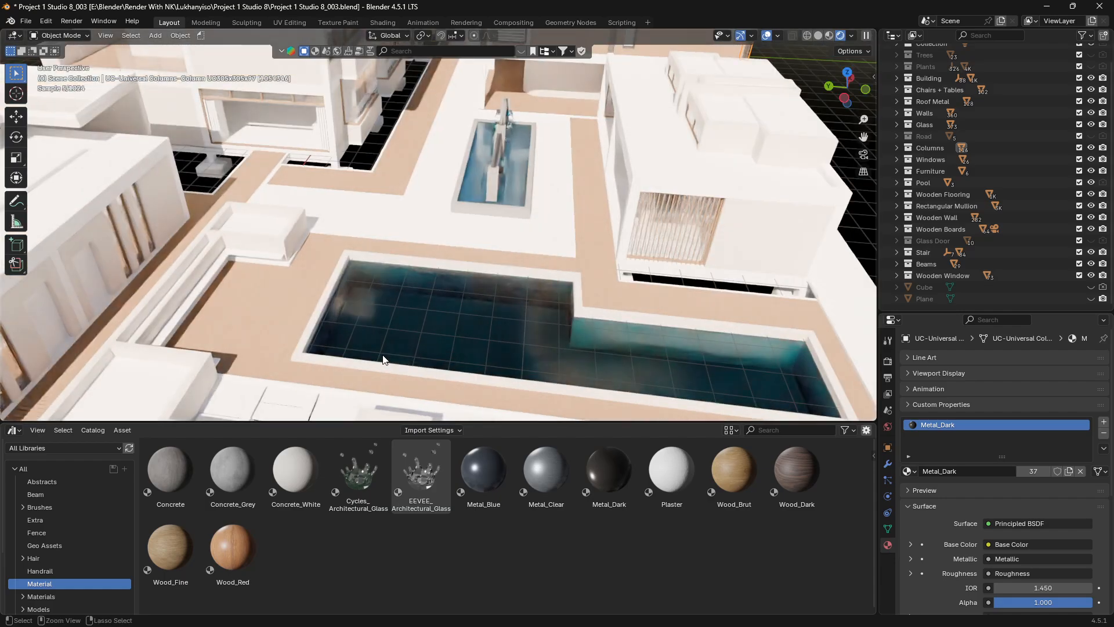
scroll(383, 360, "down", 6)
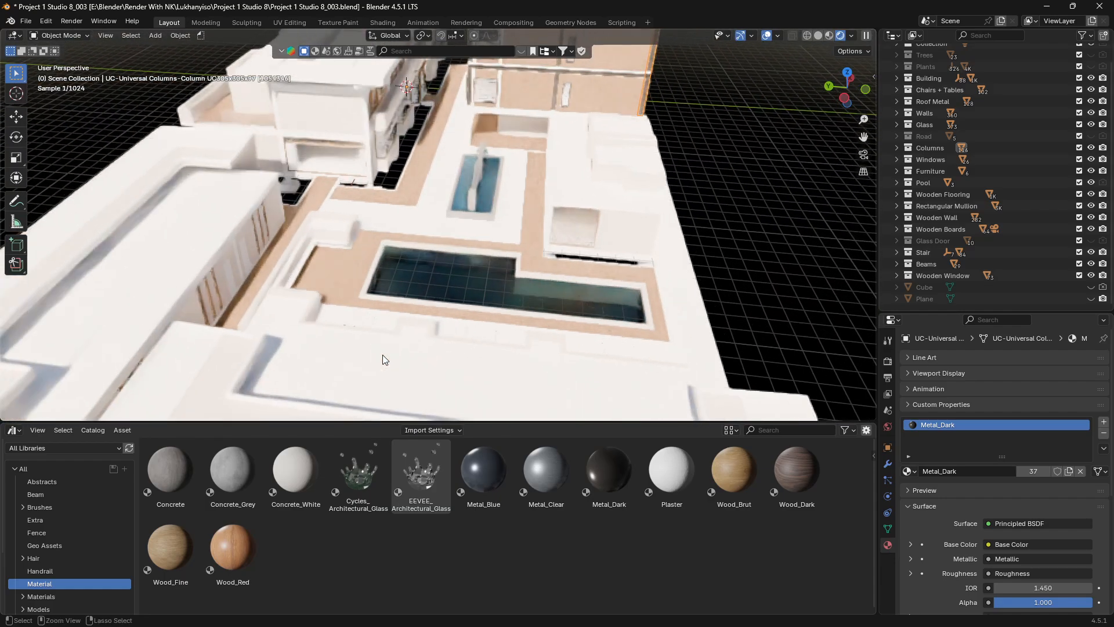
middle_click_drag(391, 249, 410, 275, "shift")
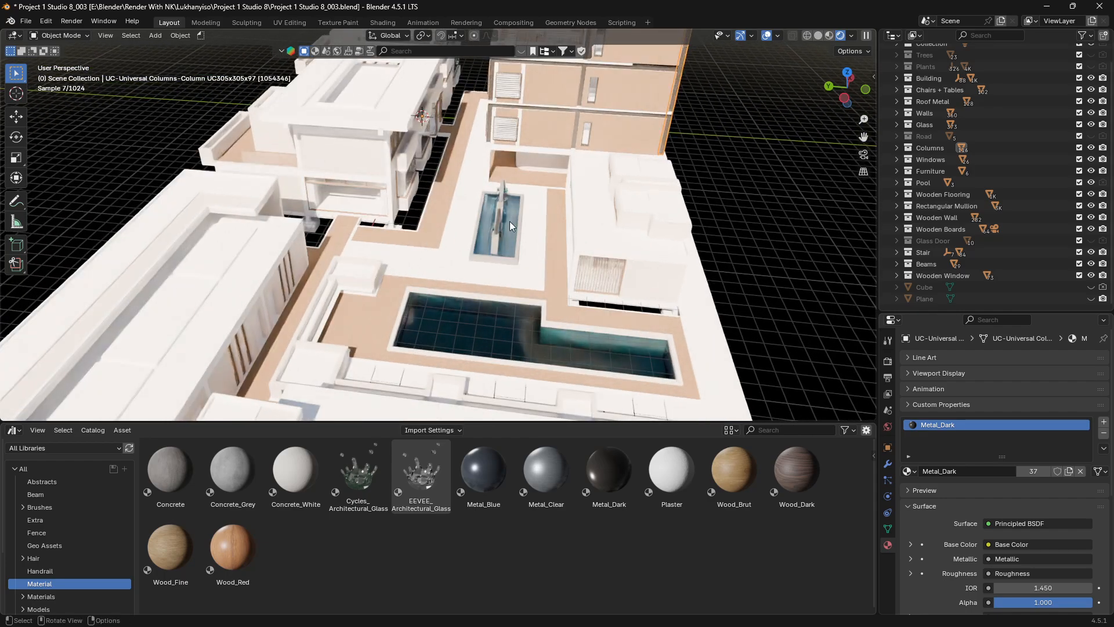
middle_click_drag(530, 162, 515, 242, "shift")
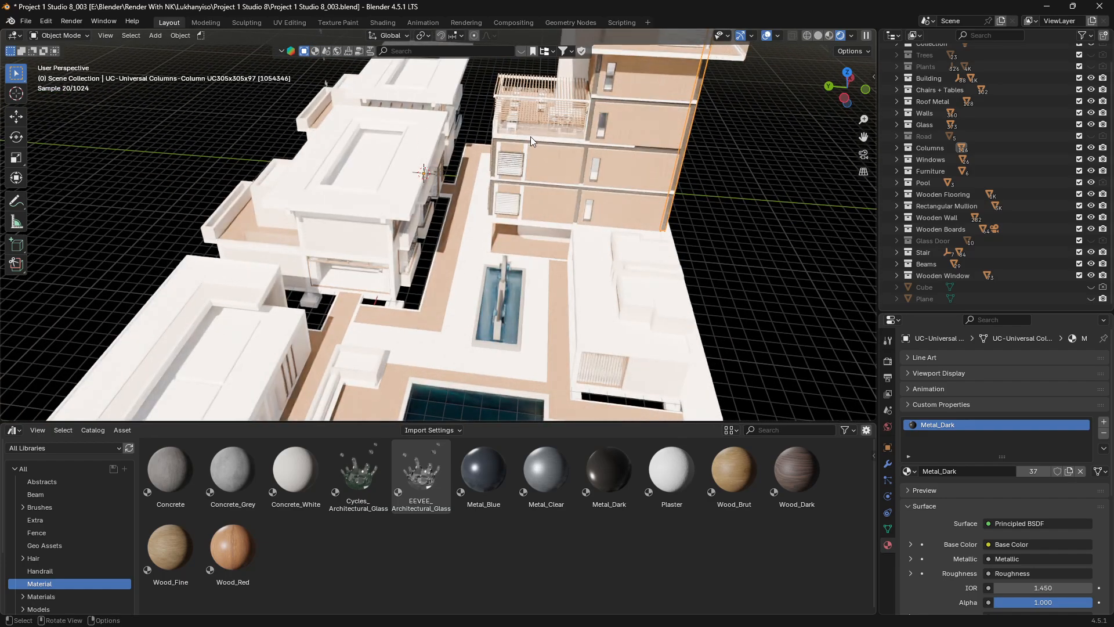
middle_click_drag(480, 244, 711, 217)
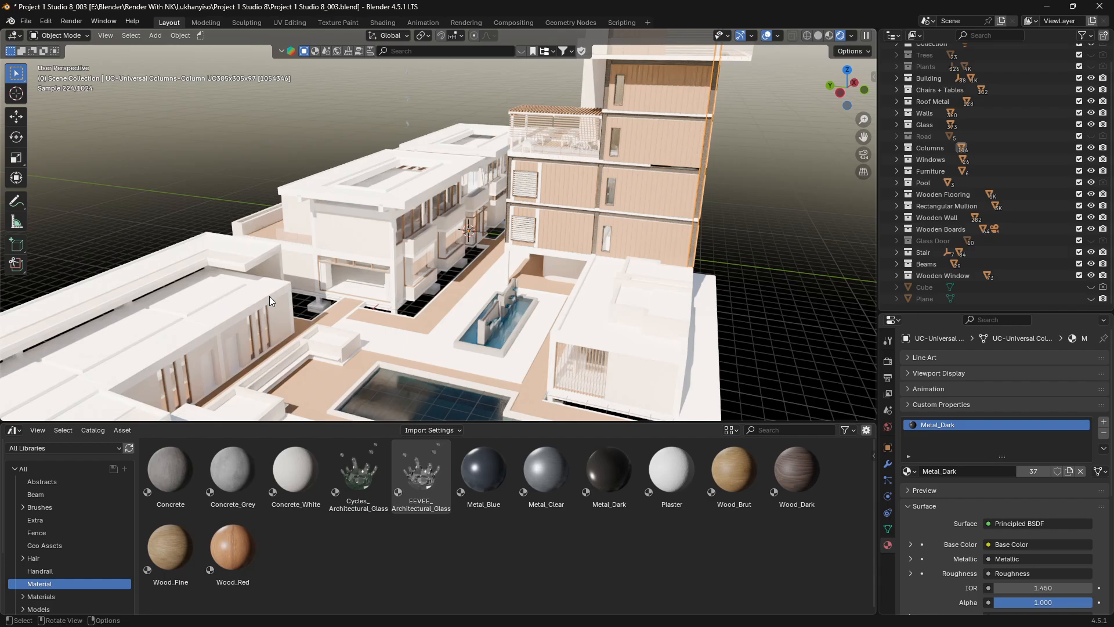
Select the courtyard paving plus the two-storey building's upper end wall, top beam and upper floor slab, with its corner column as the active object
left_click(342, 357)
scroll(343, 356, "up", 5)
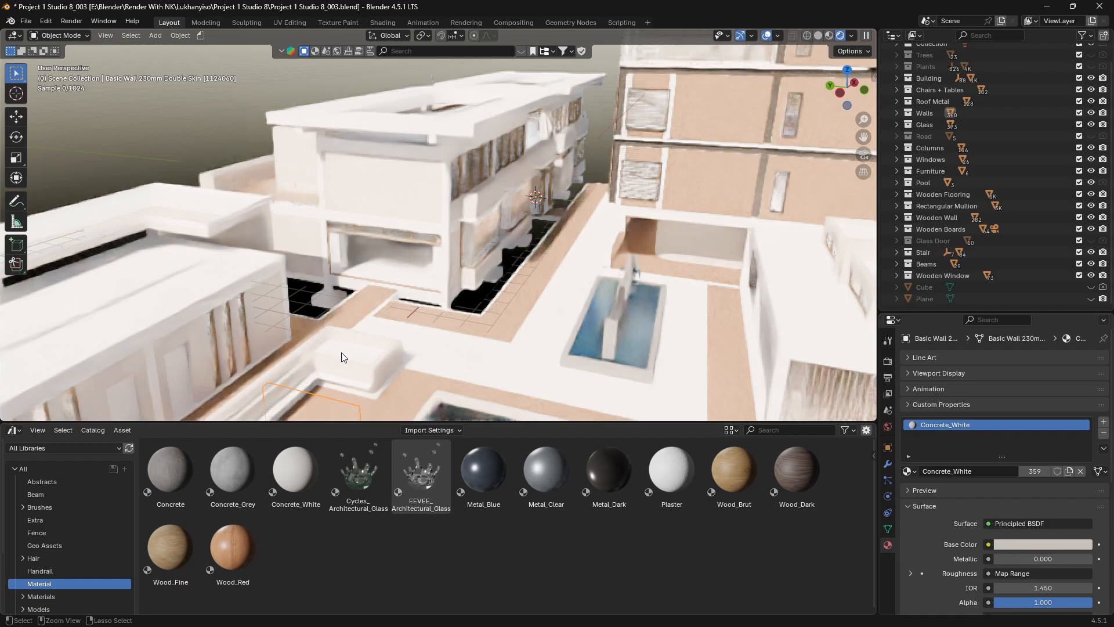
middle_click_drag(343, 353, 279, 356)
left_click(279, 356)
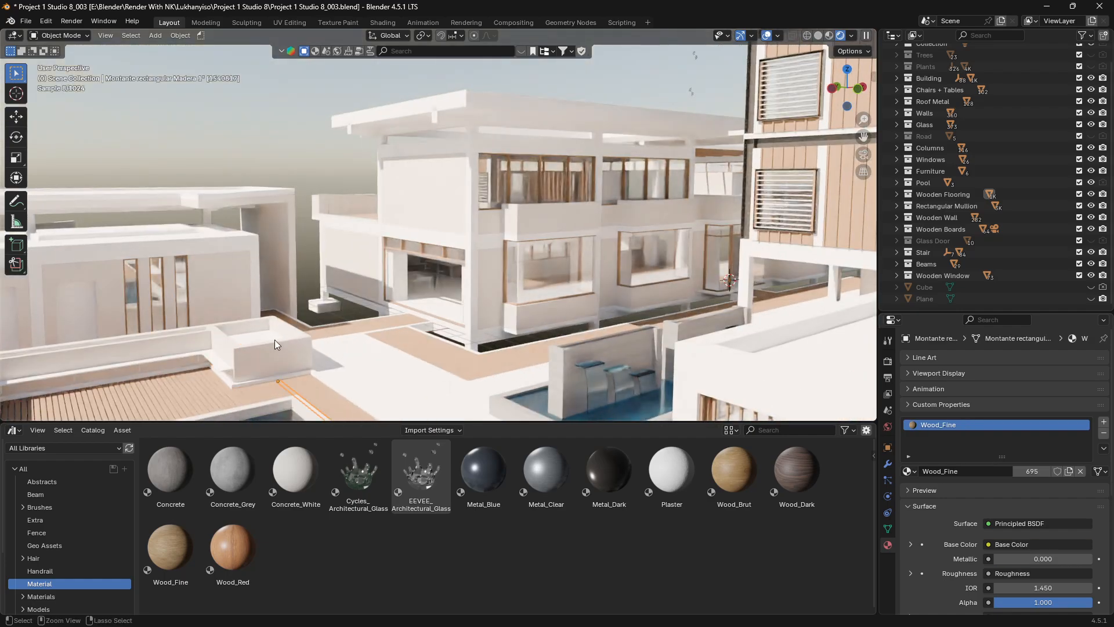
left_click(378, 370)
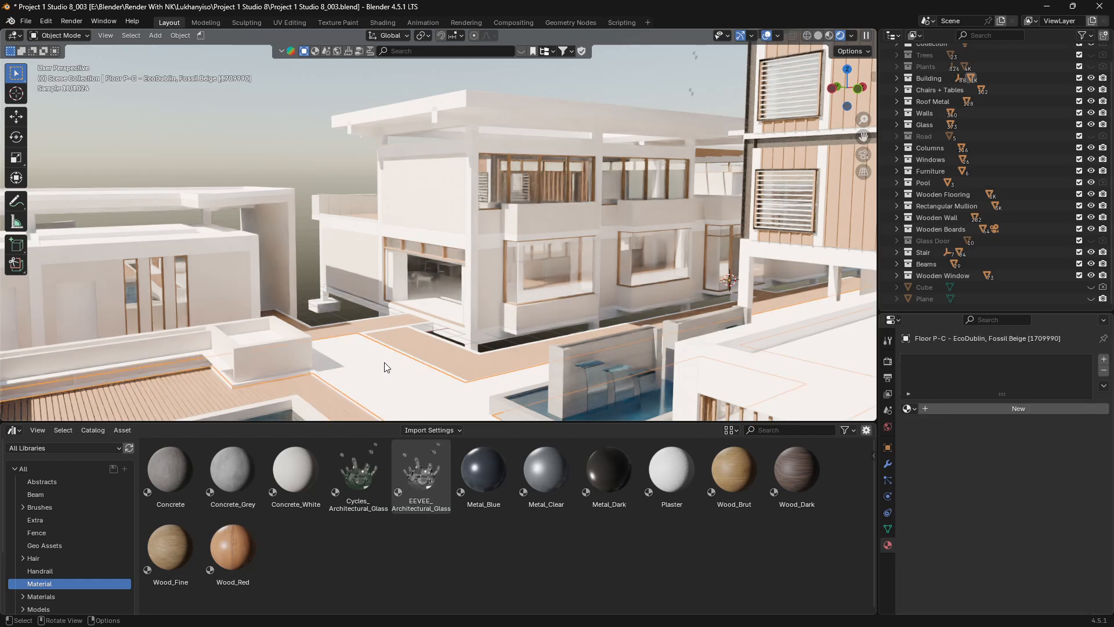
left_click(404, 209, "shift")
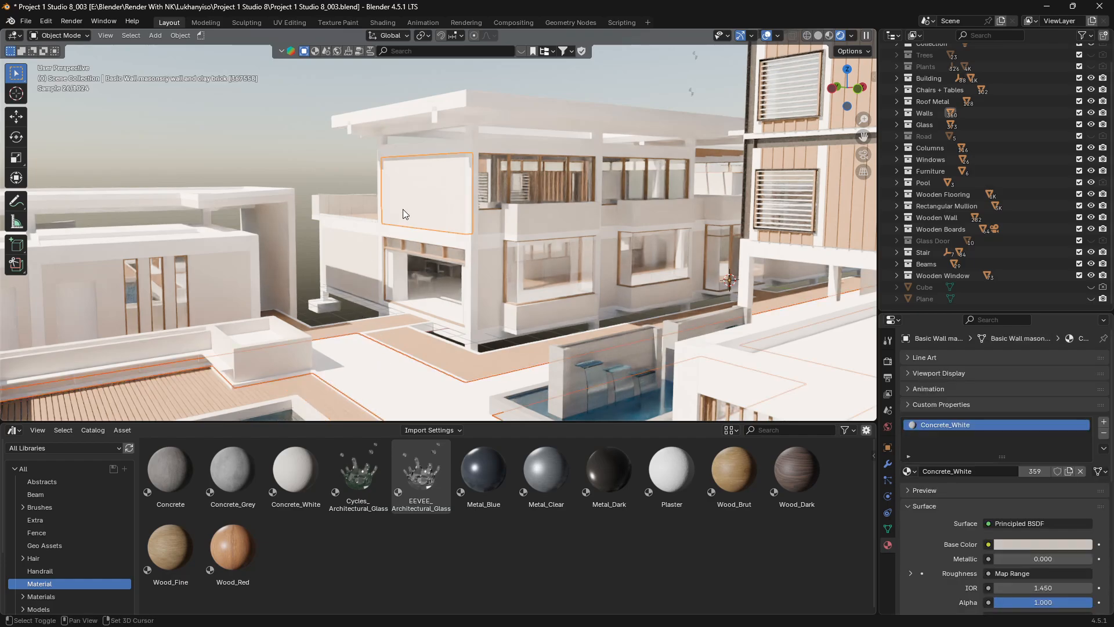
left_click(530, 147, "shift")
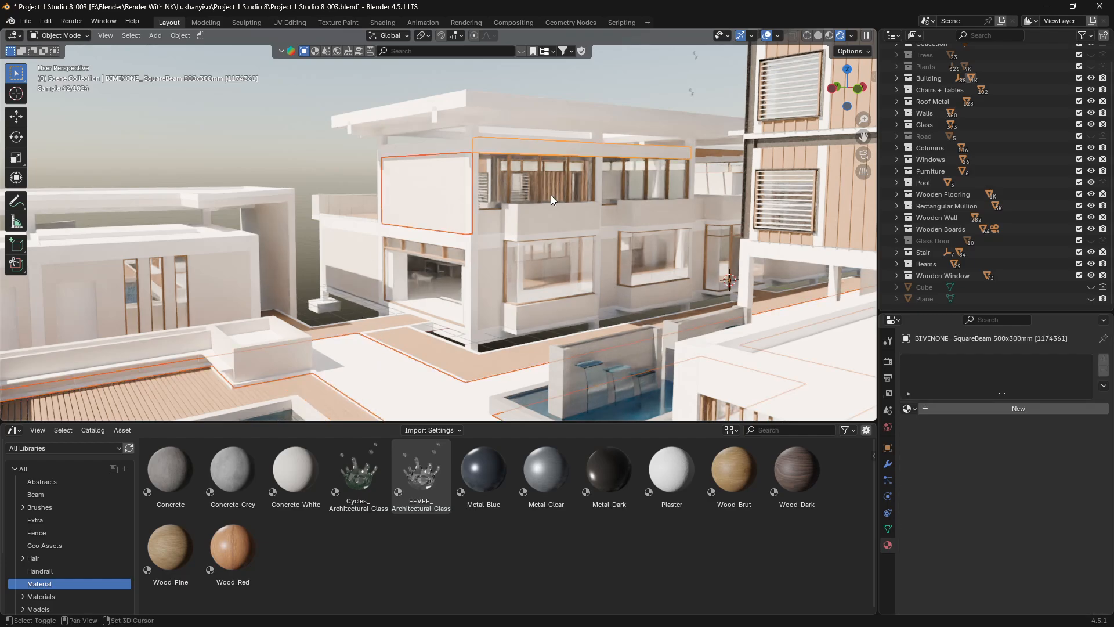
left_click(545, 237, "shift")
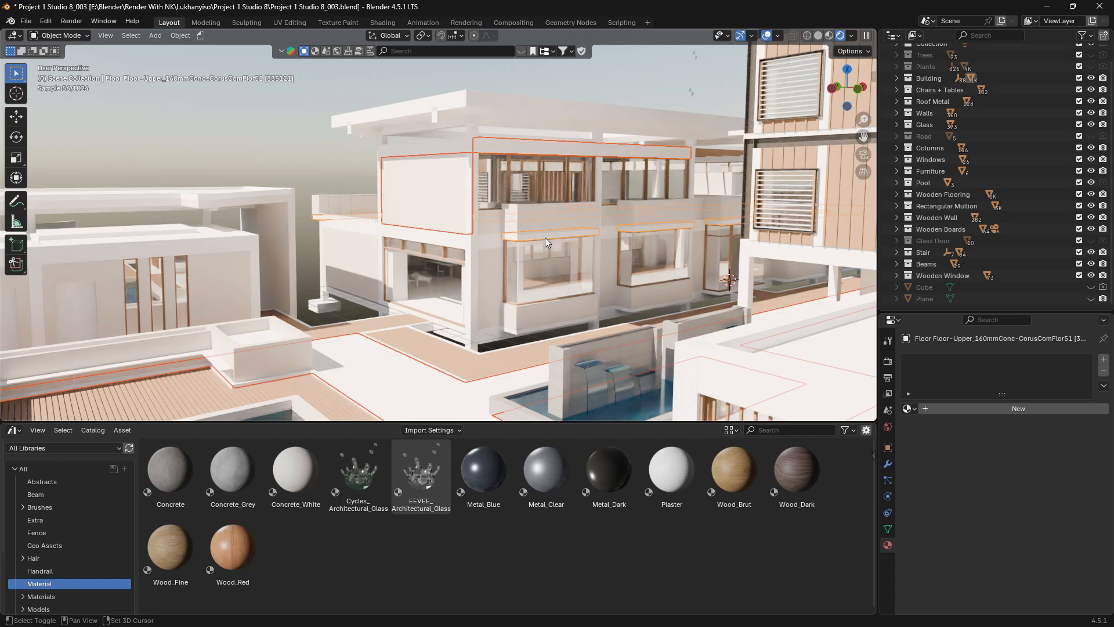
left_click(475, 297, "shift")
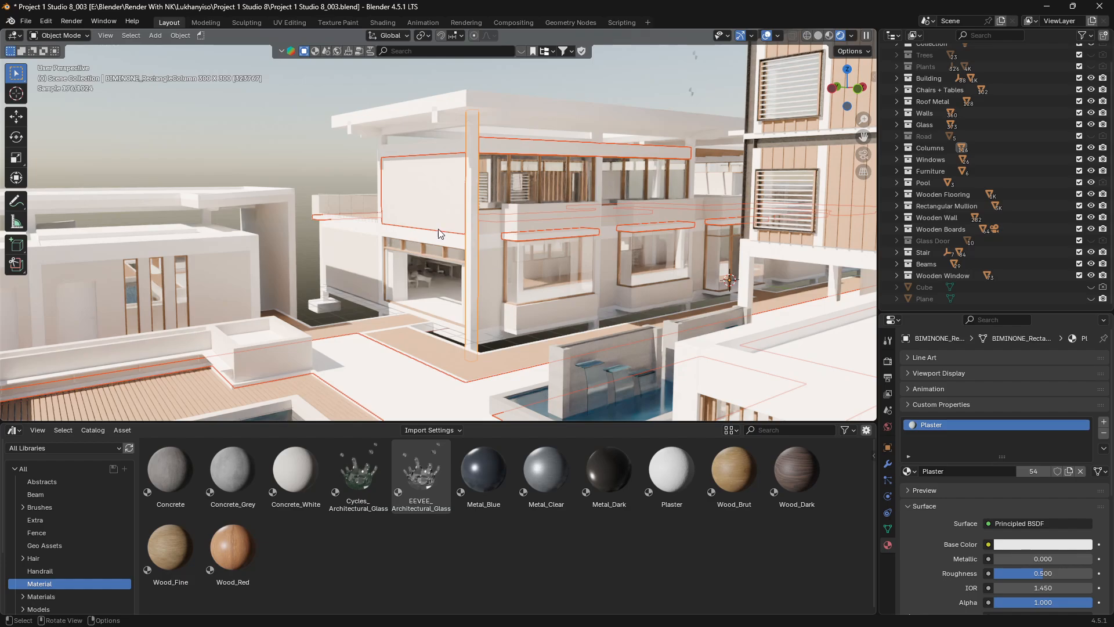
Assign Metal_Dark to the two-storey building's corner column and link its material to the other selected objects
left_click(910, 475)
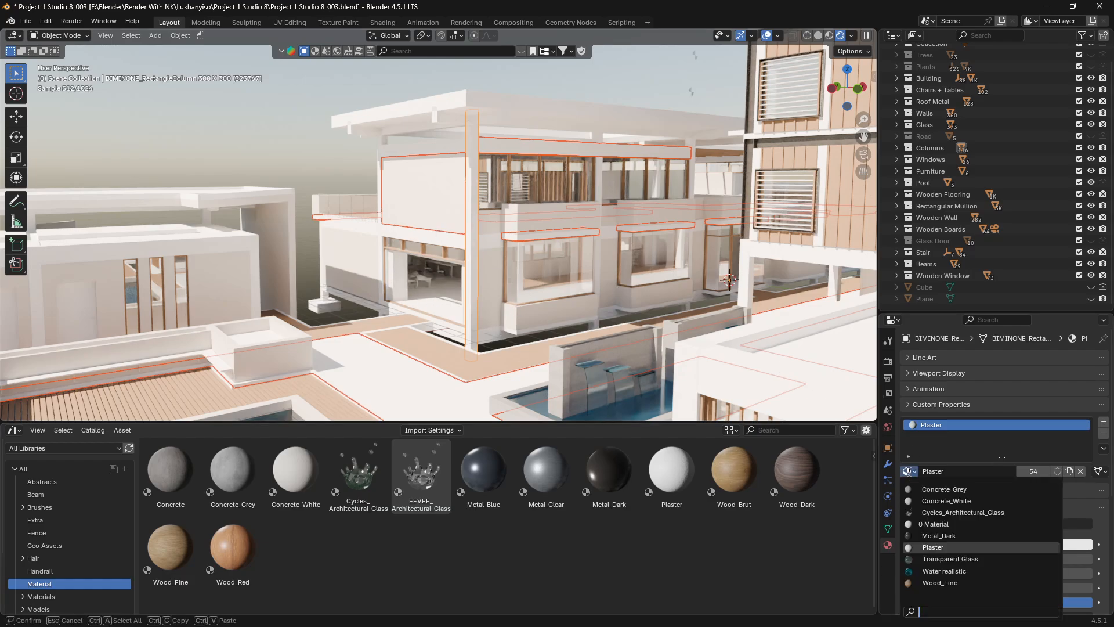
left_click(939, 535)
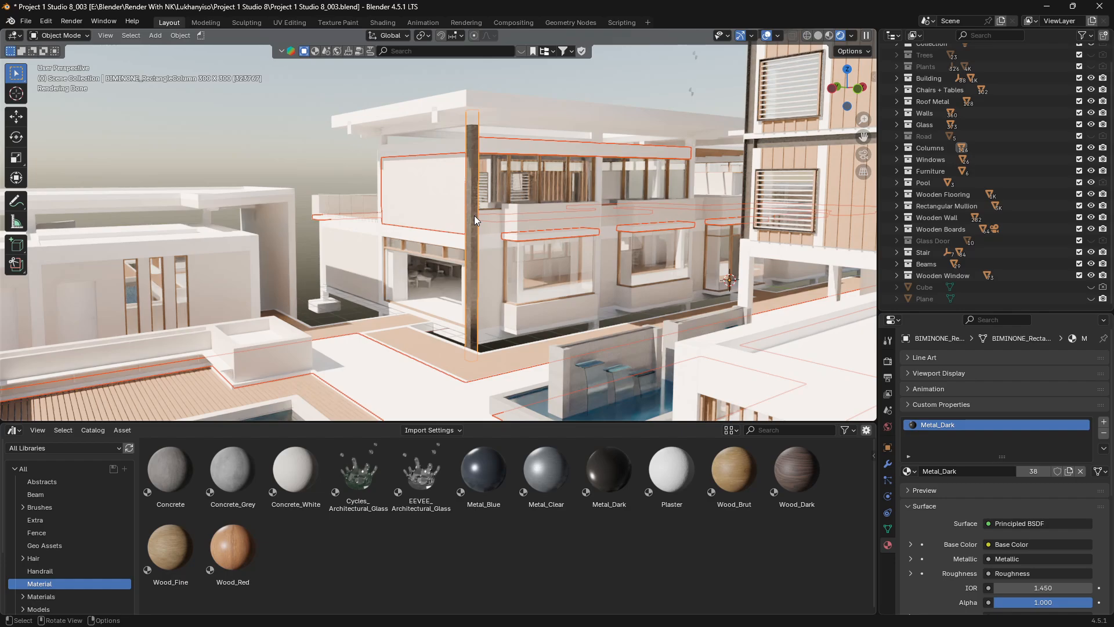
key("ctrl+l")
mouse_move(475, 215)
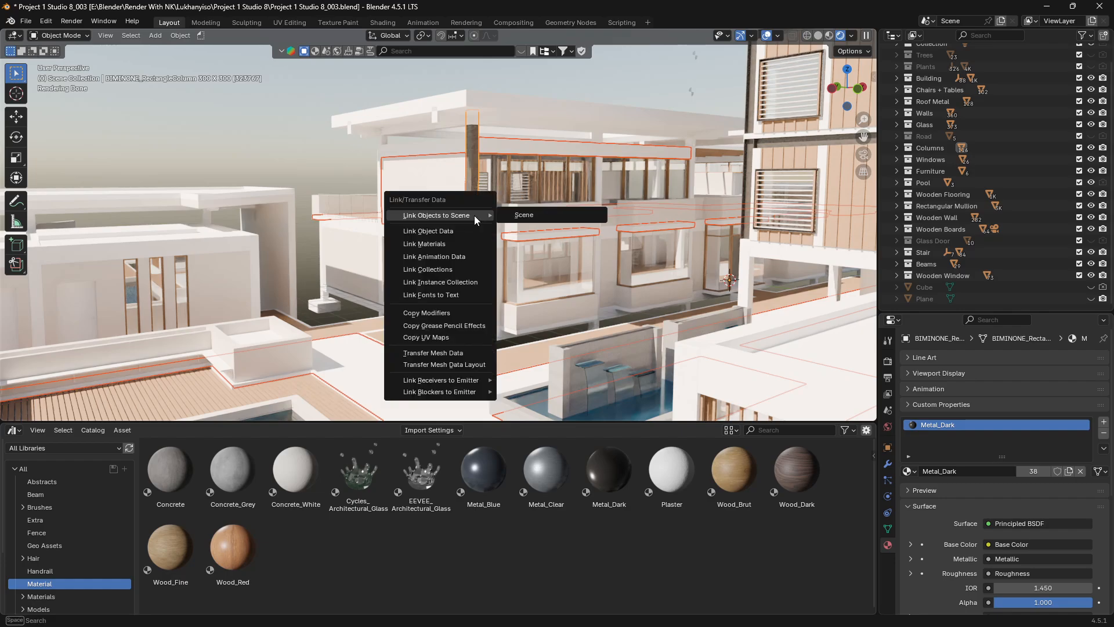
left_click(446, 245)
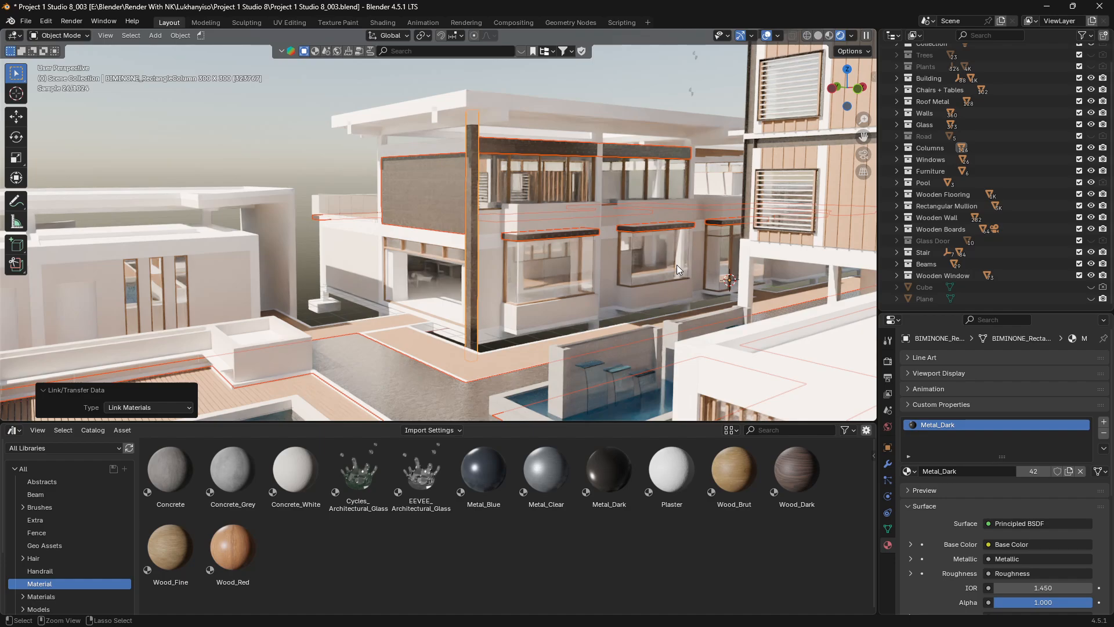
Undo the material linking, the column's deselection and its Metal_Dark assignment
key("ctrl+z")
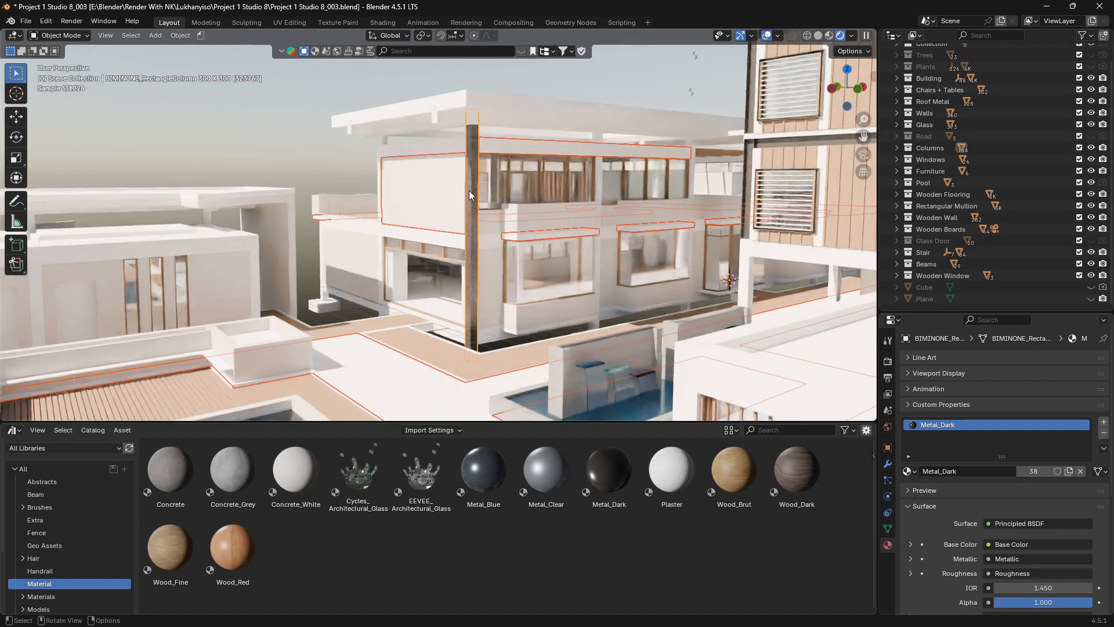
left_click(474, 184, "shift")
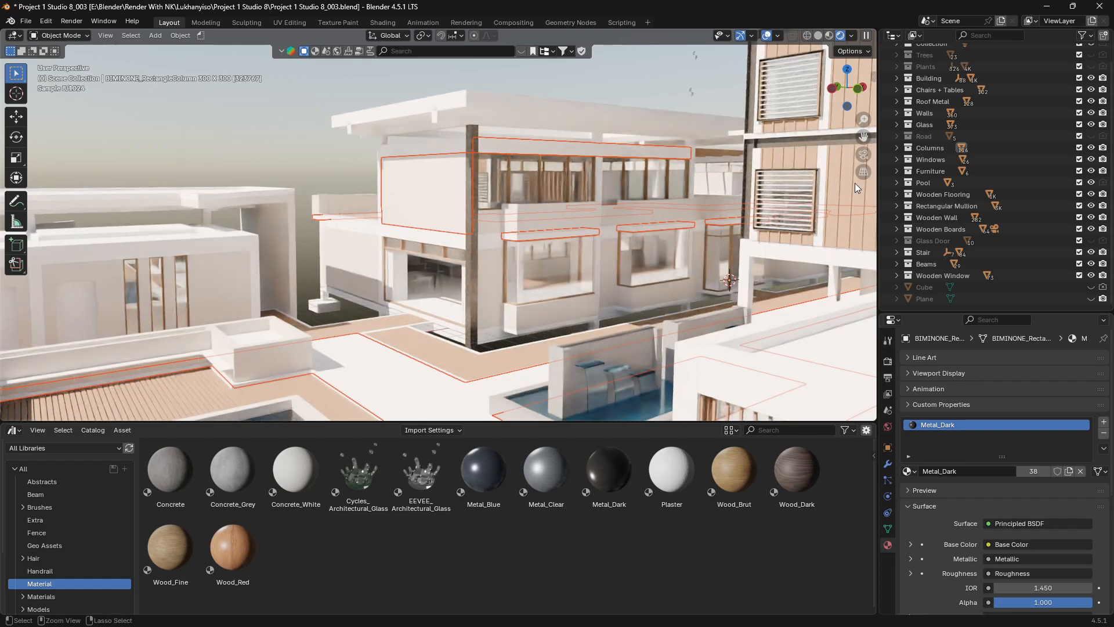
key("ctrl+z")
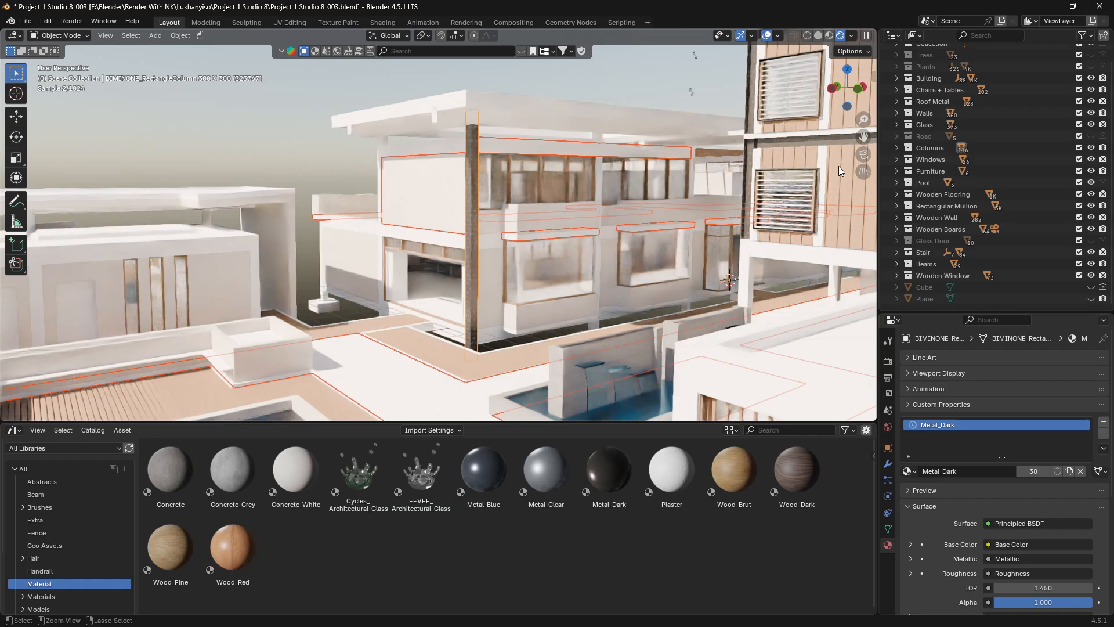
key("ctrl+z")
Select the narrow board at the tower's edge beside the lower louvred window with all objects linked by Object Data, and review the linked boards
scroll(726, 287, "up", 4)
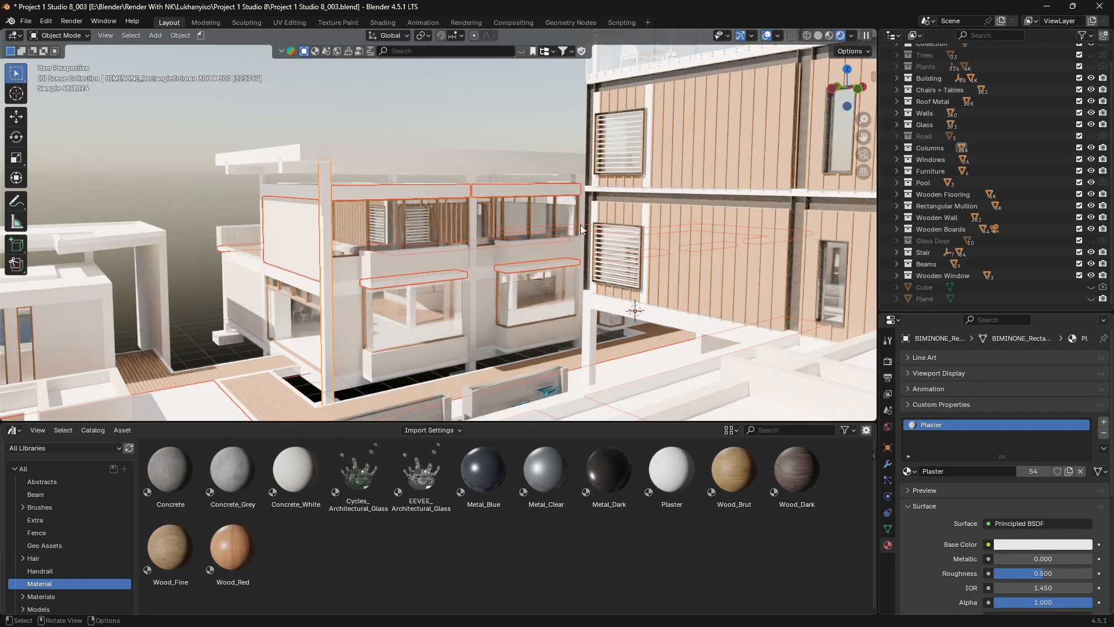
left_click(593, 209)
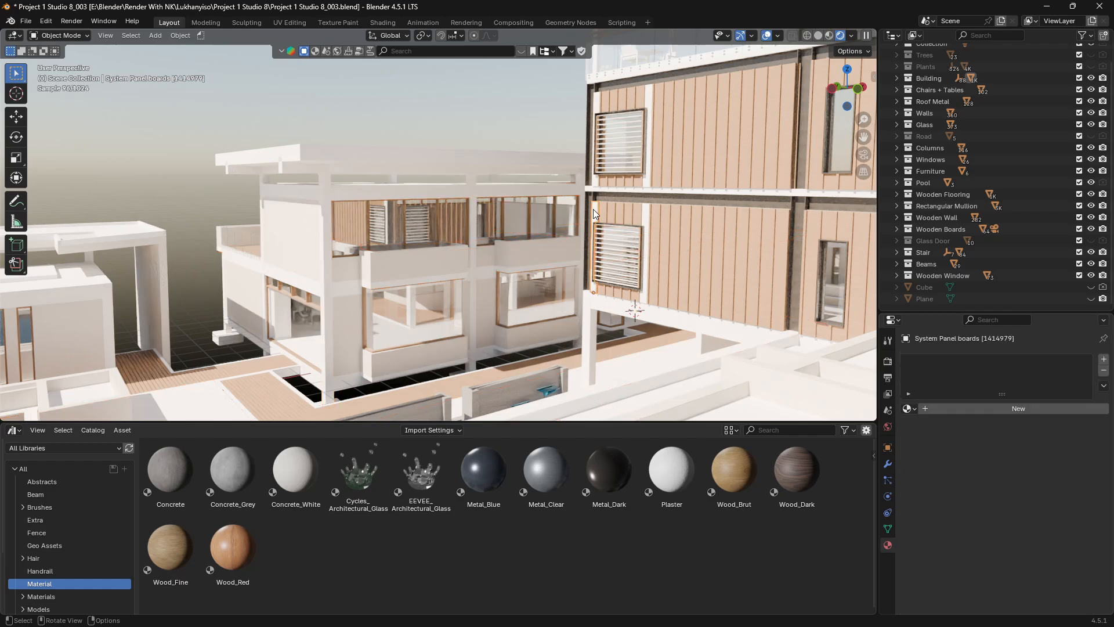
left_click(130, 35)
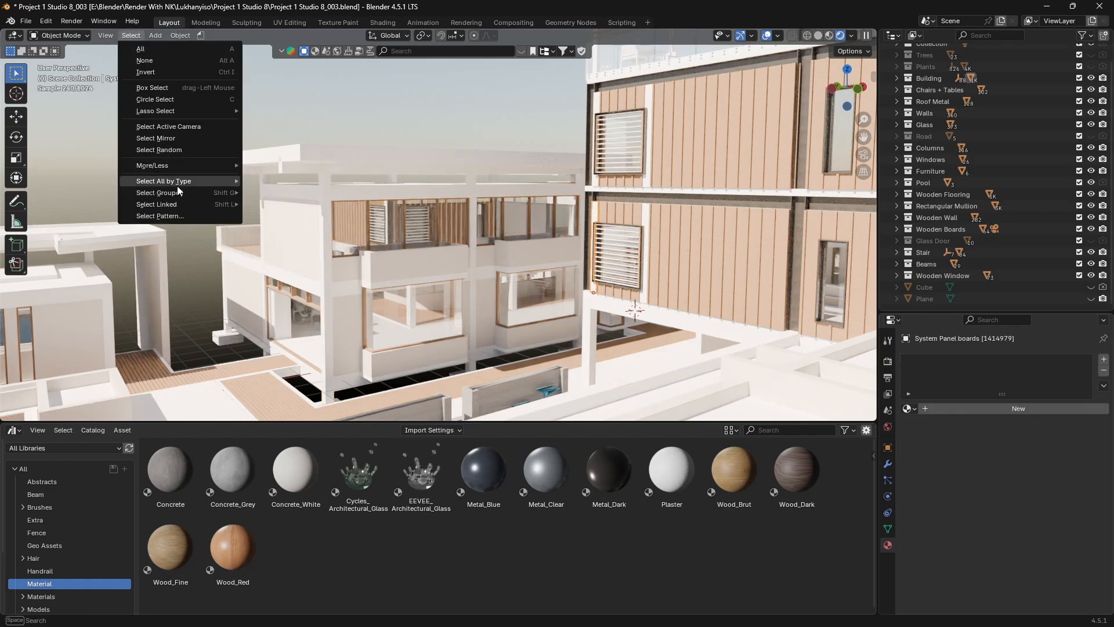
mouse_move(182, 204)
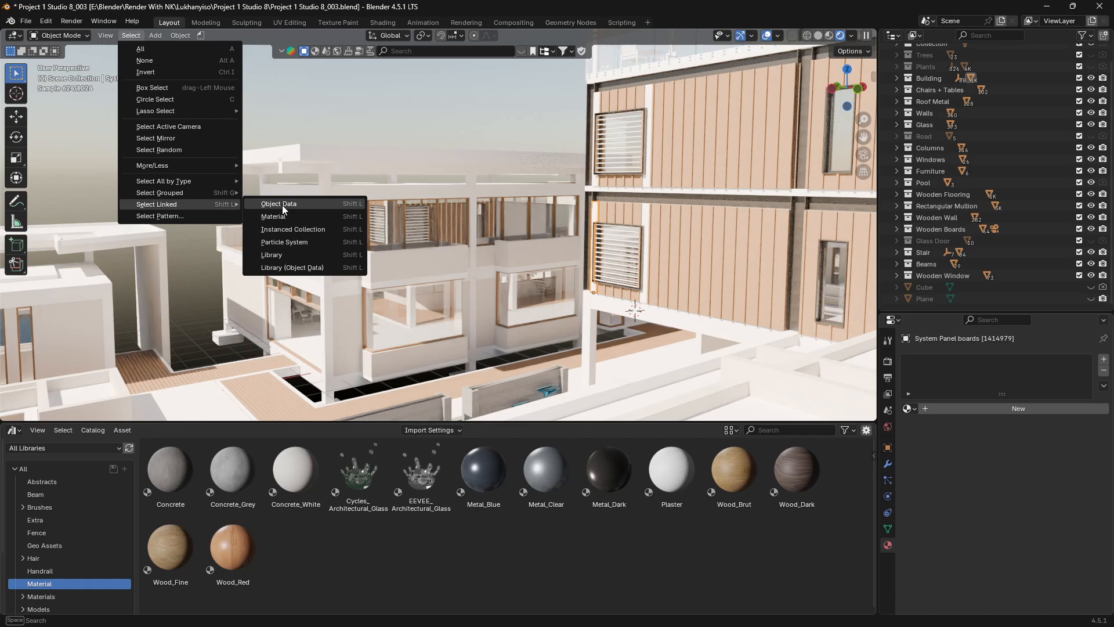
left_click(282, 205)
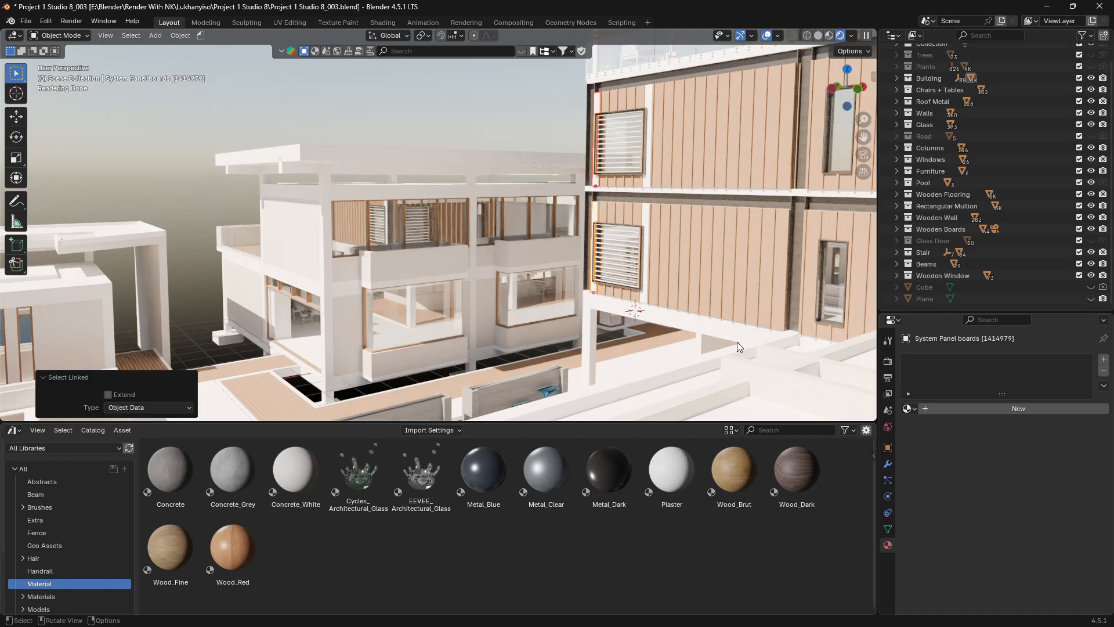
scroll(738, 346, "down", 5)
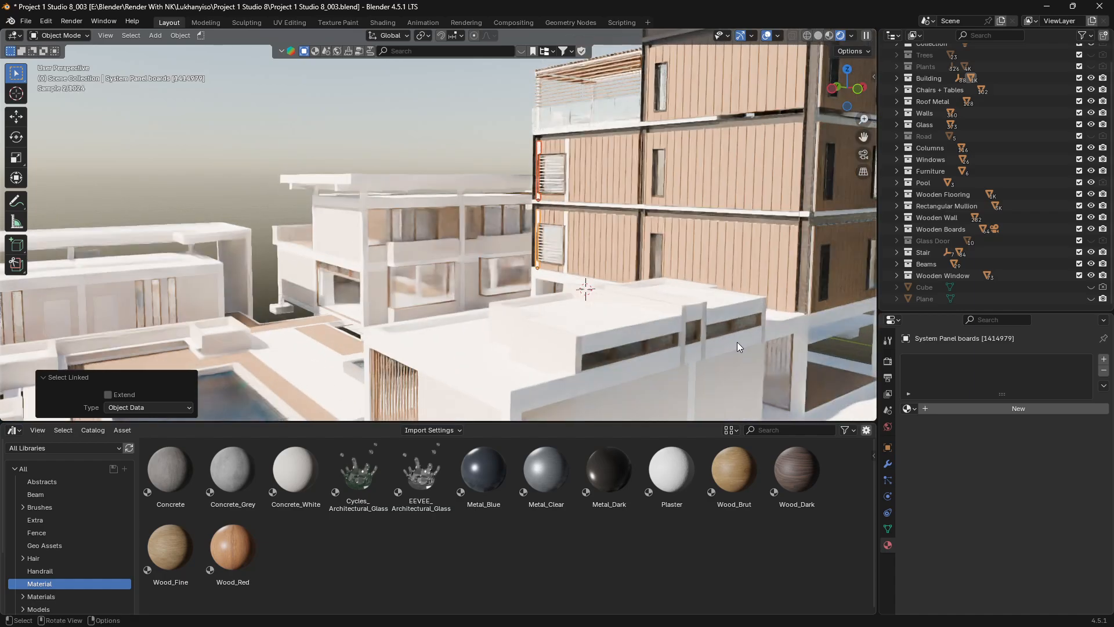
middle_click_drag(737, 343, 811, 351)
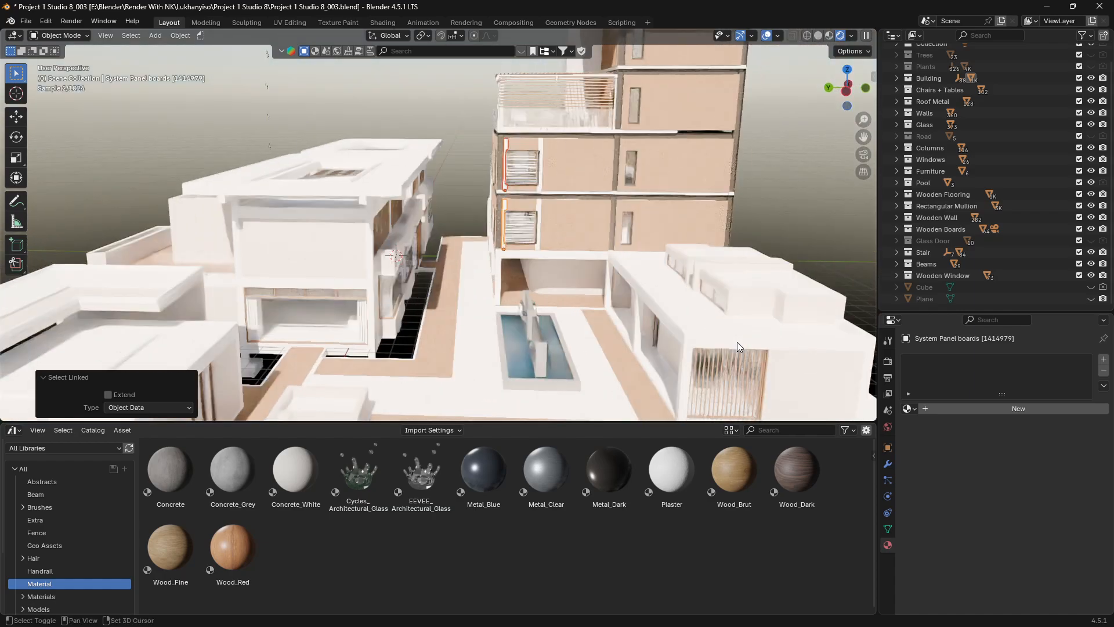
middle_click_drag(684, 377, 664, 358, "shift")
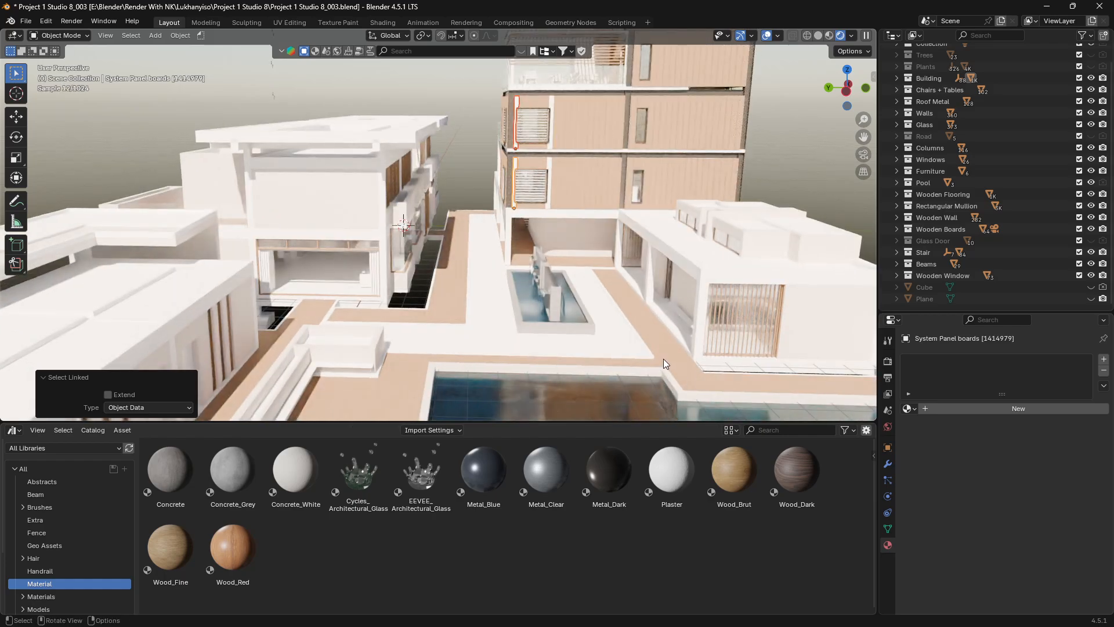